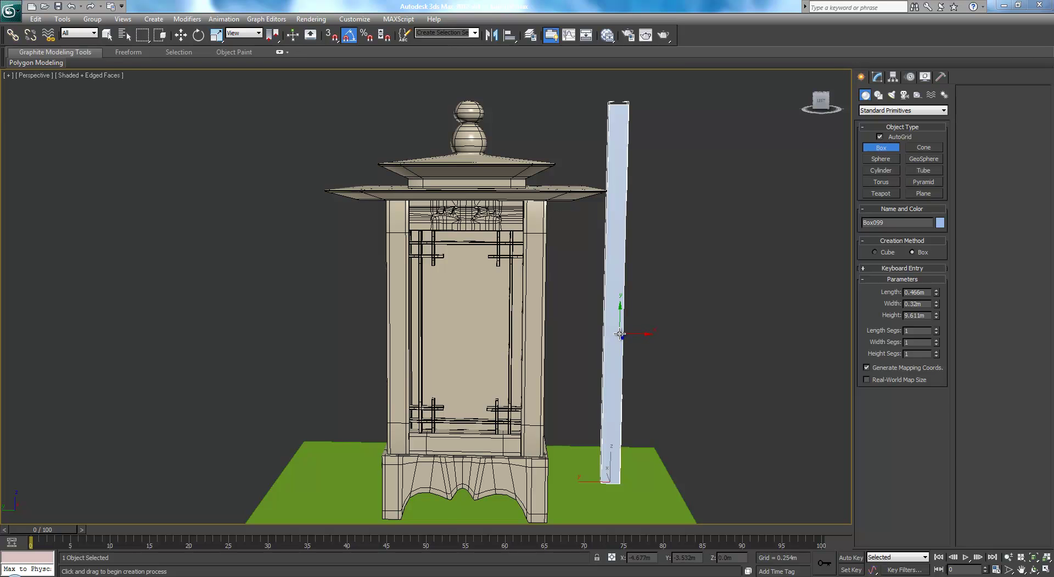
Finish the box creation, then reselect the tall box beside the lantern and show its parameters.
middle_click_drag(631, 271, 664, 273, "alt")
key("w")
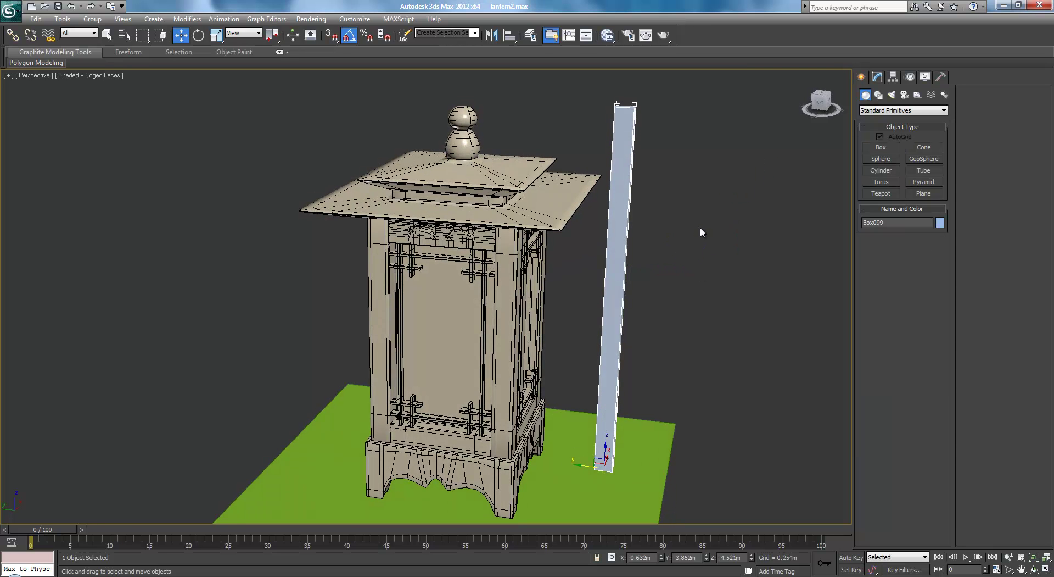
left_click(701, 226)
middle_click_drag(733, 265, 756, 254)
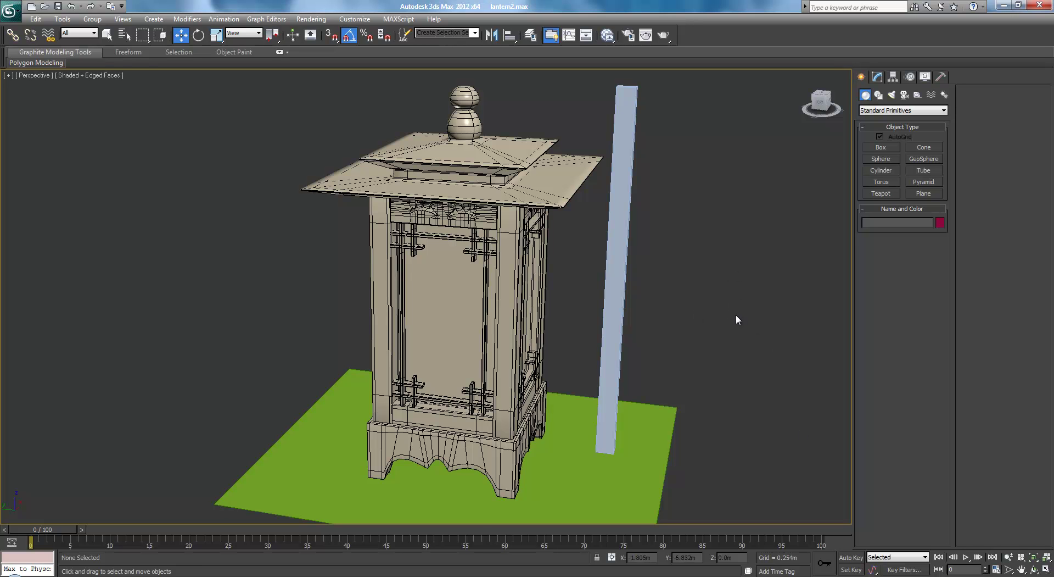
middle_click_drag(702, 290, 701, 308)
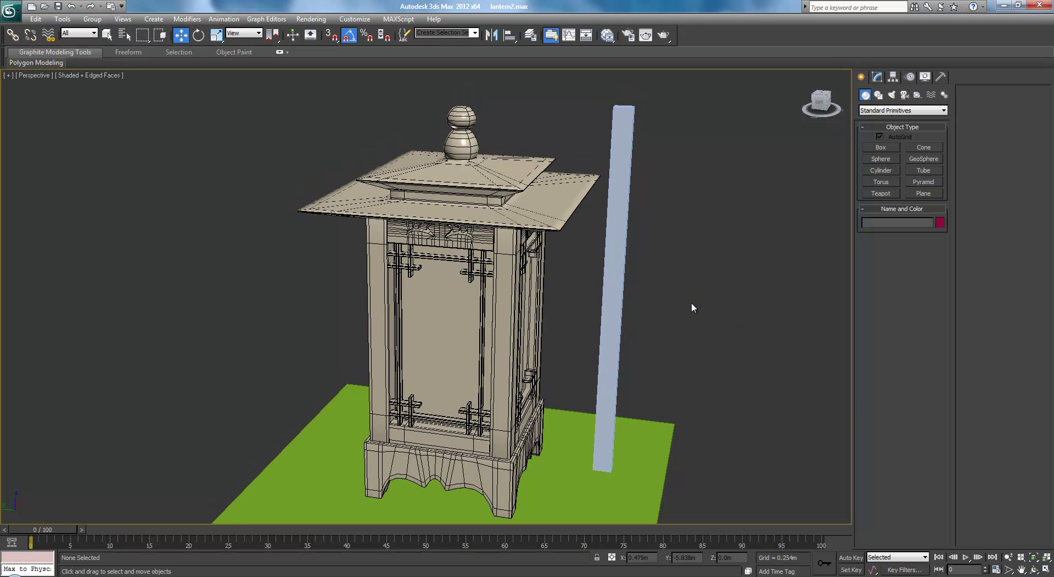
left_click(621, 231)
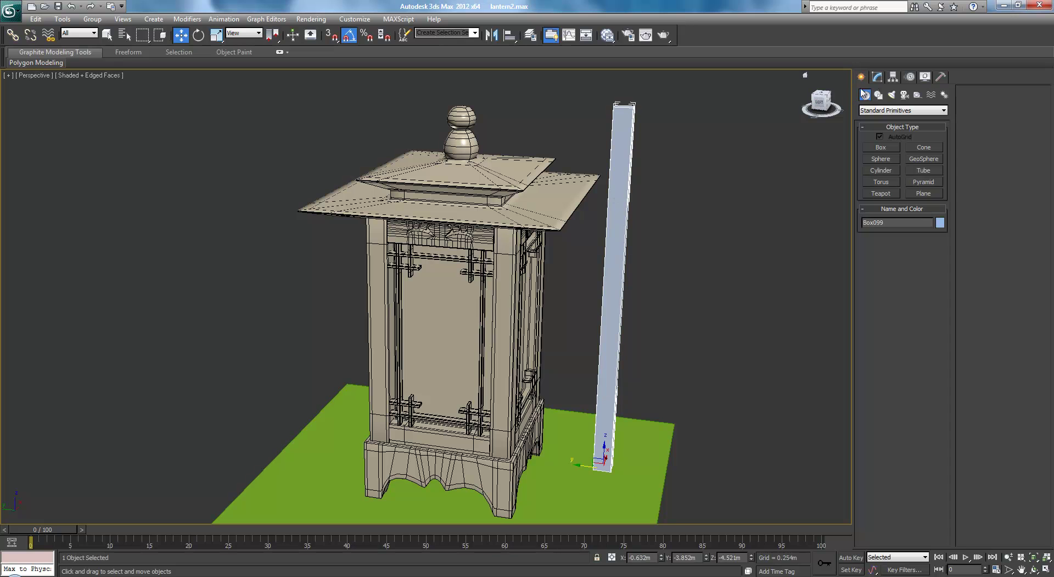
left_click(878, 76)
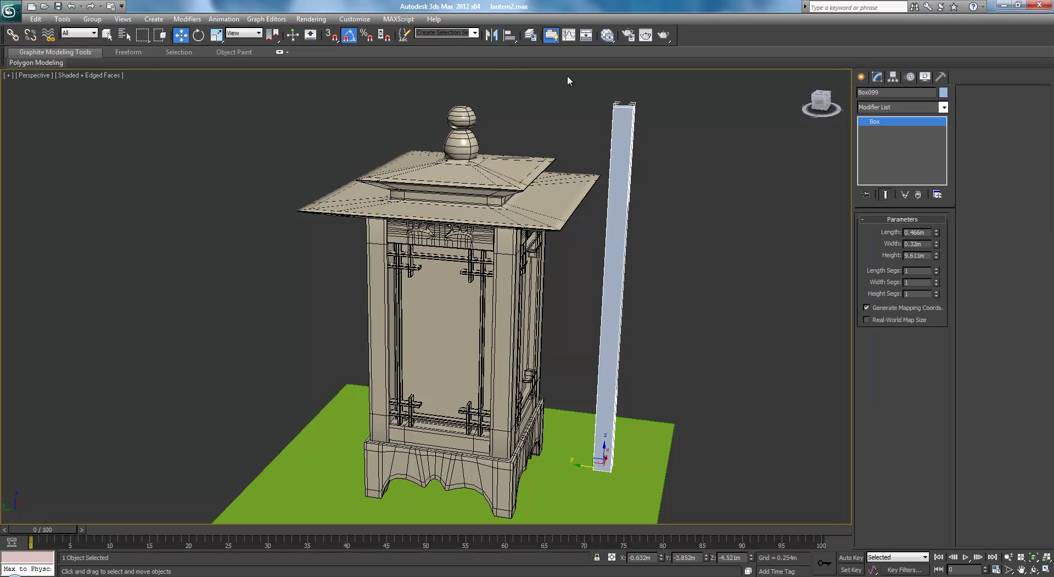
Check the scene's display unit scale in the Units Setup dialog and close it.
left_click(368, 22)
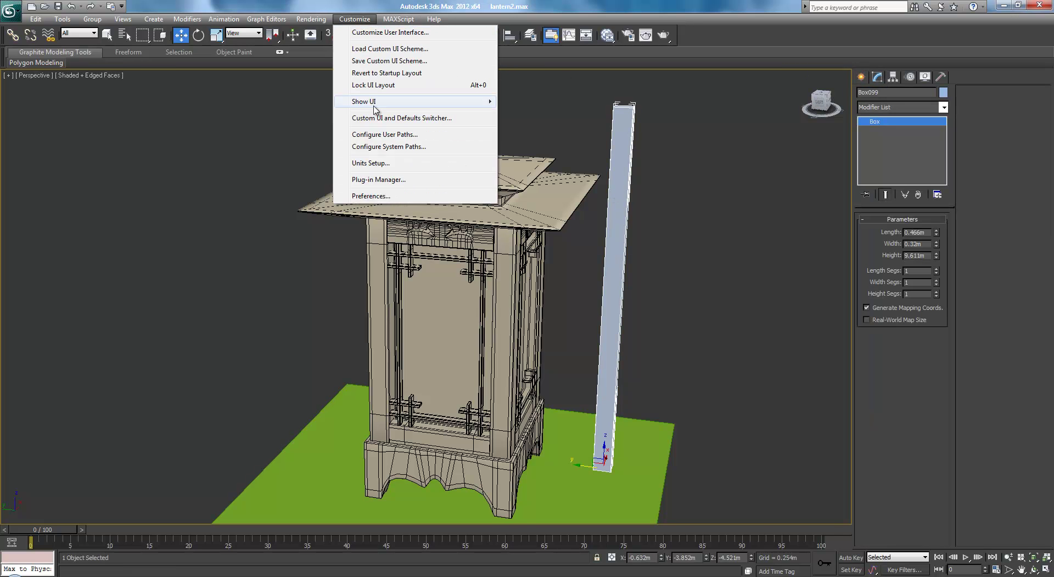
left_click(372, 163)
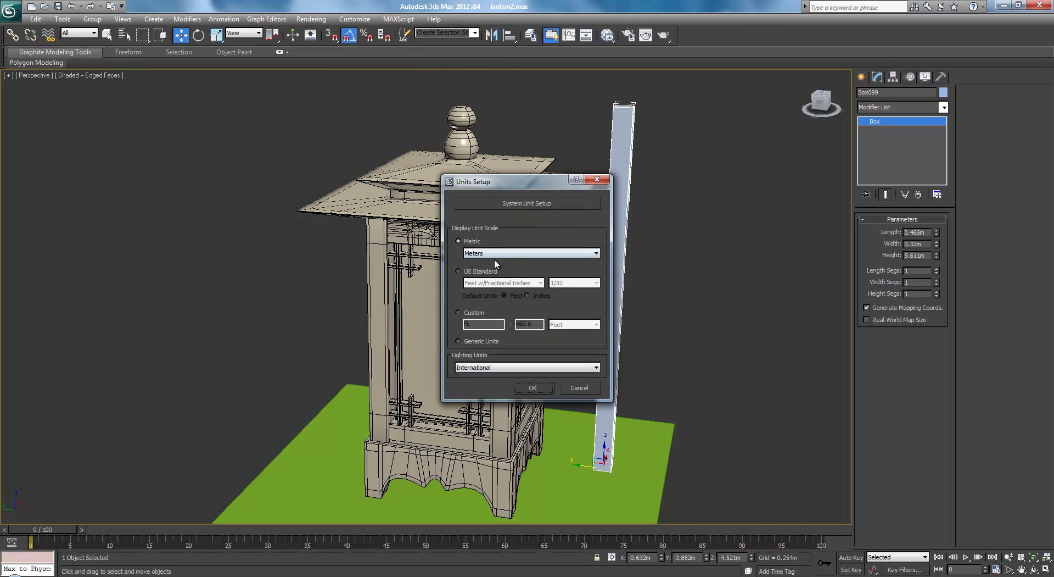
left_click(535, 388)
middle_click_drag(805, 325, 796, 273)
middle_click_drag(714, 226, 718, 251)
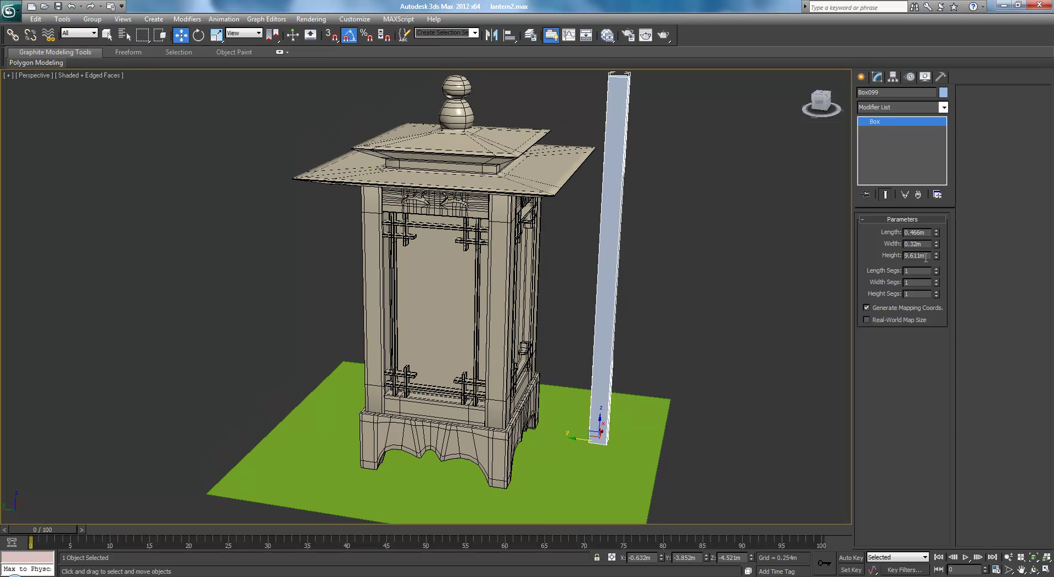
Select the lantern's parts in the left view, leaving out the tall box and the ground plane.
scroll(459, 252, "down", 3)
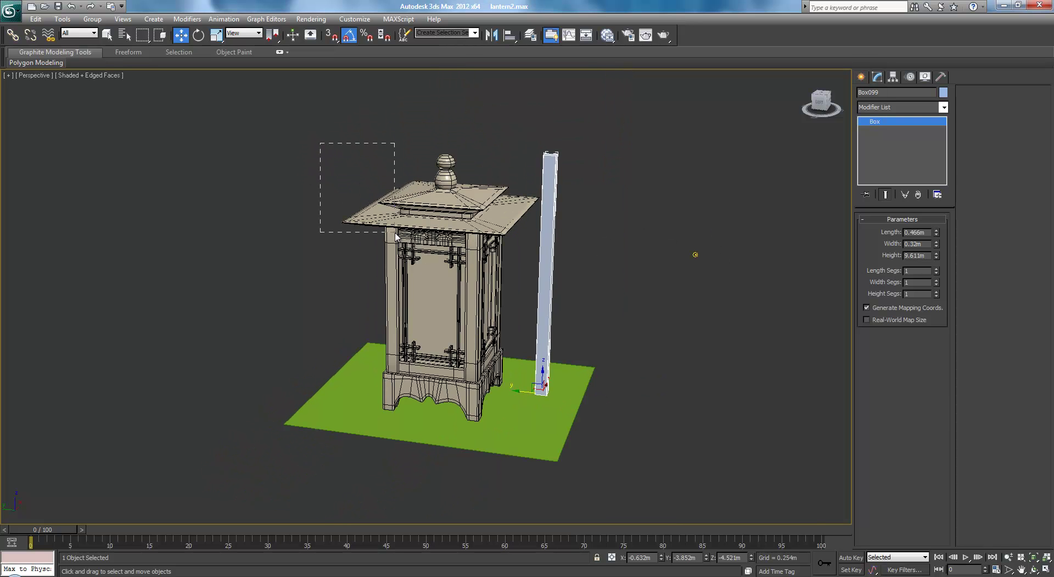
left_click_drag(537, 463, 311, 238)
scroll(521, 394, "down", 3)
key("f")
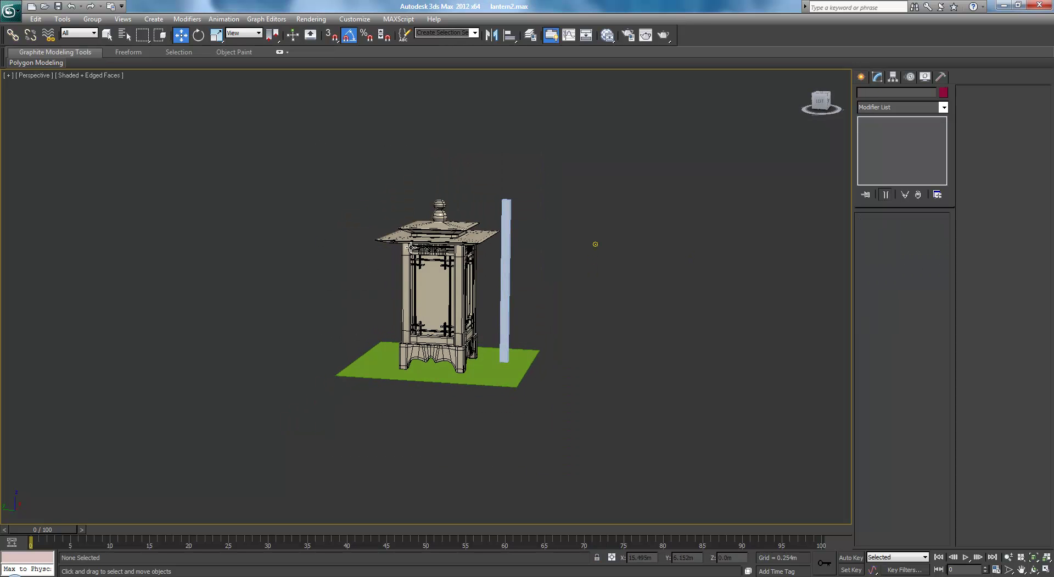
scroll(428, 275, "down", 4)
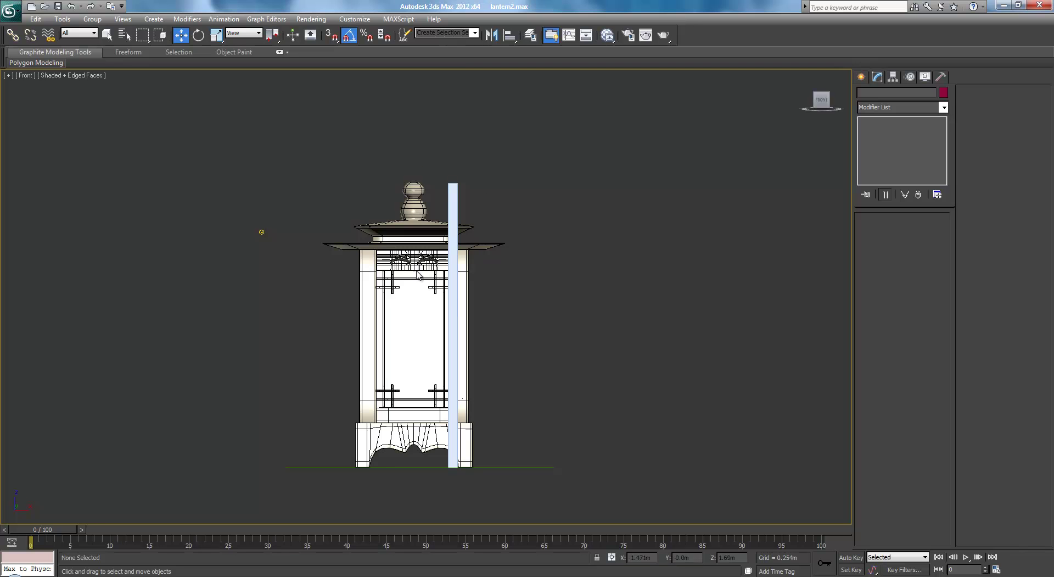
key("l")
left_click_drag(561, 425, 509, 402)
key("p")
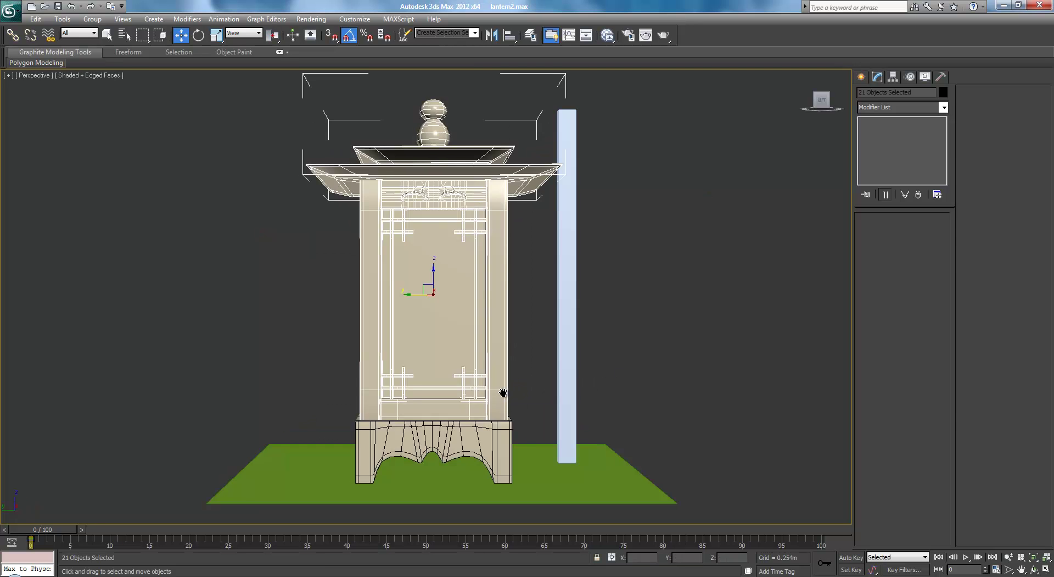
middle_click_drag(585, 407, 568, 390, "alt")
key("r")
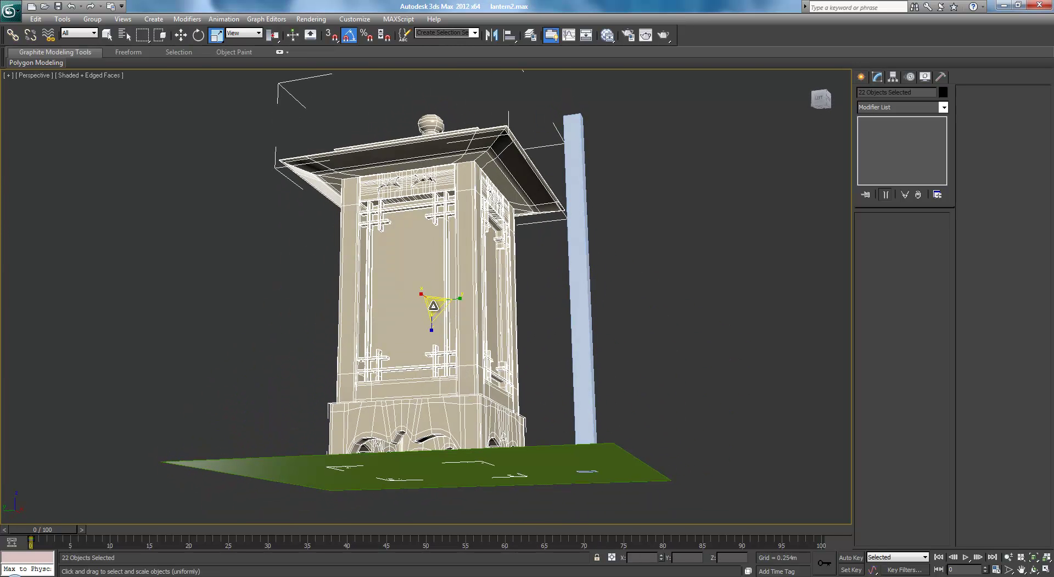
left_click_drag(433, 303, 443, 352)
key("ctrl+z")
Add the missing lantern part to the selection in wireframe display and uniformly scale the lantern to a small fraction of the box's height.
middle_click_drag(475, 402, 503, 462, "alt")
key("F3")
left_click(458, 374, "ctrl")
middle_click_drag(459, 375, 501, 364, "alt")
middle_click_drag(813, 165, 736, 162, "alt")
left_click_drag(454, 304, 440, 475)
middle_click_drag(584, 358, 584, 356)
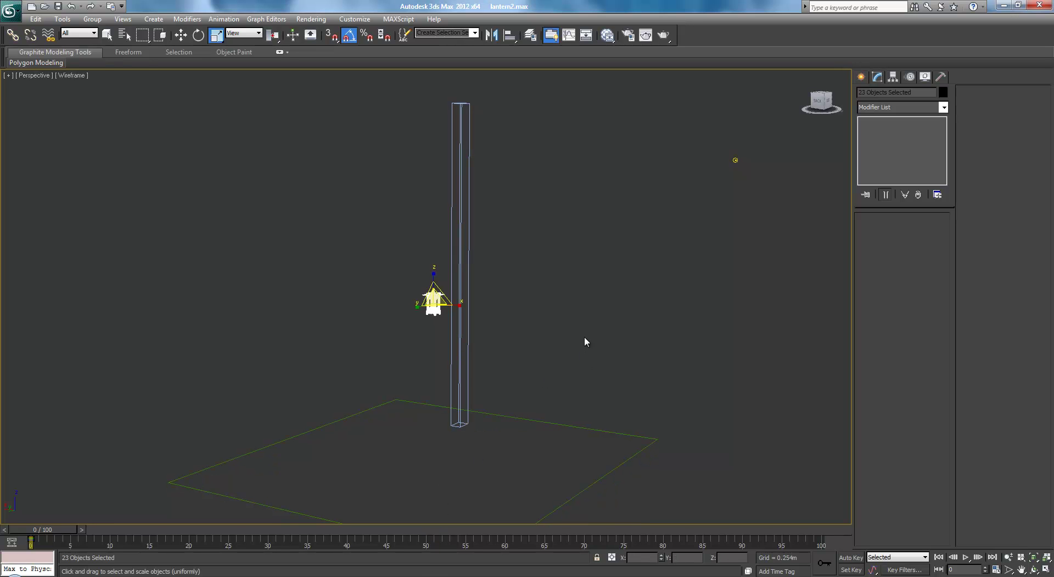
mouse_move(526, 193)
middle_mouse_down()
mouse_move(546, 243)
mouse_move(503, 256)
middle_mouse_up()
Restore shaded display and move the shrunken lantern down until it stands on the ground plane.
key("F3")
key("w")
left_click_drag(428, 303, 428, 447)
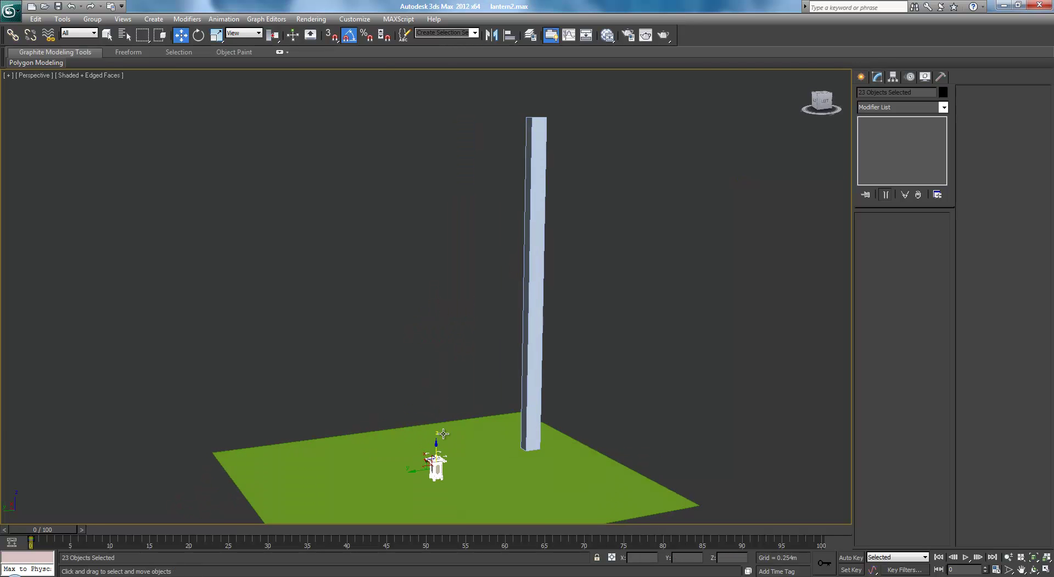
key("f")
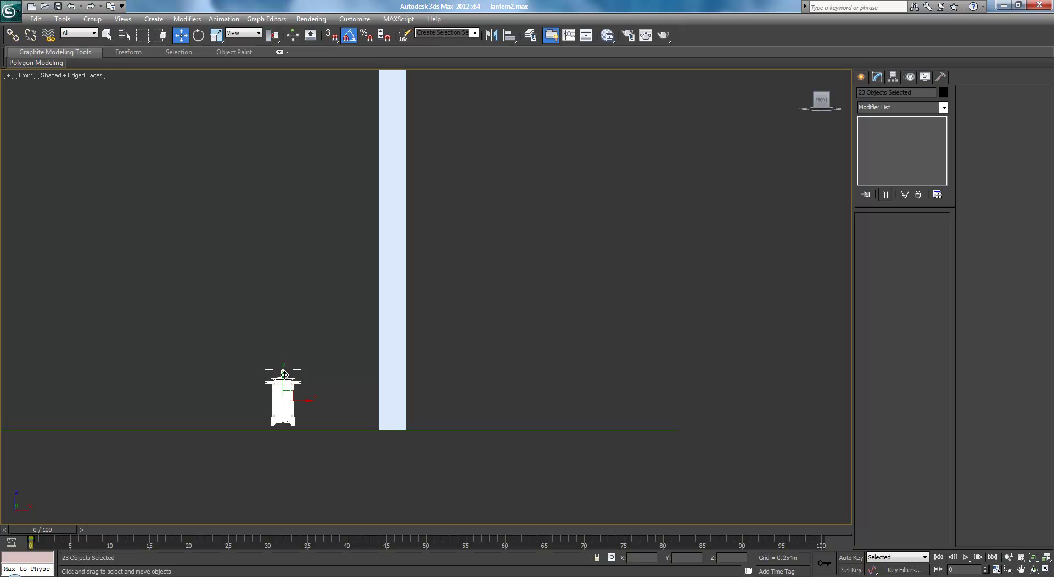
left_click_drag(284, 374, 283, 377)
left_click(296, 306)
Set the reference box's height to 0.3 m.
left_click(398, 263)
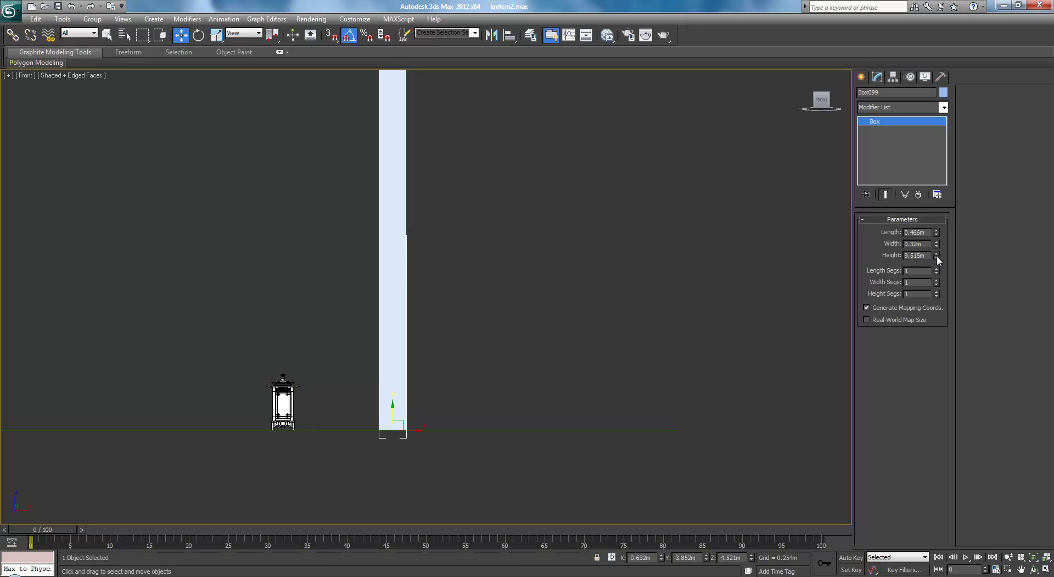
left_click_drag(938, 256, 923, 309)
left_click_drag(938, 256, 942, 257)
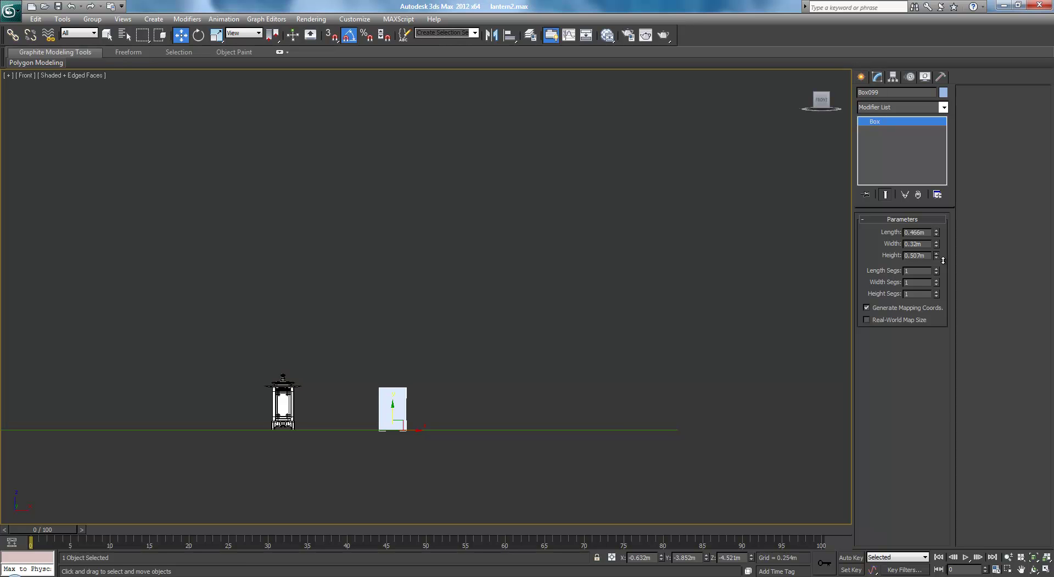
left_click_drag(944, 261, 940, 284)
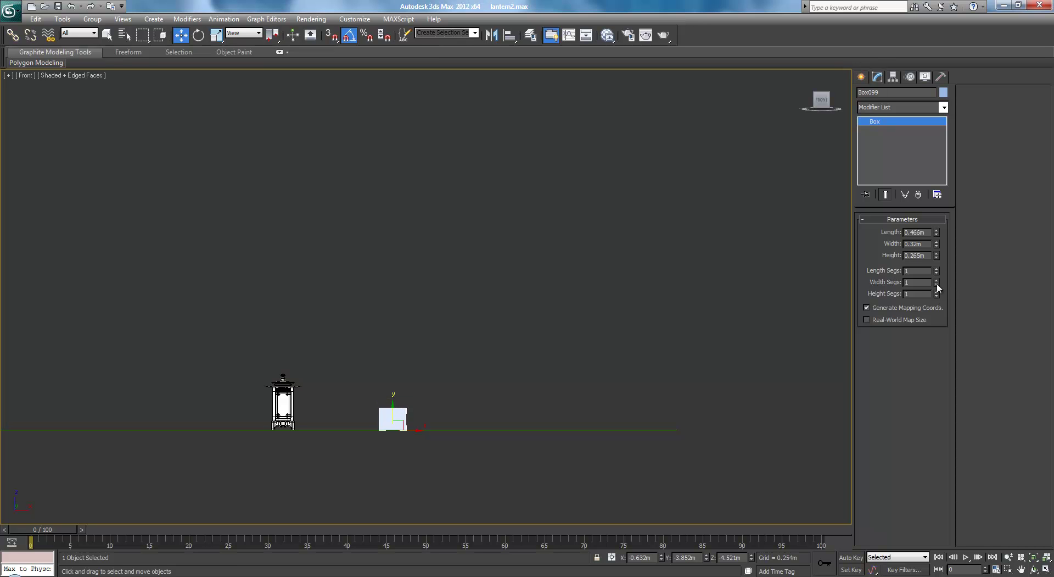
scroll(551, 313, "up", 5)
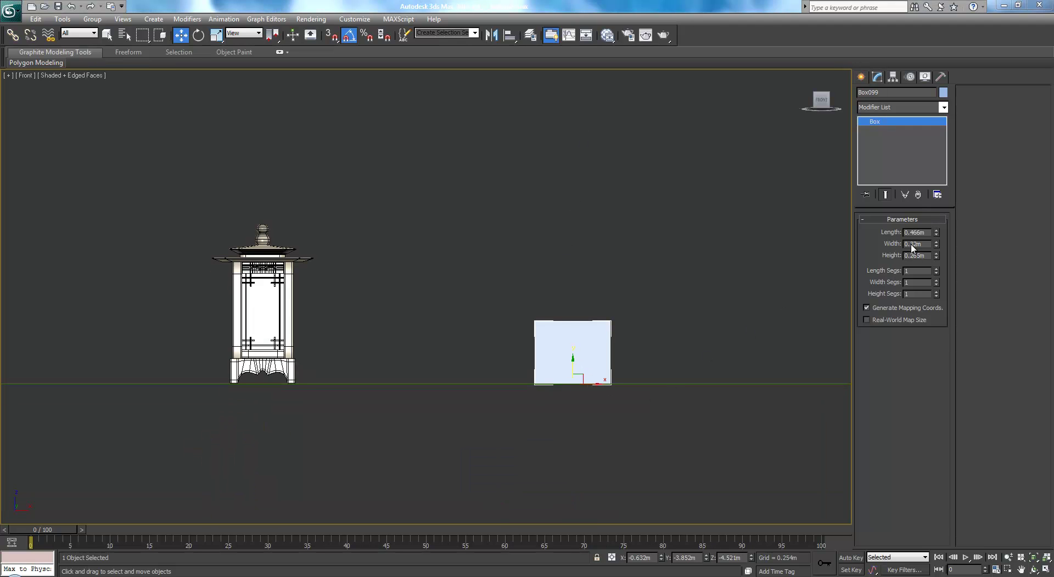
left_click_drag(922, 255, 914, 255)
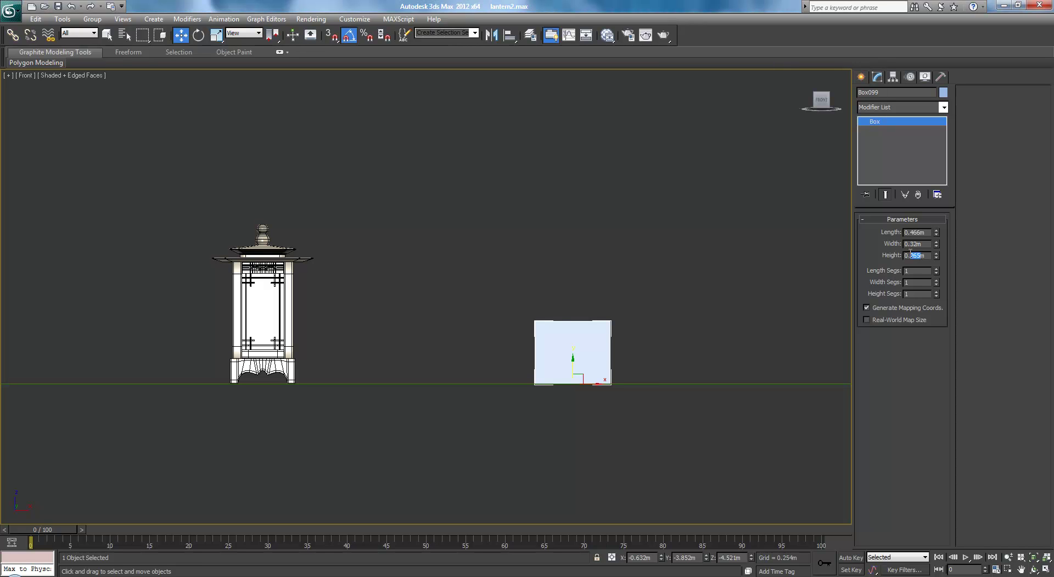
key("Return")
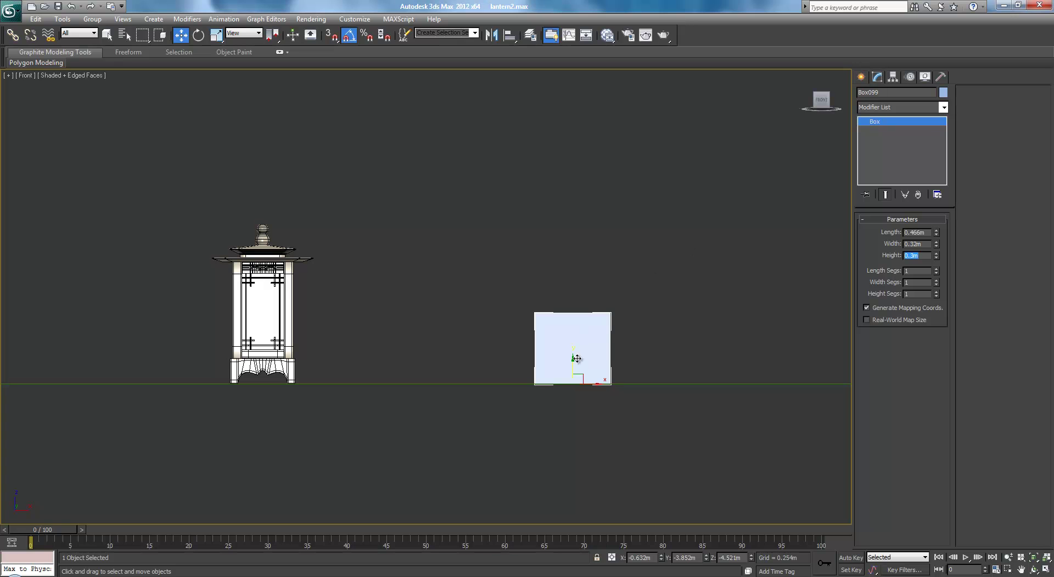
Move the reference box closer to the lantern and uniformly scale the lantern down to about the box's height.
left_click_drag(591, 386, 393, 388)
middle_click_drag(205, 199, 359, 255)
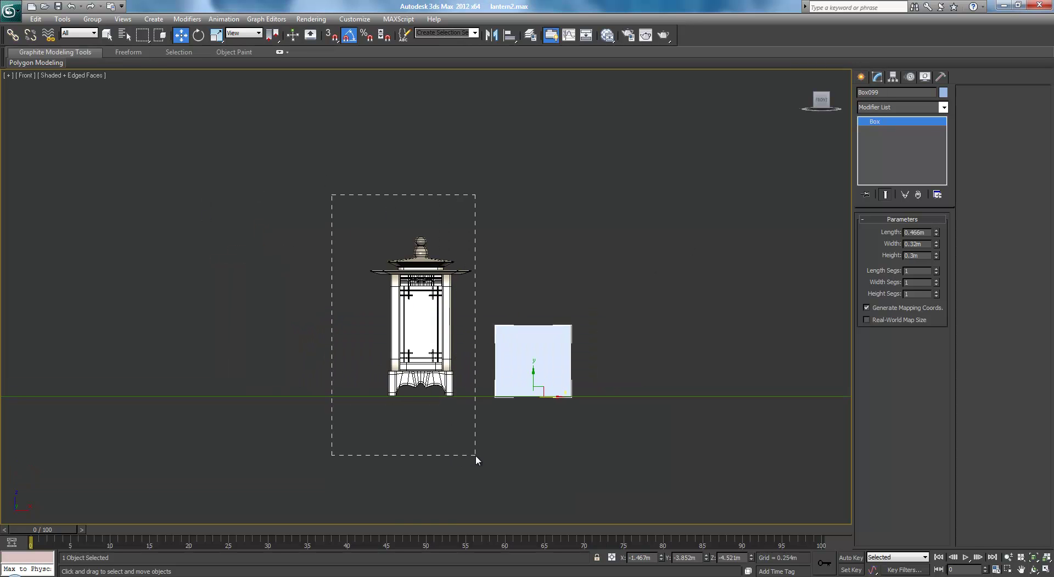
left_click_drag(463, 454, 475, 454)
left_click_drag(280, 315, 394, 410)
key("r")
left_click_drag(426, 321, 413, 373)
scroll(419, 357, "up", 2)
Lower the rescaled lantern so its feet rest on the ground line beside the reference box.
key("w")
key("w")
left_click_drag(421, 311, 419, 366)
key("r")
key("w")
Delete the reference box and the green ground plane.
left_click(550, 363)
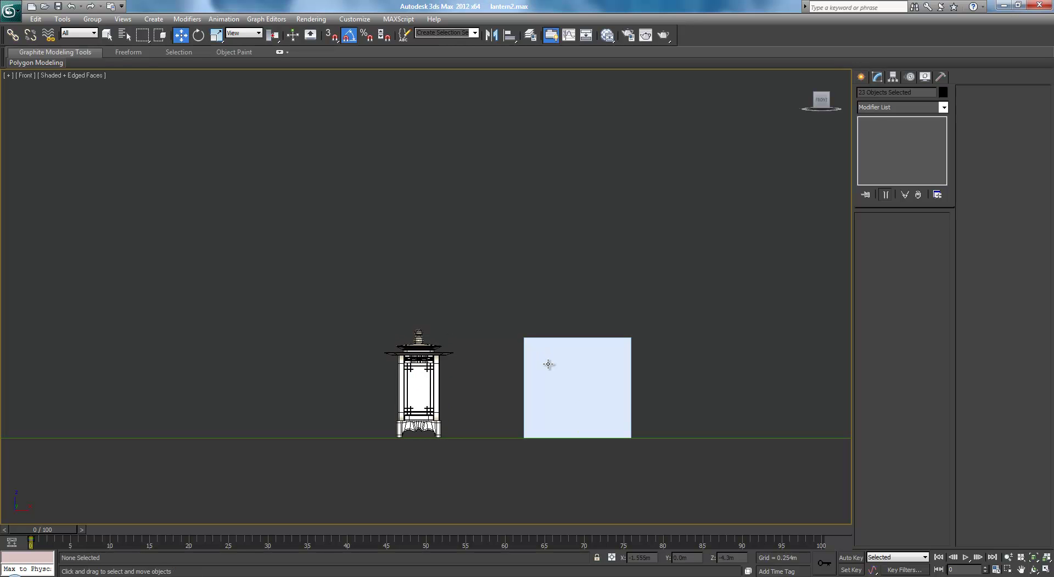
key("Delete")
left_click_drag(511, 360, 559, 509)
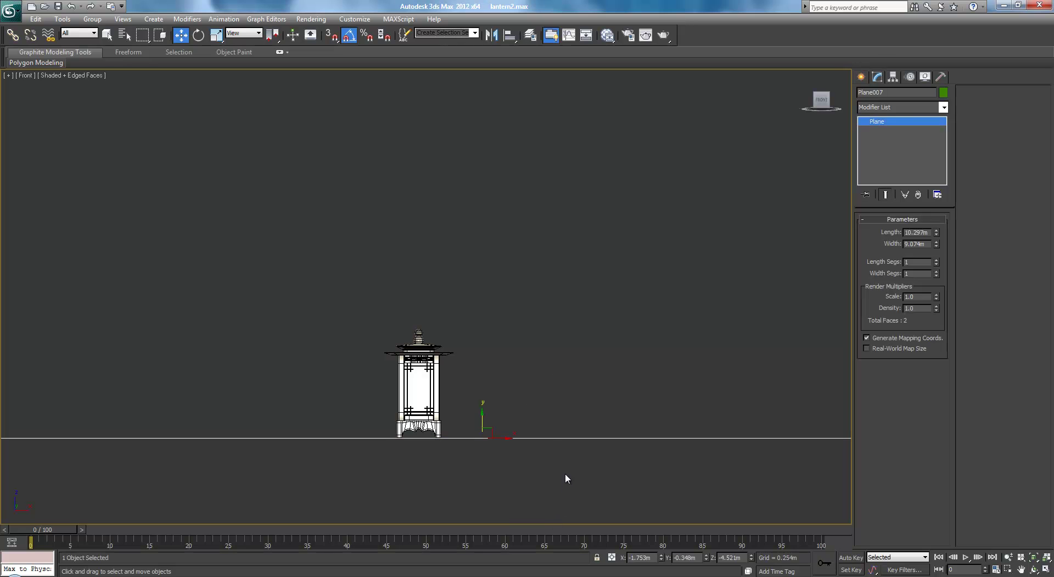
key("Delete")
Delete the light located far above the lantern.
key("z")
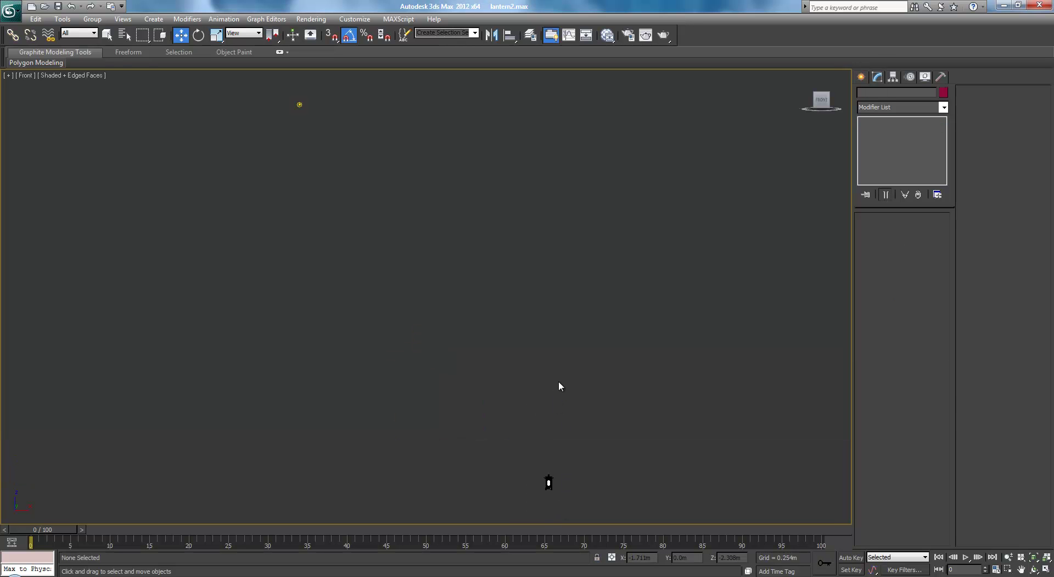
left_click_drag(255, 77, 348, 151)
key("Delete")
Return to a perspective view of the whole lantern and compare it with the Lantern Reference photo.
key("z")
middle_click_drag(304, 205, 385, 195, "alt")
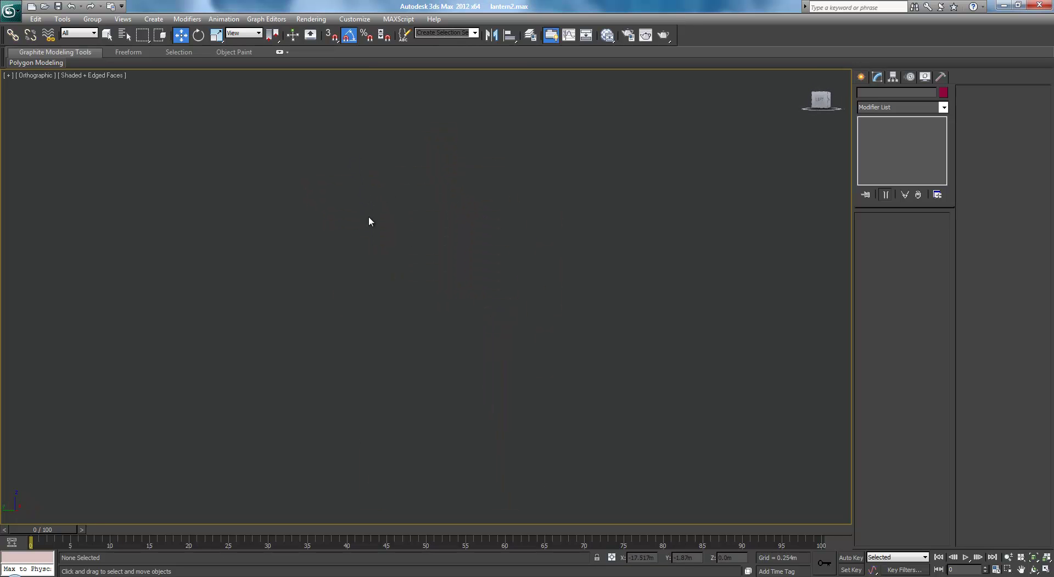
scroll(470, 258, "down", 5)
middle_click_drag(471, 259, 447, 284, "alt")
key("p")
key("z")
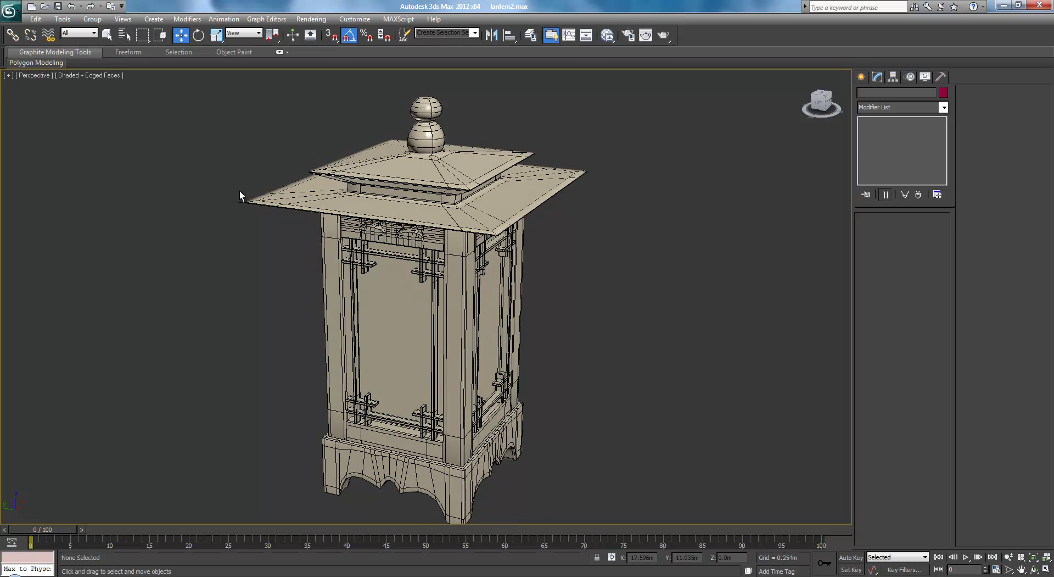
middle_click_drag(232, 206, 336, 212, "alt")
scroll(329, 206, "down", 5)
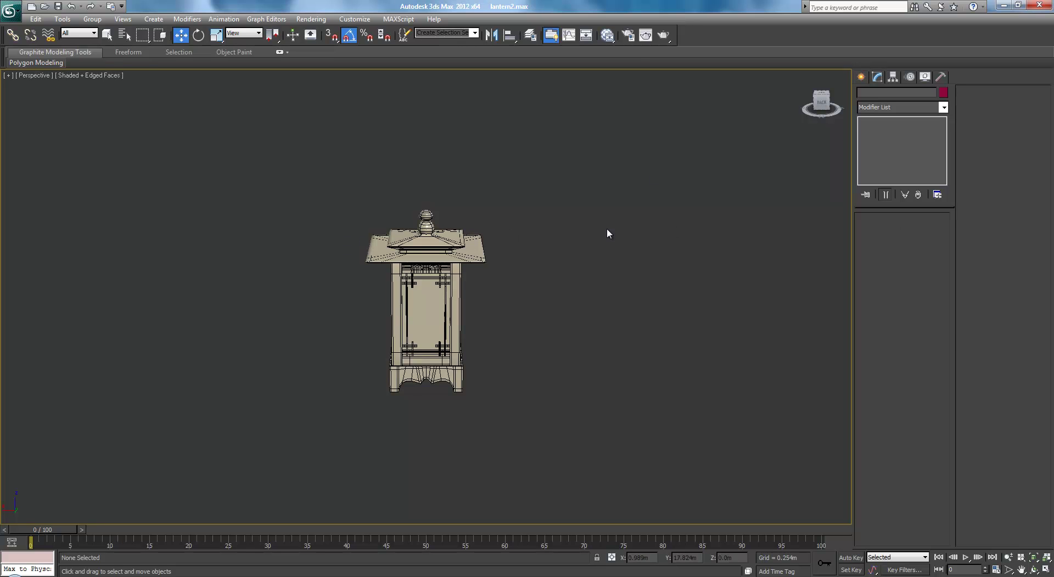
left_click_drag(1053, 188, 755, 188)
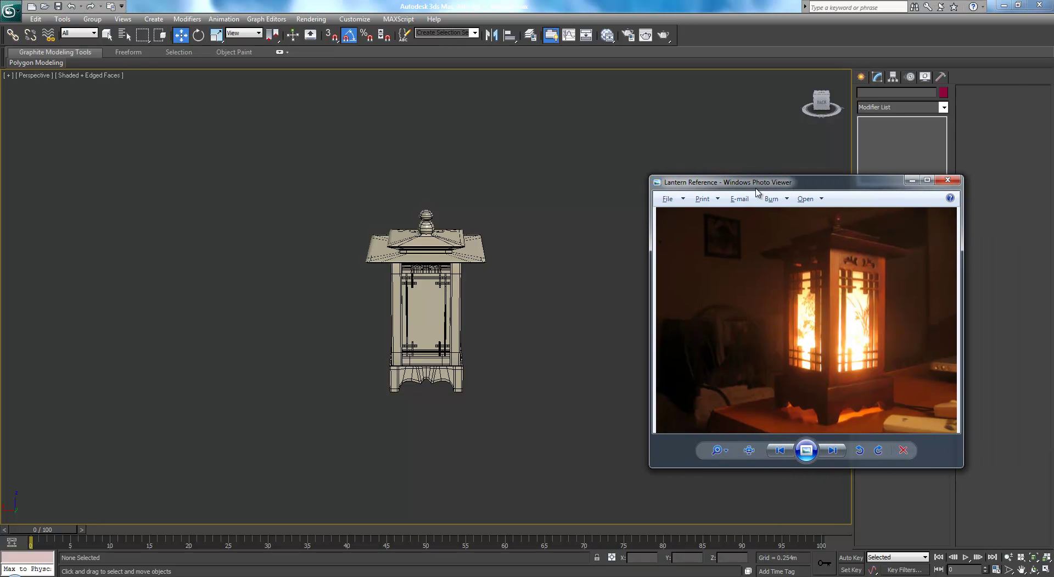
left_click(911, 180)
Draw a flat AutoGrid box about 0.129 × 0.263 × 0.018 m under the lantern, starting at the underside of one foot.
left_click(861, 76)
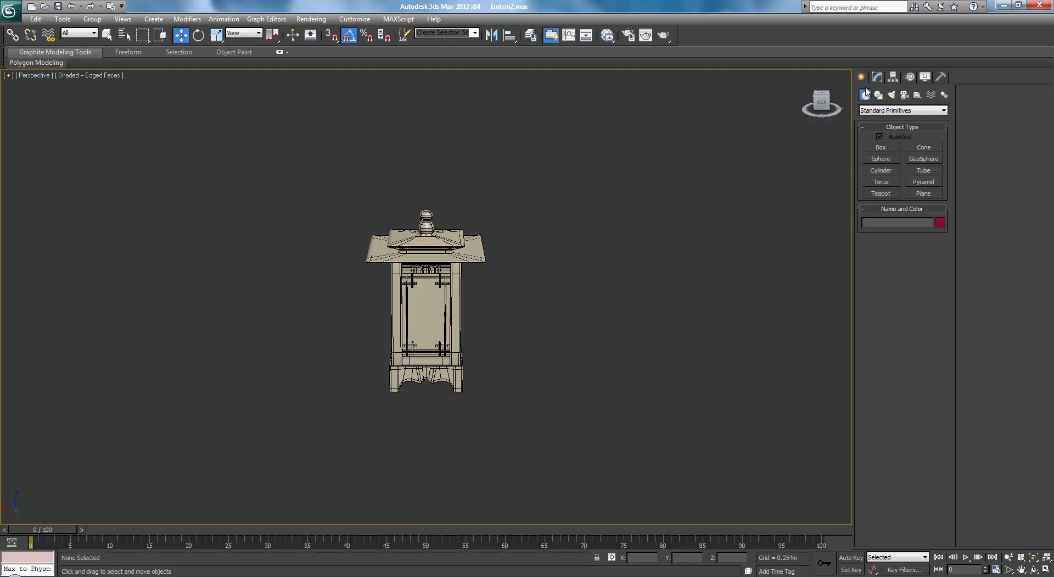
left_click(881, 147)
middle_click_drag(544, 355, 548, 228, "alt")
scroll(595, 212, "up", 4)
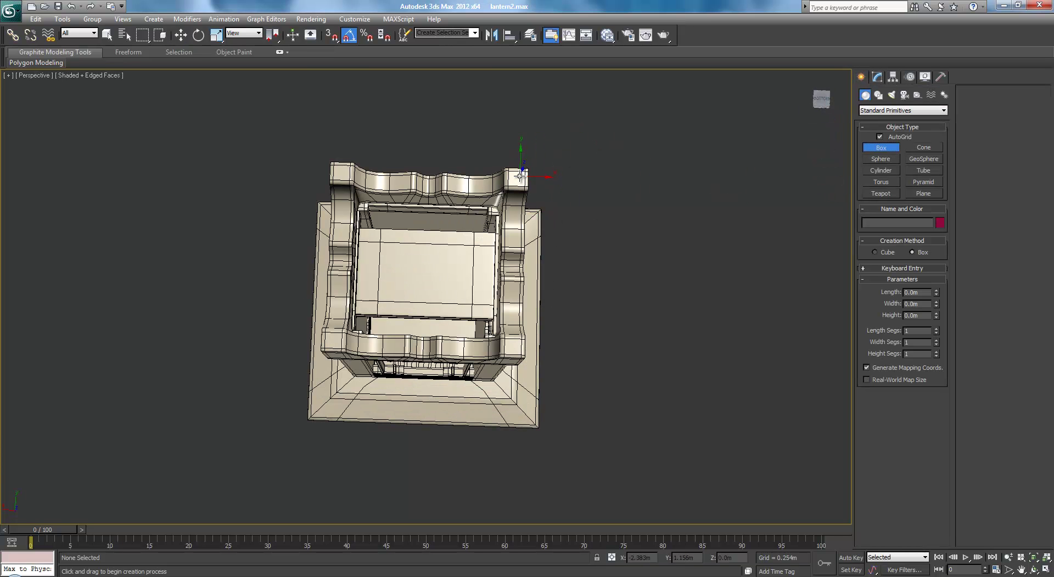
left_click_drag(519, 175, 106, 359)
left_click(217, 329)
middle_click_drag(278, 231, 376, 352, "alt")
scroll(324, 362, "down", 5)
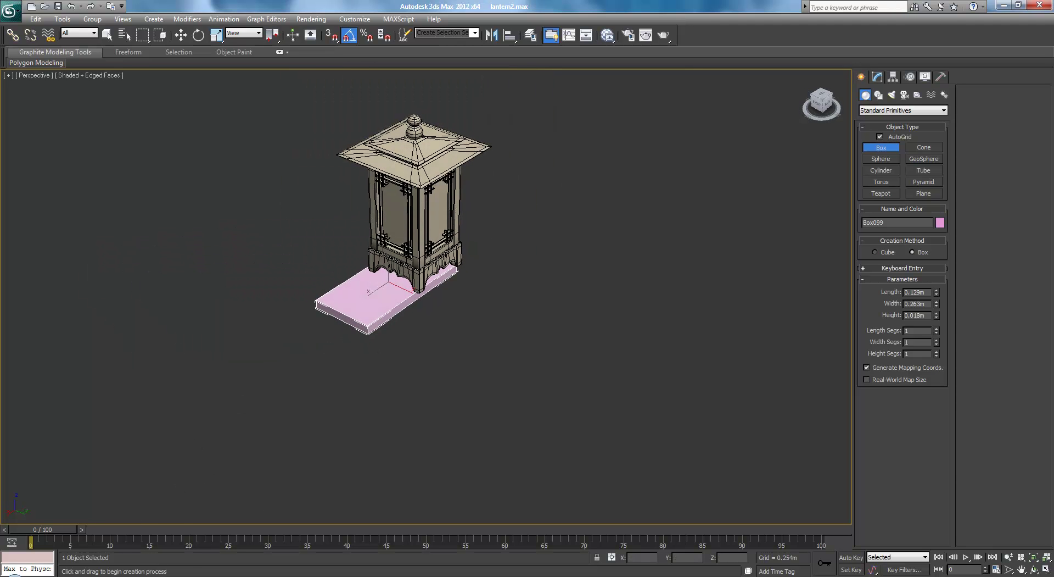
Consult the Lantern Reference photo again and examine the new slab under the lantern from a low angle.
left_click(242, 574)
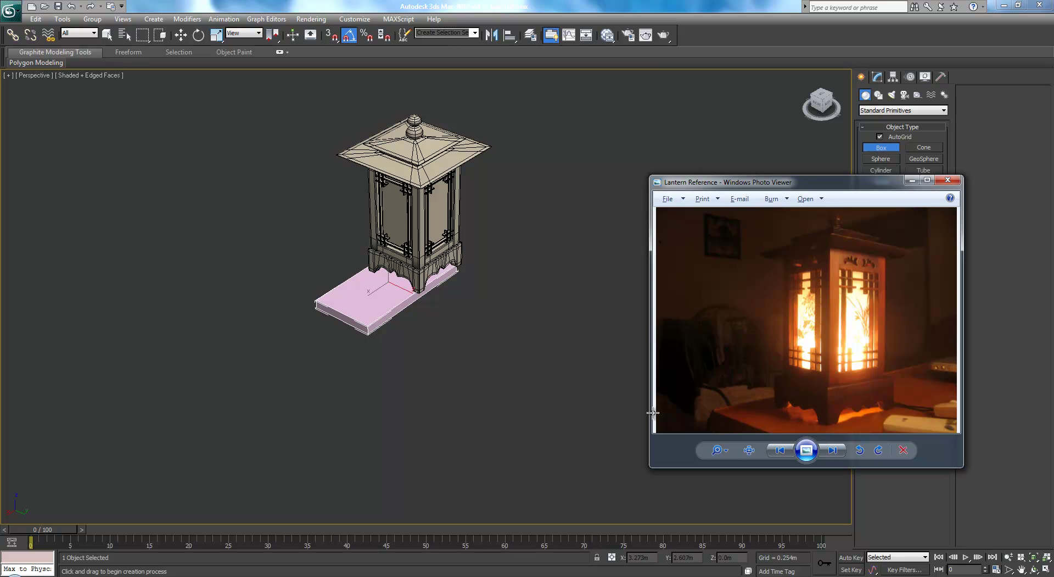
left_click_drag(726, 183, 1053, 184)
middle_click_drag(331, 194, 305, 170, "alt")
scroll(329, 170, "up", 3)
middle_click_drag(385, 156, 476, 264)
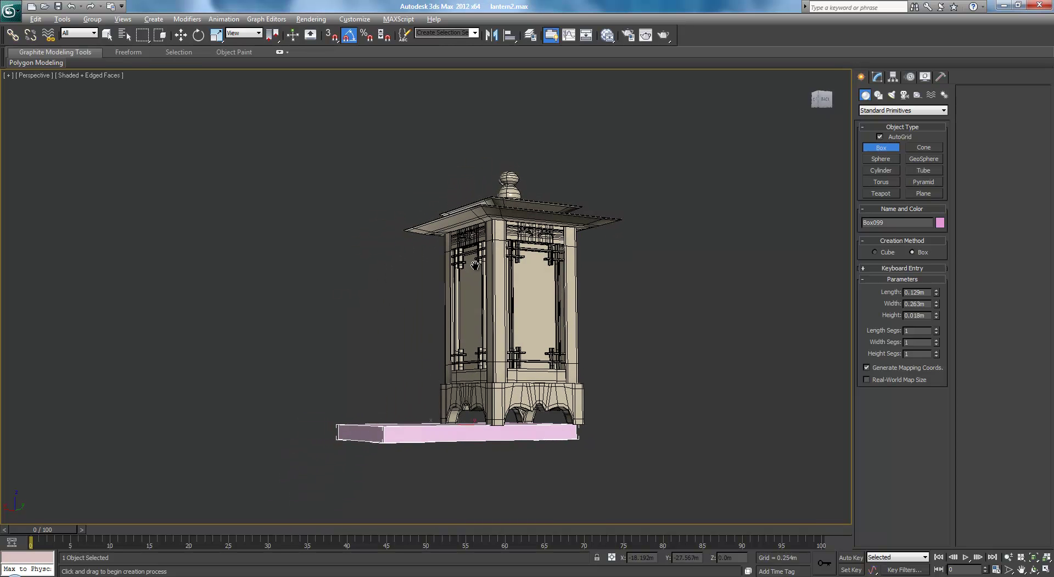
Create a VRay physical camera in the top view, placed diagonally off one corner of the lantern with its target toward it.
middle_click_drag(429, 339, 428, 356, "alt")
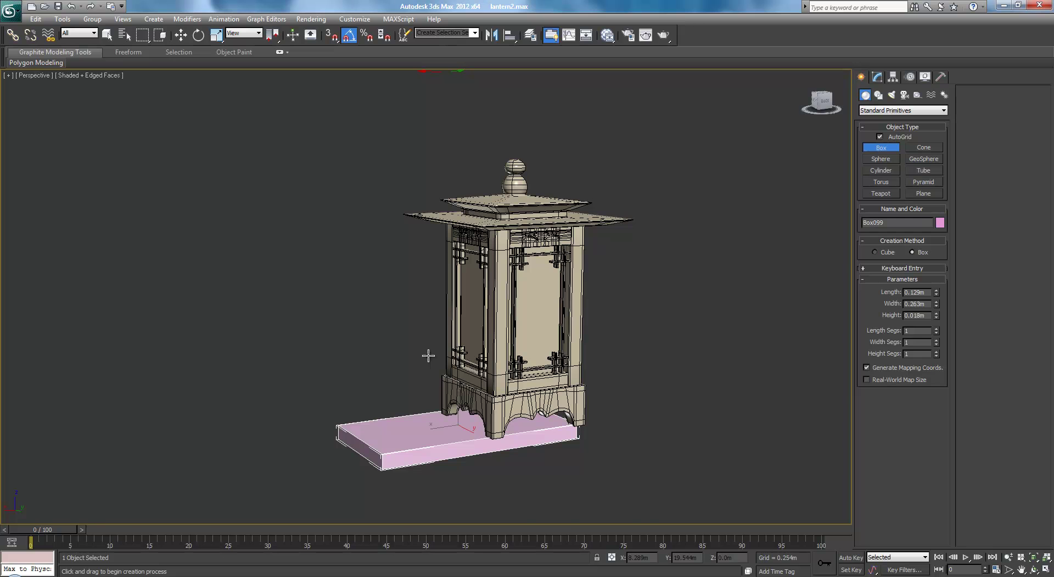
scroll(429, 355, "up", 2)
middle_click_drag(458, 370, 473, 337)
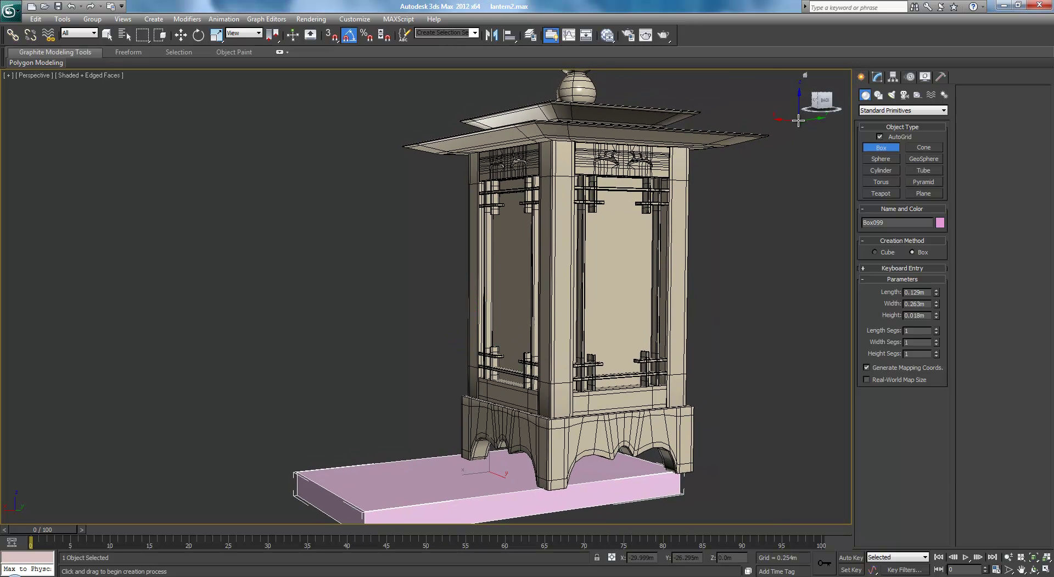
left_click(905, 94)
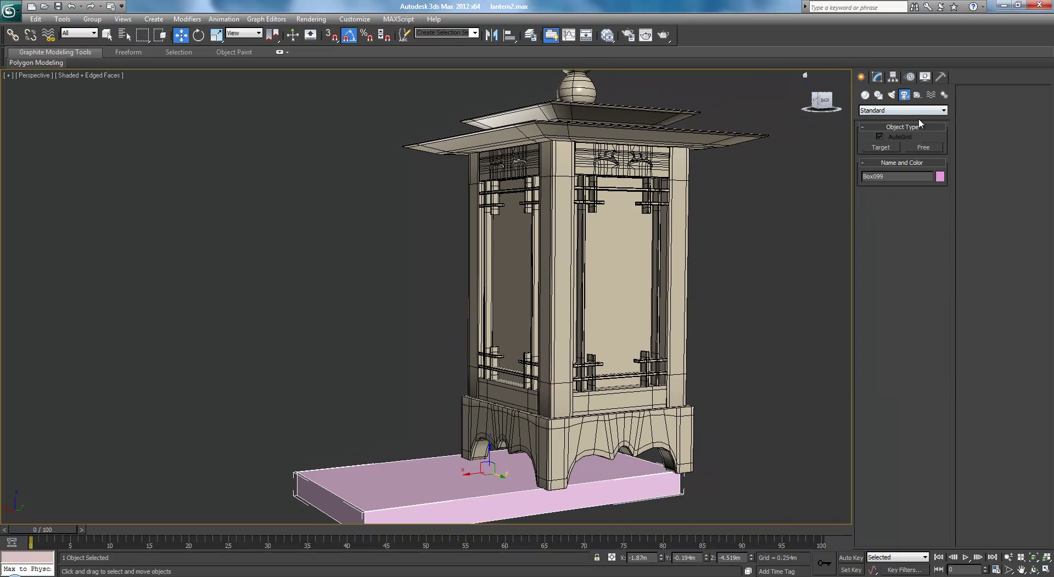
left_click(895, 110)
left_click(884, 127)
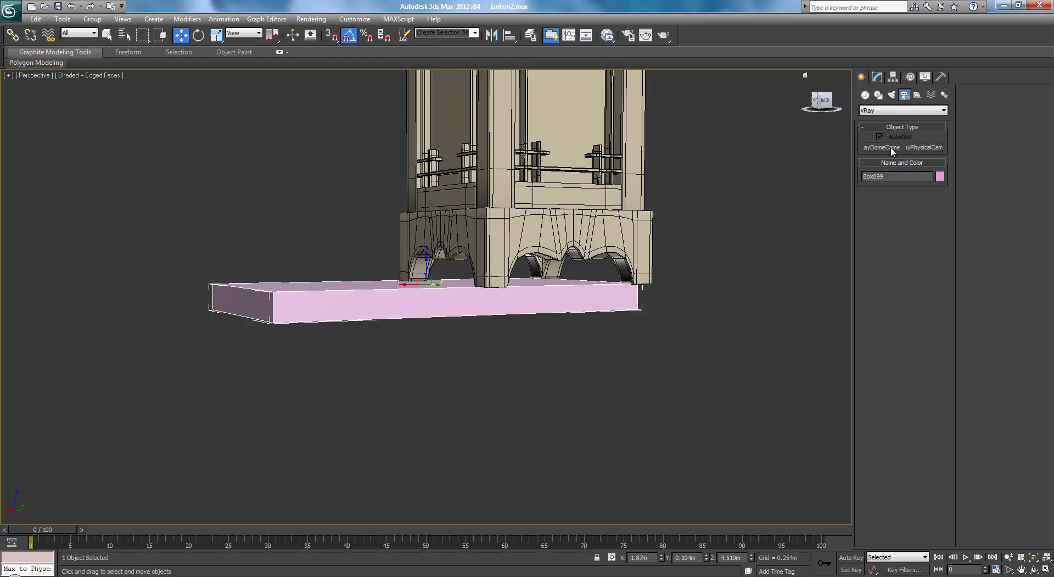
left_click(917, 147)
scroll(566, 296, "down", 5)
scroll(576, 275, "up", 1)
middle_click_drag(576, 275, 581, 290)
key("t")
middle_click_drag(523, 325, 614, 283)
scroll(390, 344, "up", 4)
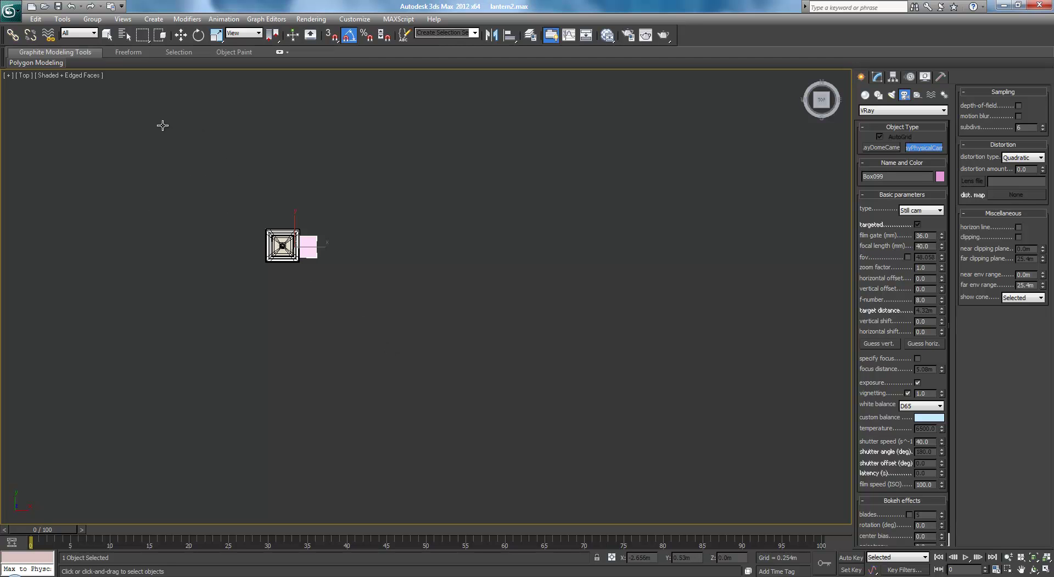
left_click_drag(162, 126, 245, 199)
Look through the new VRay physical camera, and examine its position and view cone from several sides in perspective.
key("c")
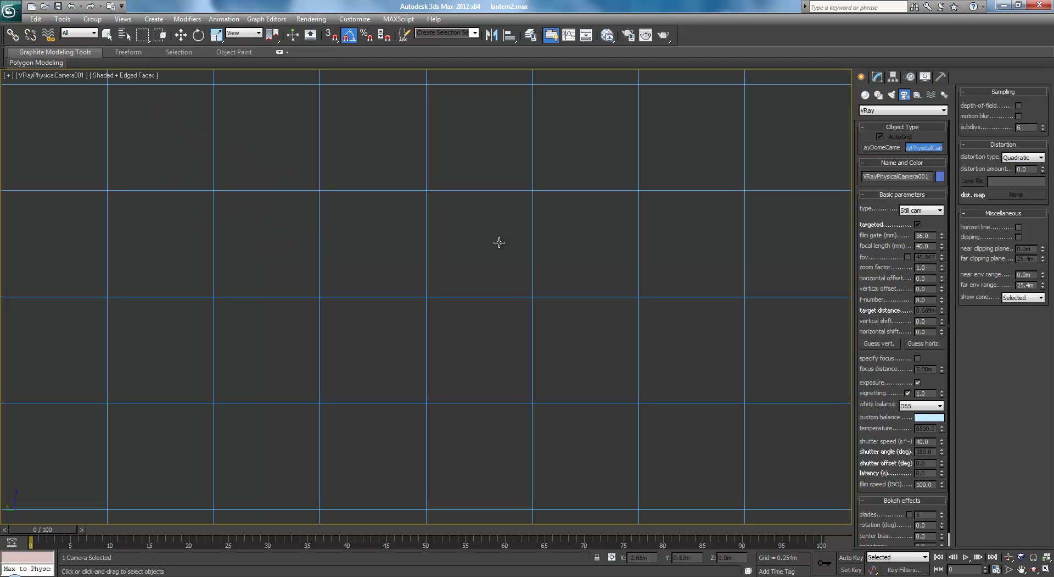
left_click(1008, 557)
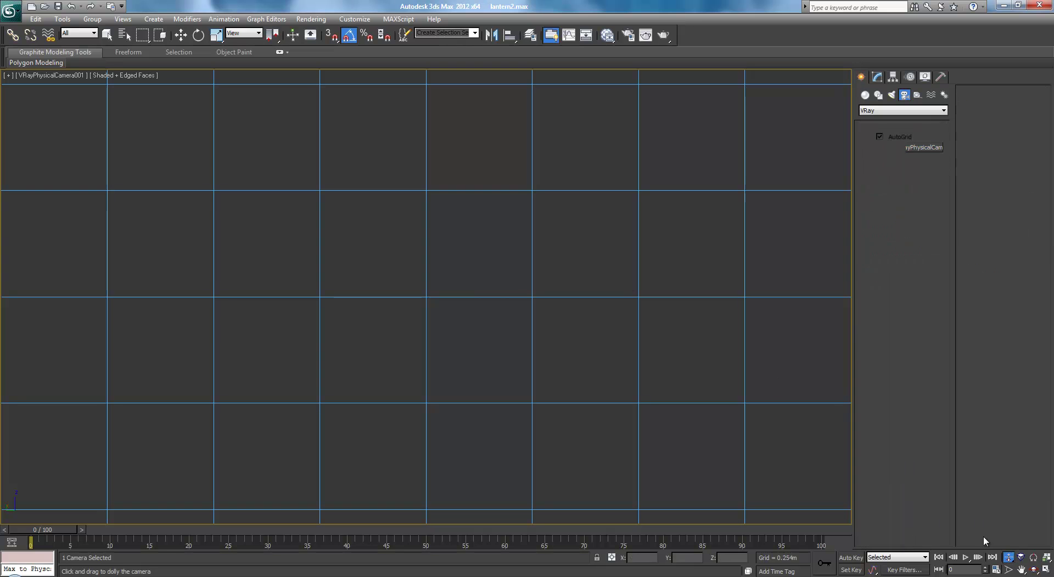
key("p")
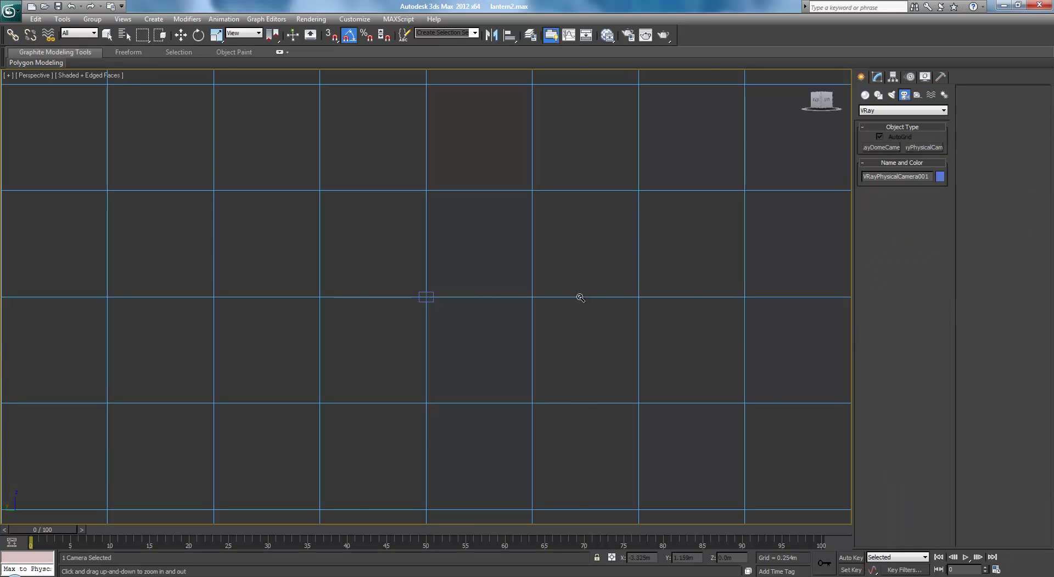
key("z")
middle_click_drag(462, 306, 395, 299, "alt")
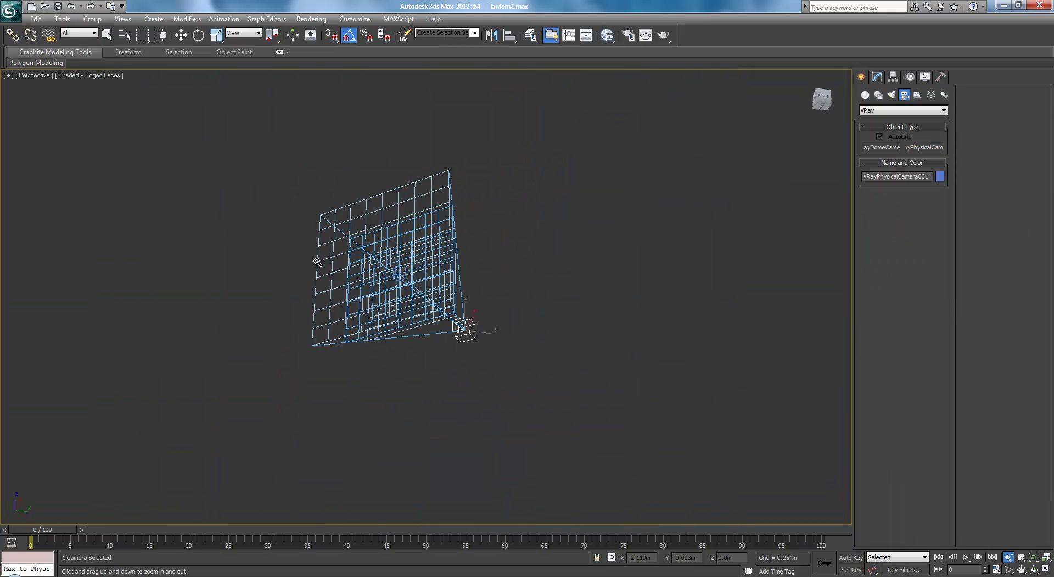
middle_click_drag(311, 255, 156, 308, "alt")
scroll(179, 308, "up", 3)
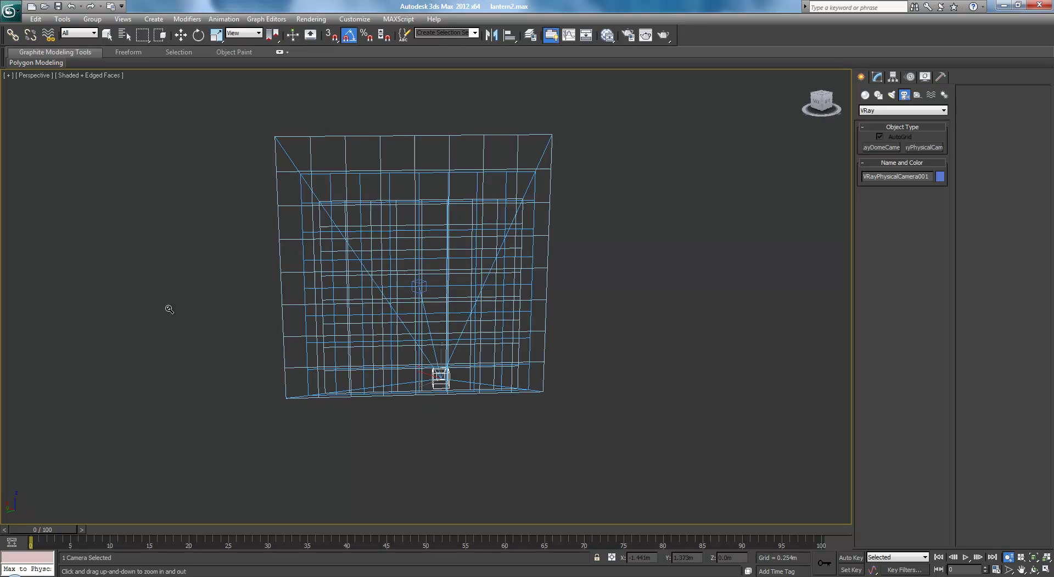
middle_click_drag(234, 309, 536, 306, "alt")
Select the camera together with its target and move both down toward the lantern in perspective.
right_click(342, 196)
left_click(286, 171)
scroll(330, 248, "up", 4)
scroll(330, 248, "up", 1)
key("z")
scroll(352, 237, "down", 1)
scroll(352, 238, "up", 1)
scroll(354, 236, "down", 2)
key("ctrl+z")
key("w")
left_click_drag(419, 137, 399, 357)
Lower the camera and its target further toward the lantern's height in the front view, and look through the camera.
key("d")
key("f")
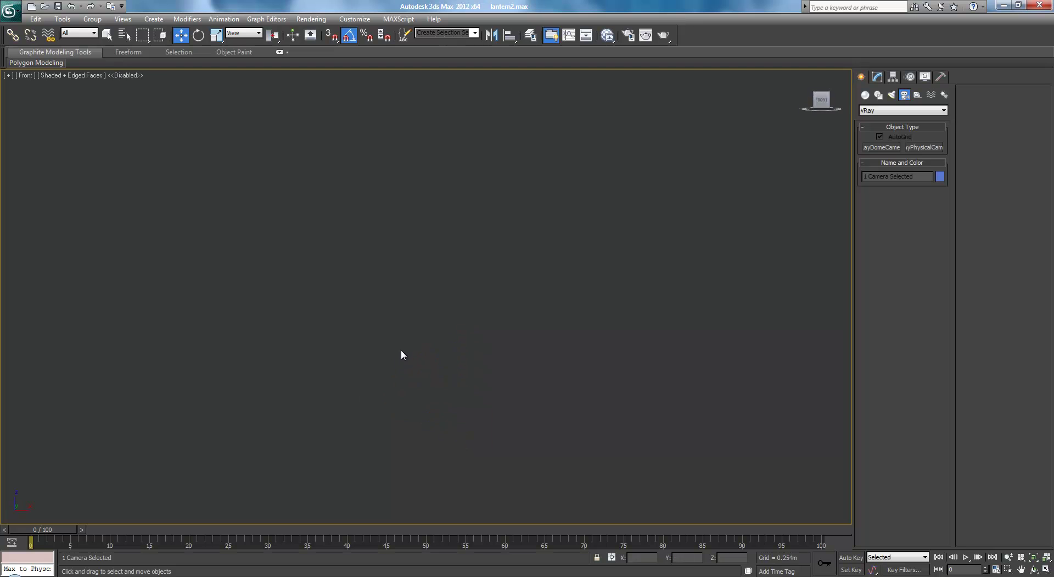
key("z")
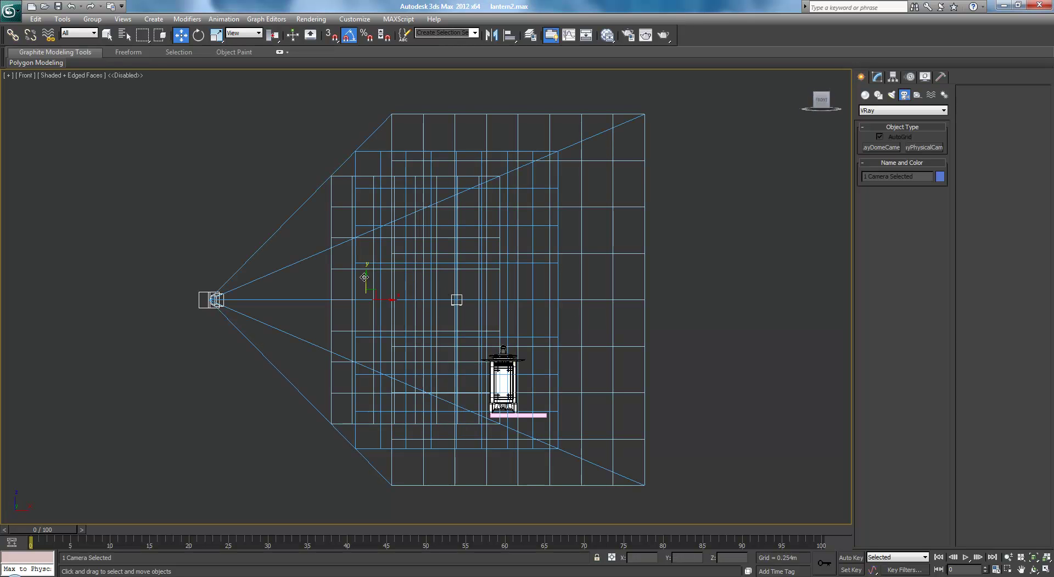
left_click_drag(363, 279, 361, 326)
key("c")
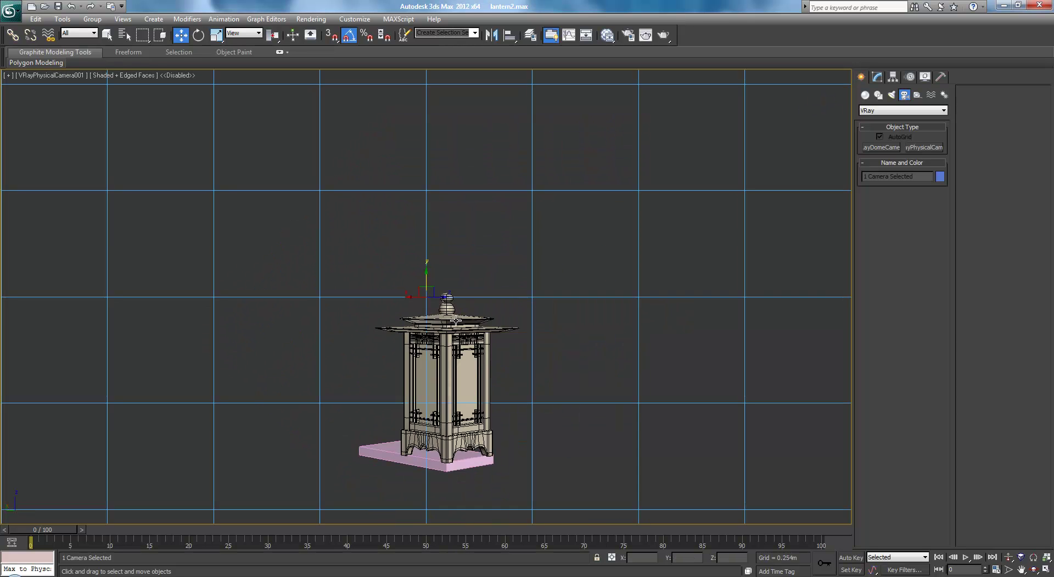
Pan, dolly and orbit the camera to bring the lantern closer and higher in the camera view.
middle_click_drag(482, 315, 557, 252)
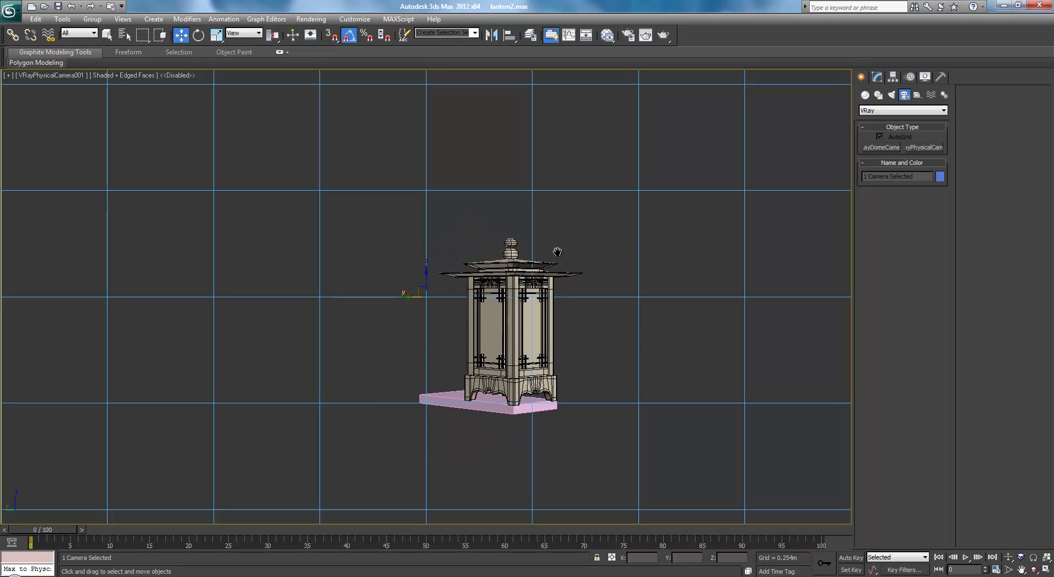
left_click(1008, 557)
left_click_drag(642, 419, 635, 399)
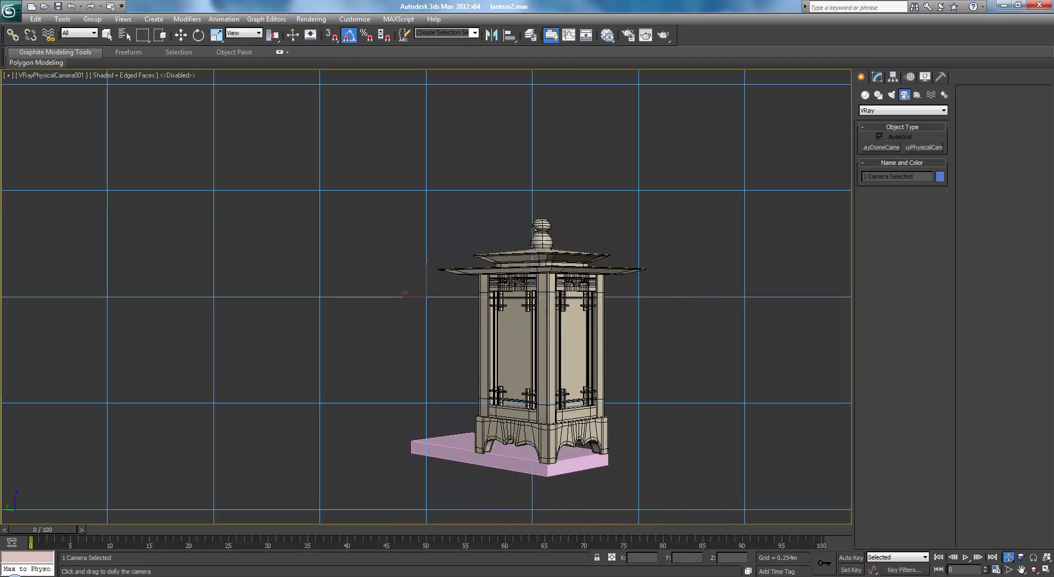
left_click(1034, 569)
left_click_drag(687, 447, 640, 419)
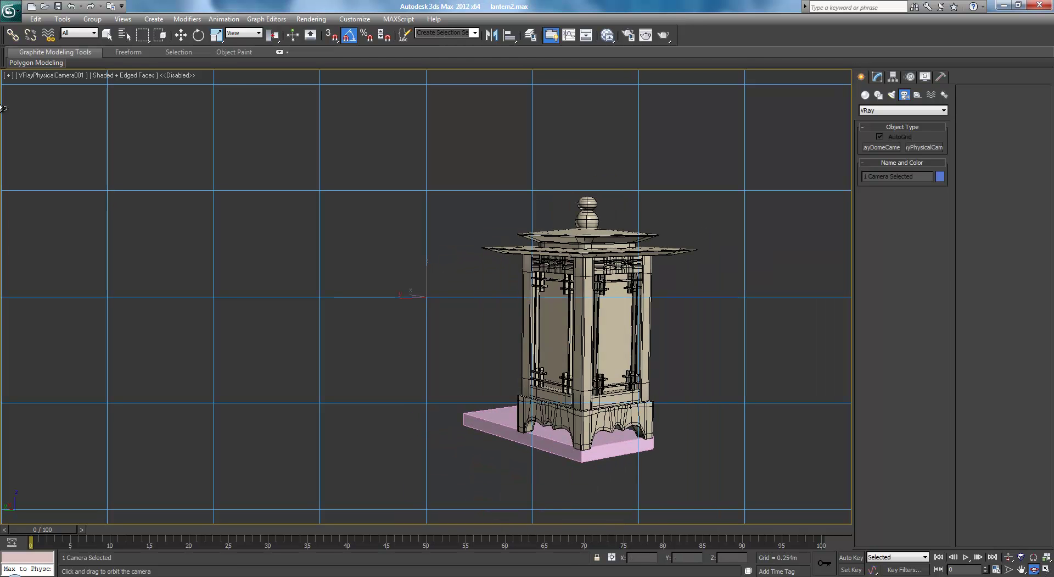
Show safe frames in the camera view and orbit the camera to bring the lantern nearer the frame's centre.
left_click(95, 77)
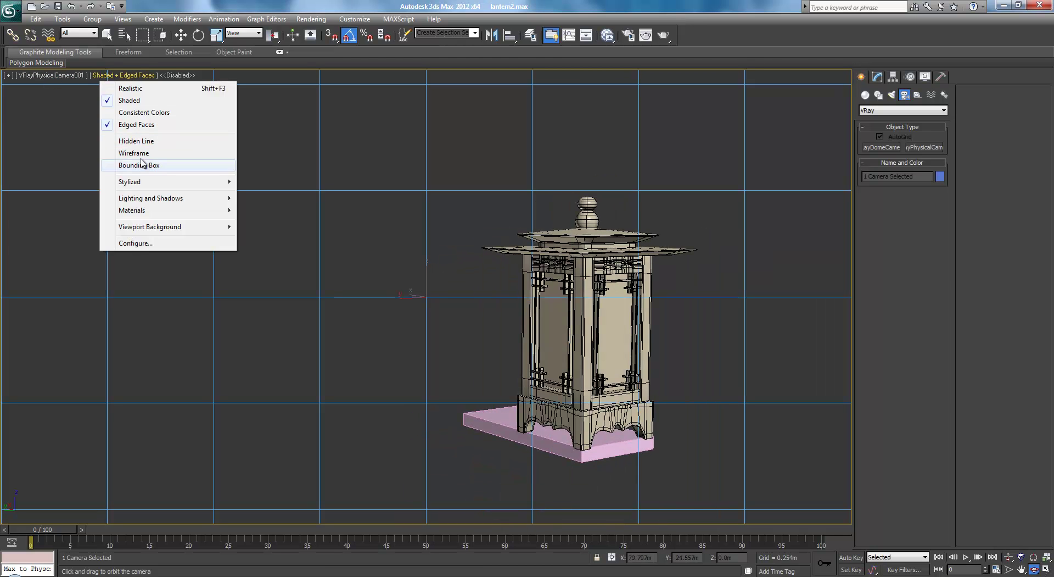
left_click(58, 76)
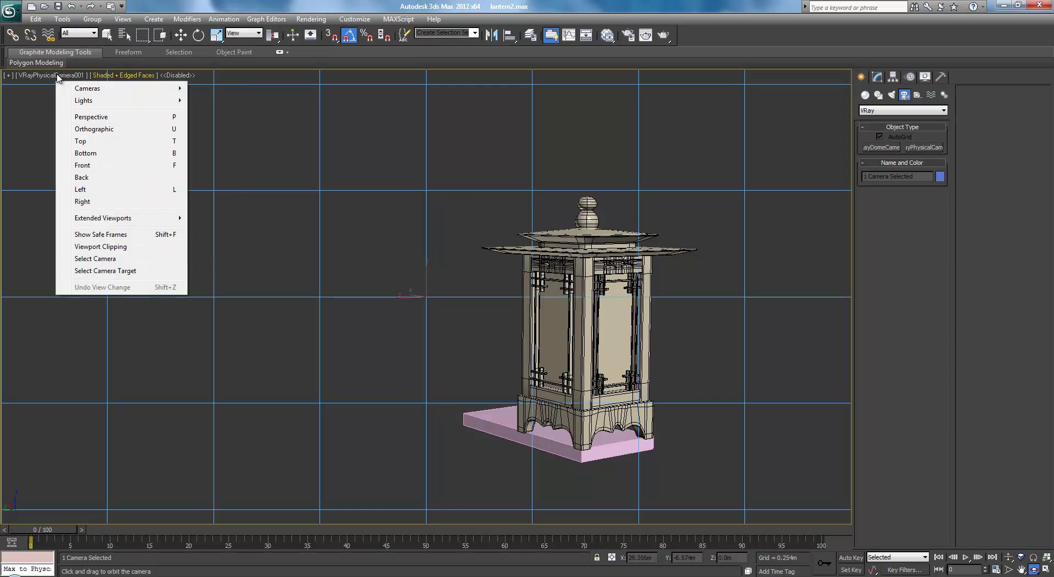
left_click(110, 235)
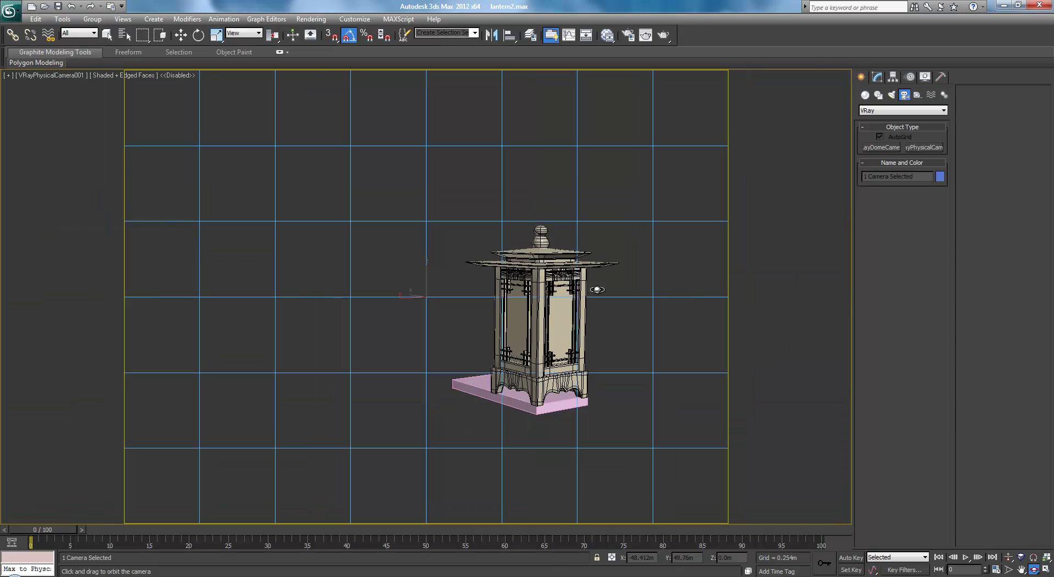
left_click_drag(602, 278, 559, 254)
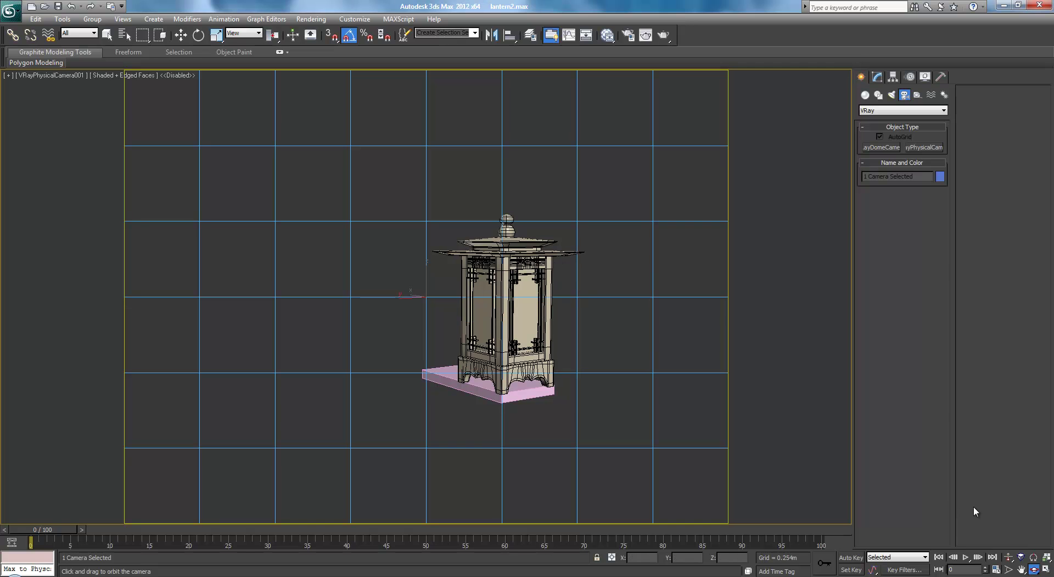
Dolly, pan and orbit the camera until the lantern nearly fills the safe frame's height from a low corner angle.
left_click(1007, 557)
left_click_drag(654, 422, 639, 390)
middle_click_drag(623, 374, 563, 349)
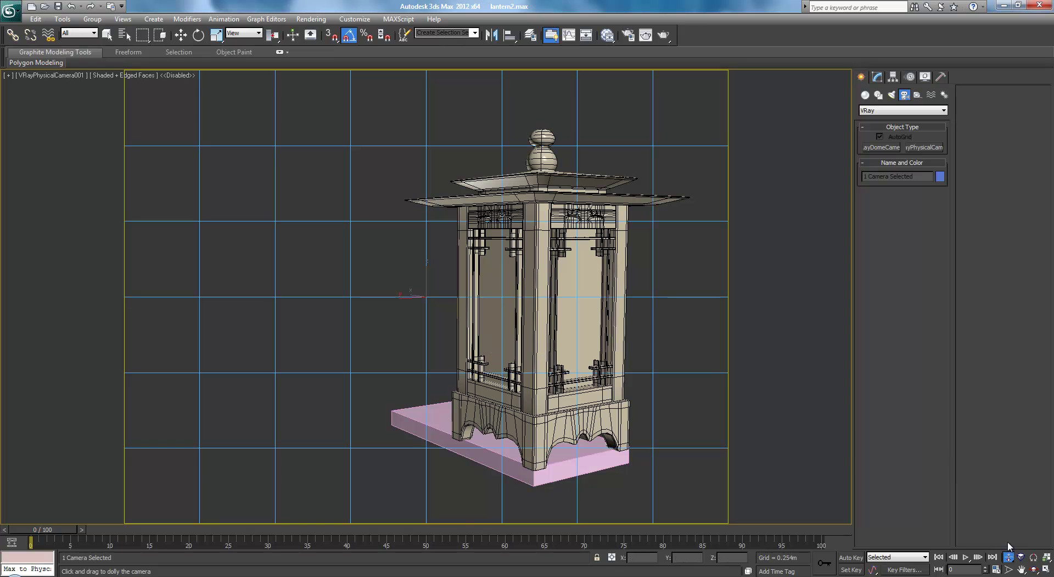
left_click(1035, 570)
left_click_drag(716, 415, 707, 416)
left_click_drag(688, 379, 599, 354)
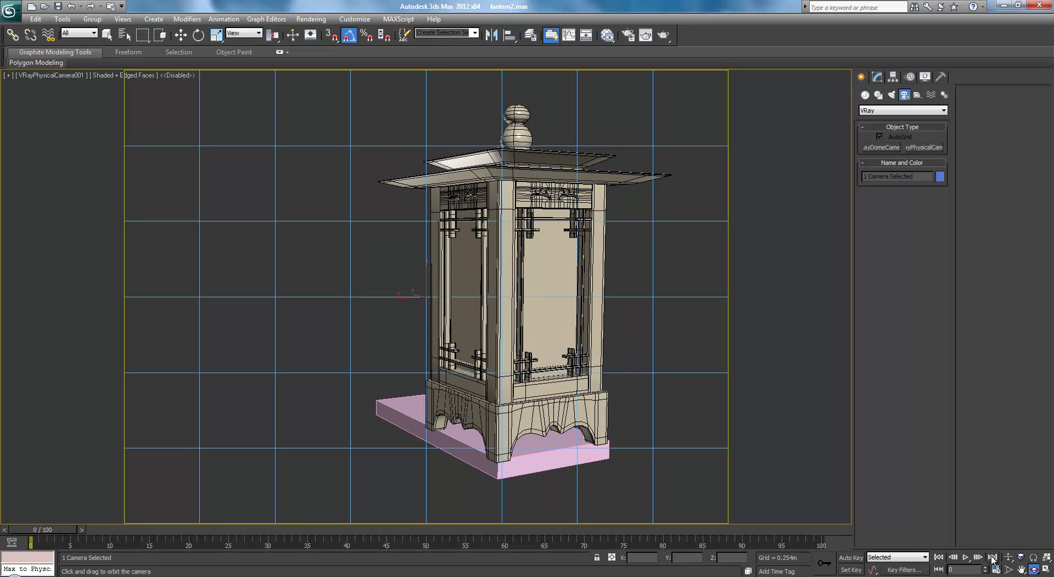
left_click(1008, 557)
left_click_drag(708, 428, 566, 384)
middle_click_drag(565, 385, 567, 386)
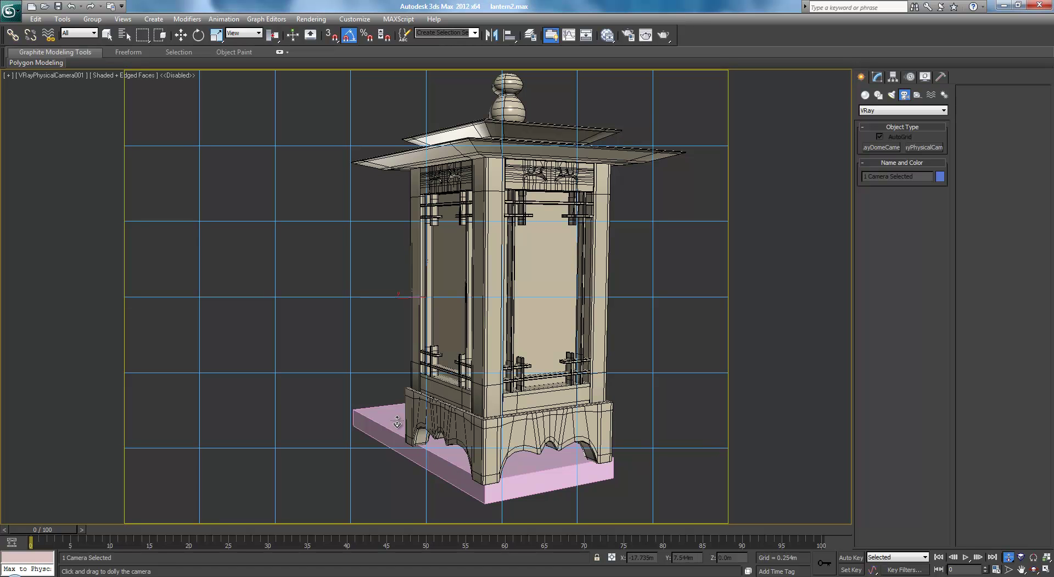
Freeze the camera and its target, and check the framing through the camera.
key("w")
key("p")
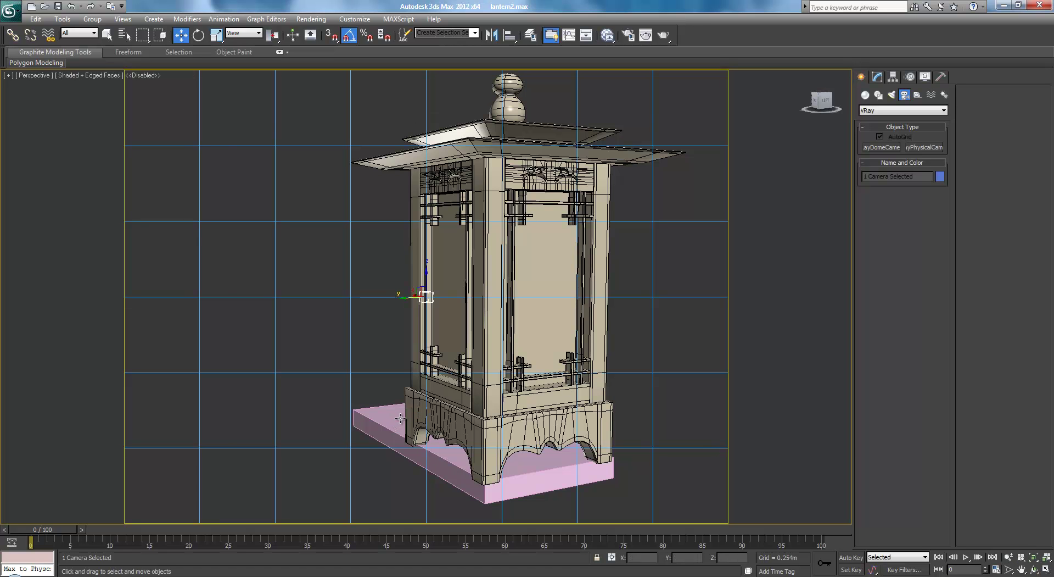
key("z")
right_click(284, 236)
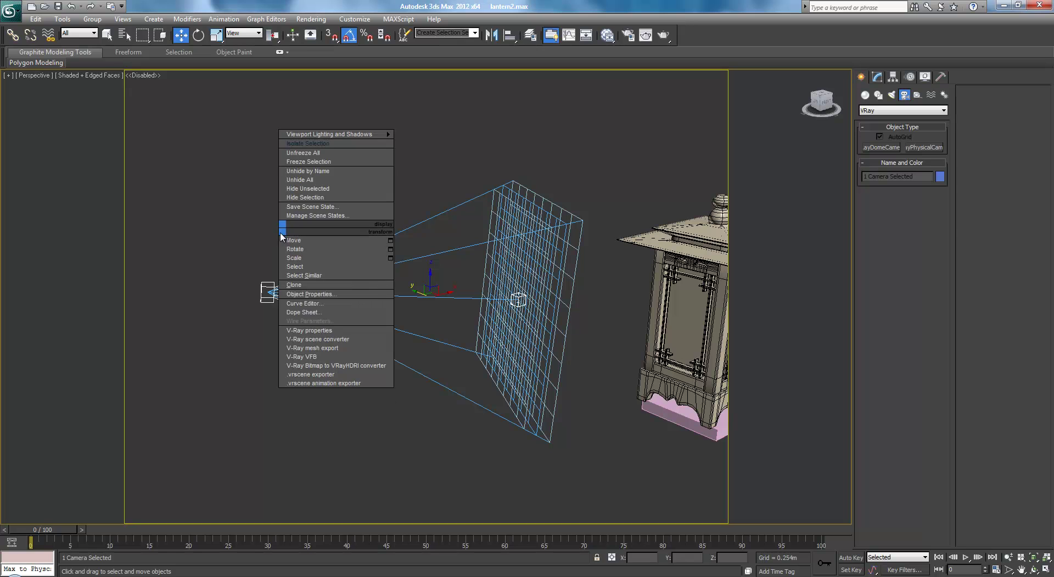
left_click(306, 162)
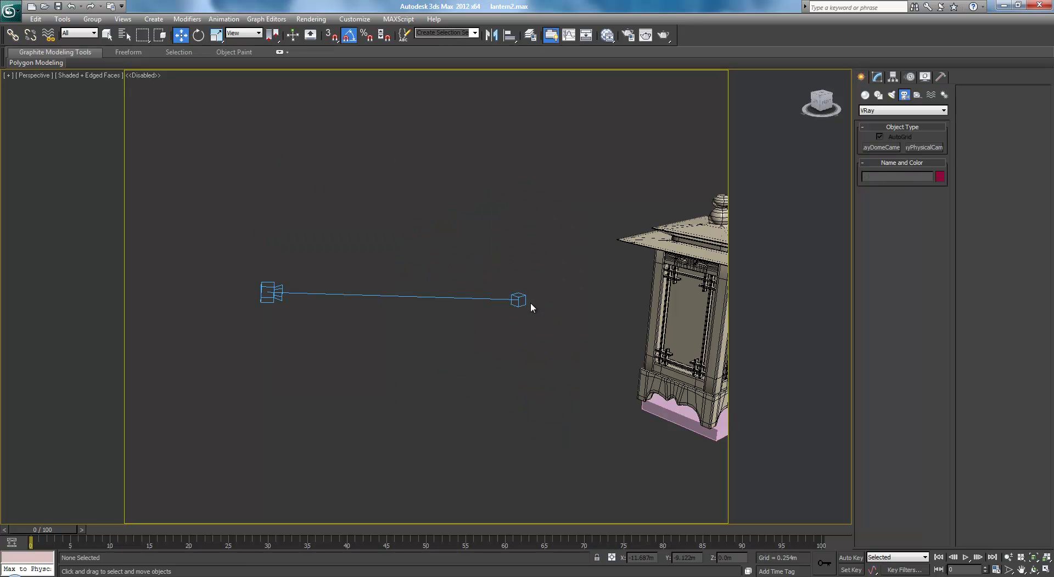
key("c")
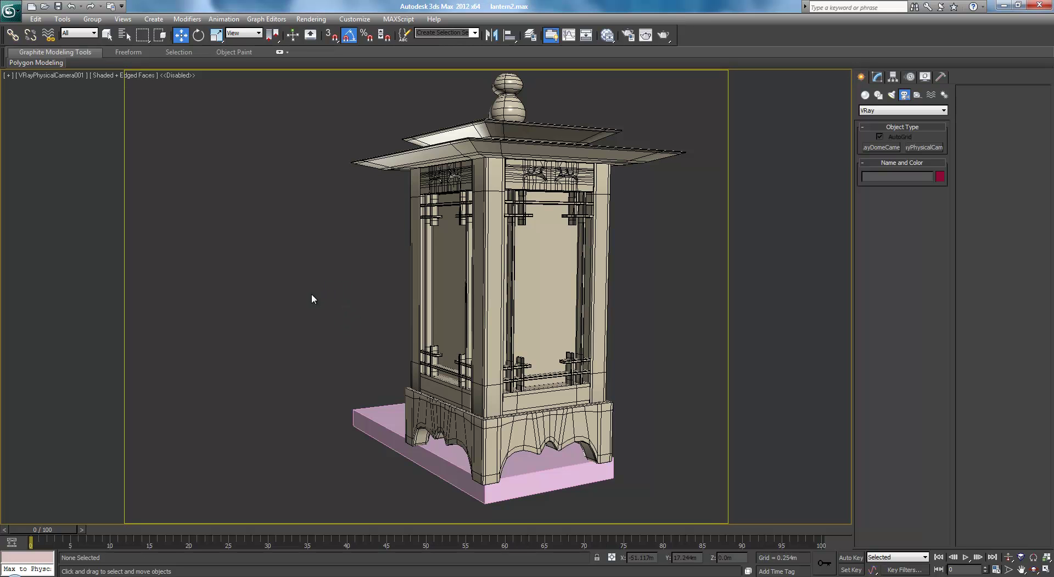
Return to the perspective view and unfreeze all frozen objects in the scene.
key("p")
scroll(484, 309, "down", 5)
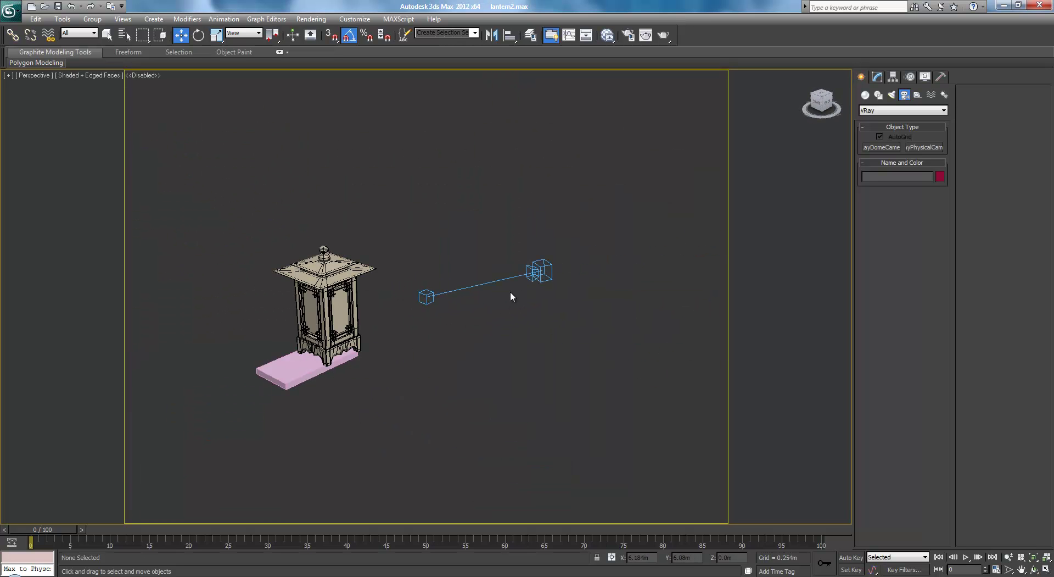
right_click(539, 298)
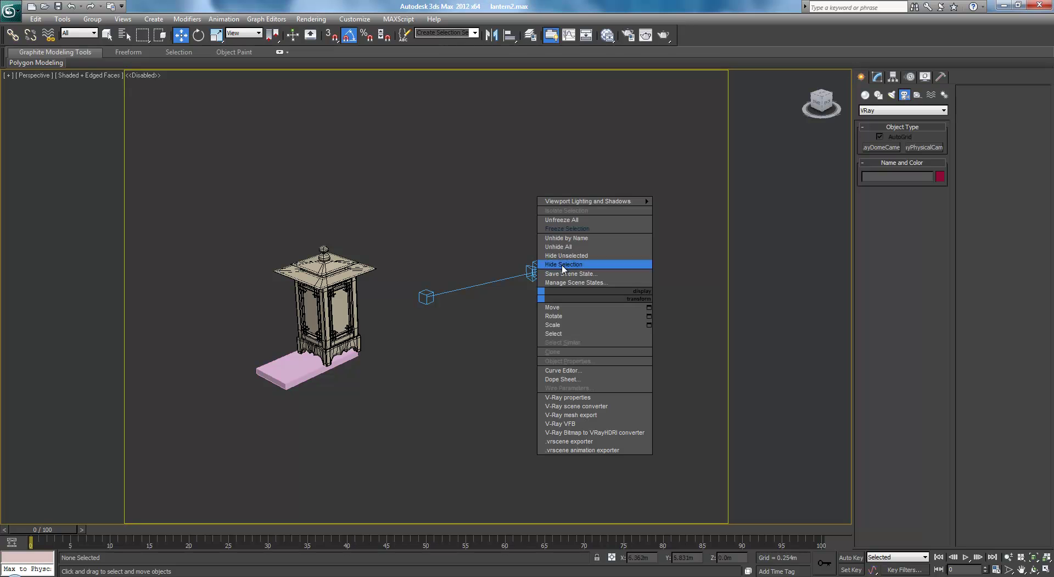
left_click(500, 324)
scroll(506, 314, "up", 3)
right_click(586, 258)
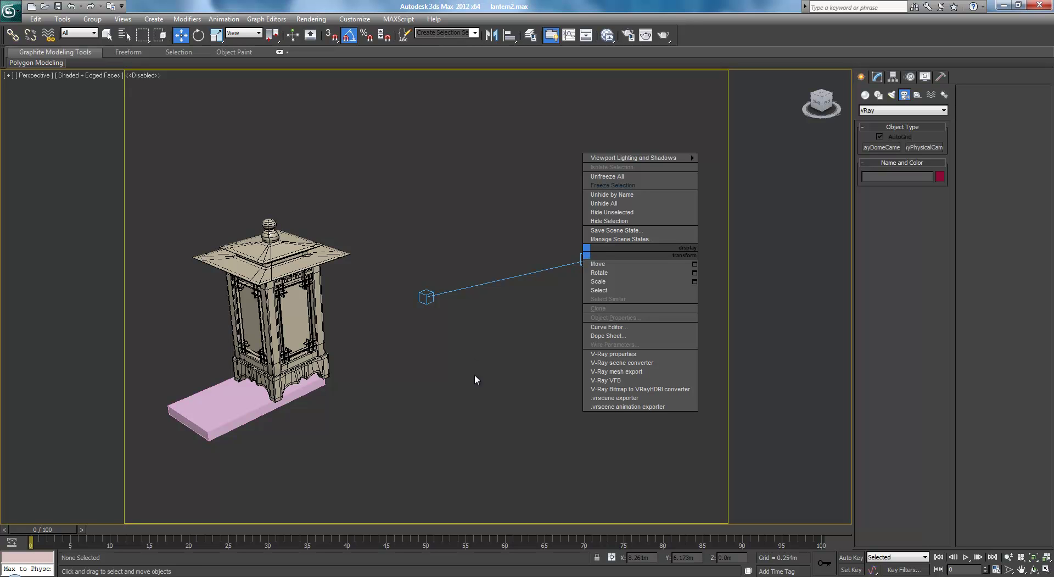
left_click(595, 175)
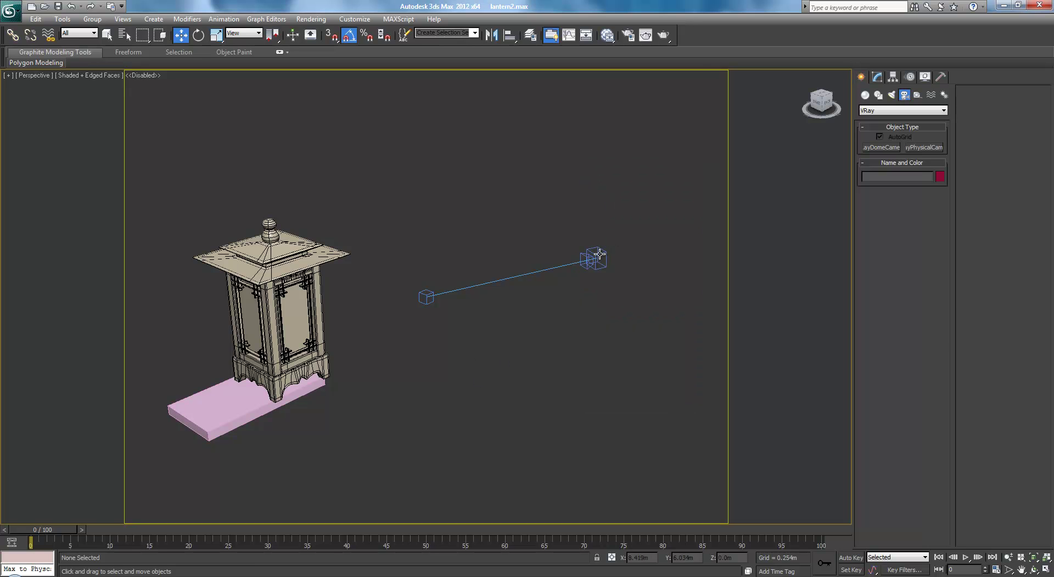
Hide the VRay physical camera through its object properties while keeping its target visible, and return to the camera view.
left_click(600, 254)
right_click(600, 256)
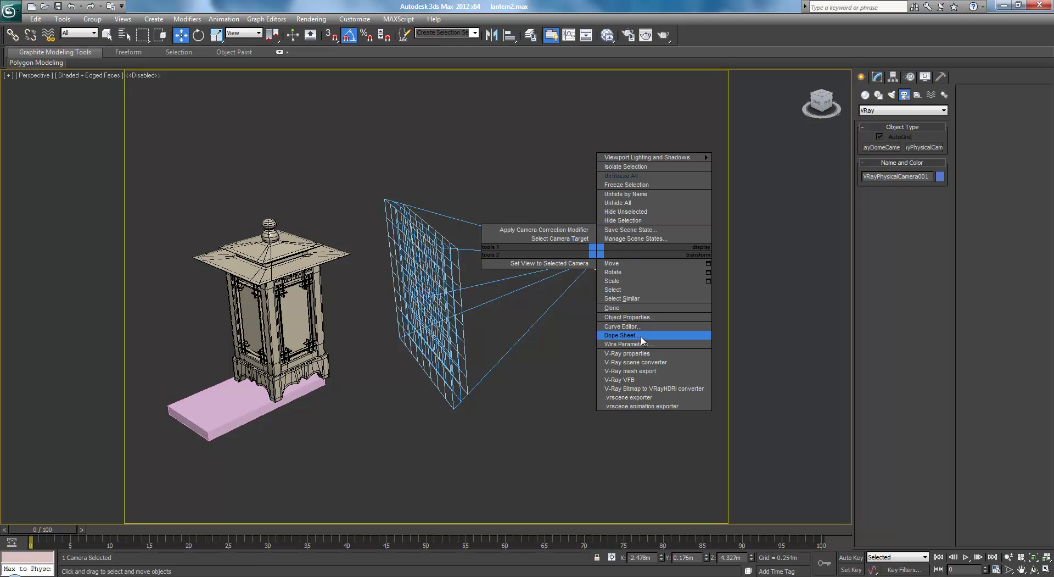
left_click(626, 317)
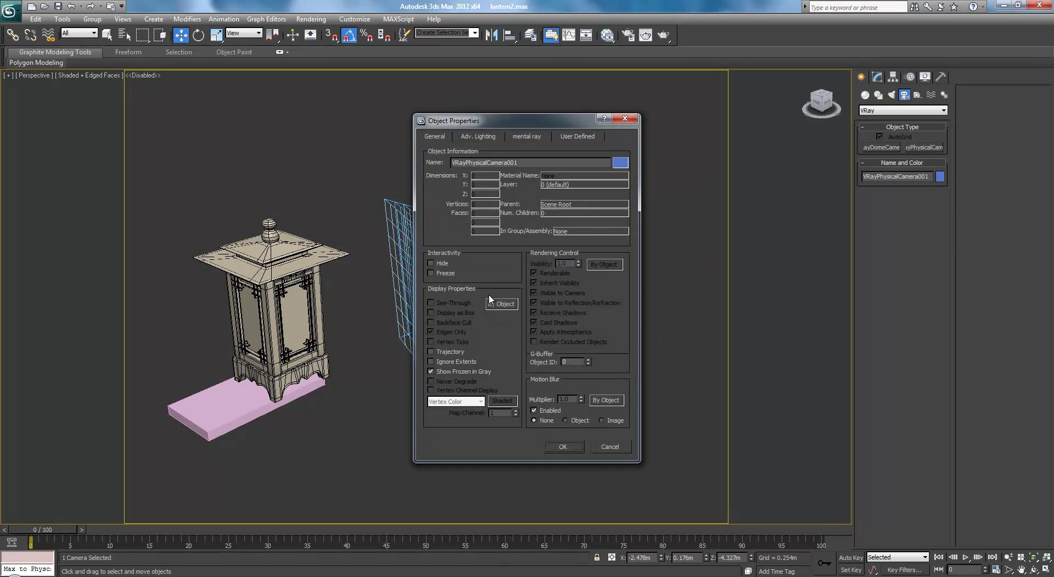
left_click(558, 445)
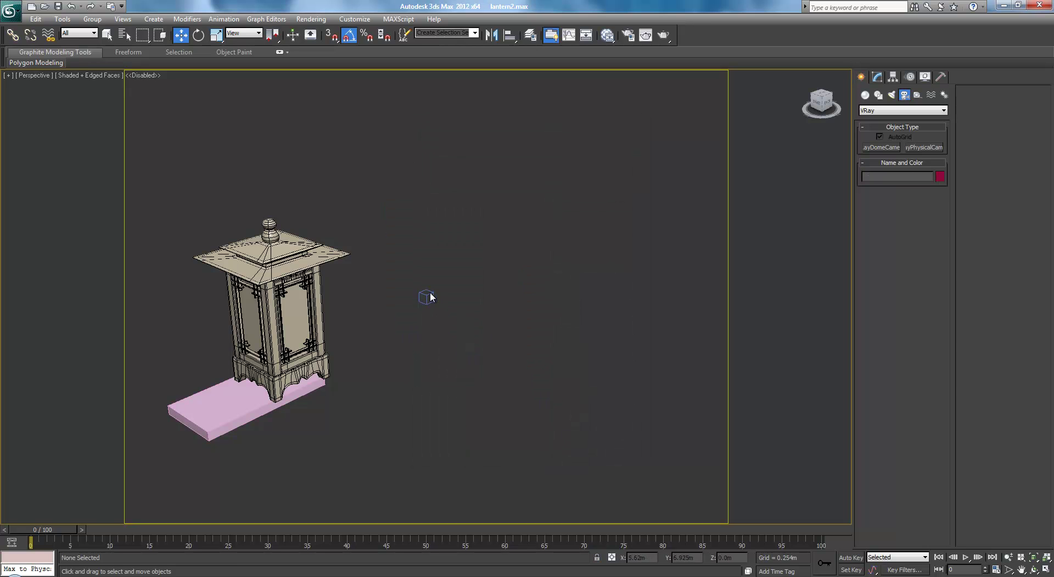
key("c")
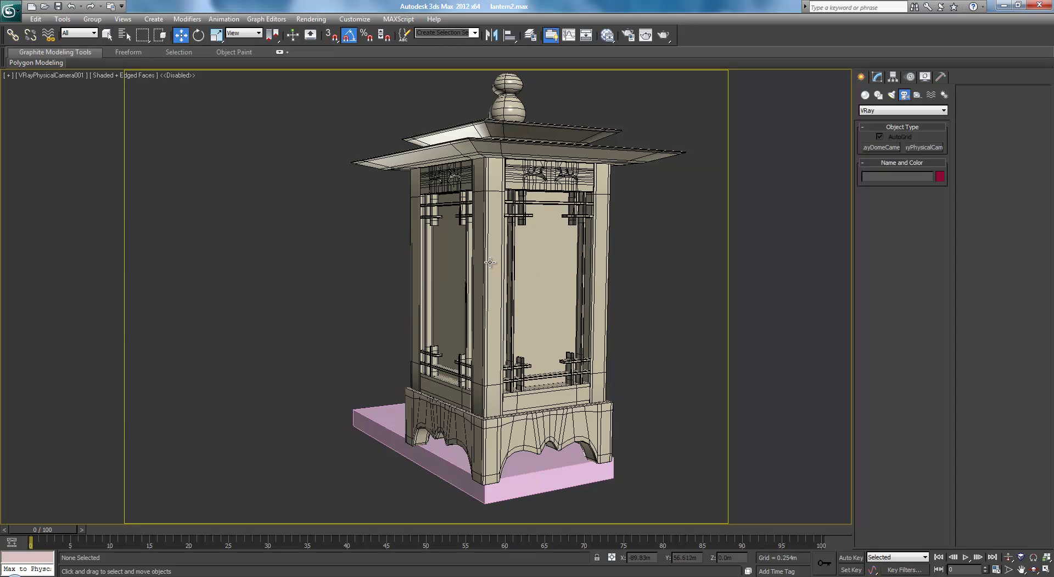
Switch to the four-viewport layout with one view through the VRay physical camera, and fit the scene in the other views.
key("p")
key("alt+w")
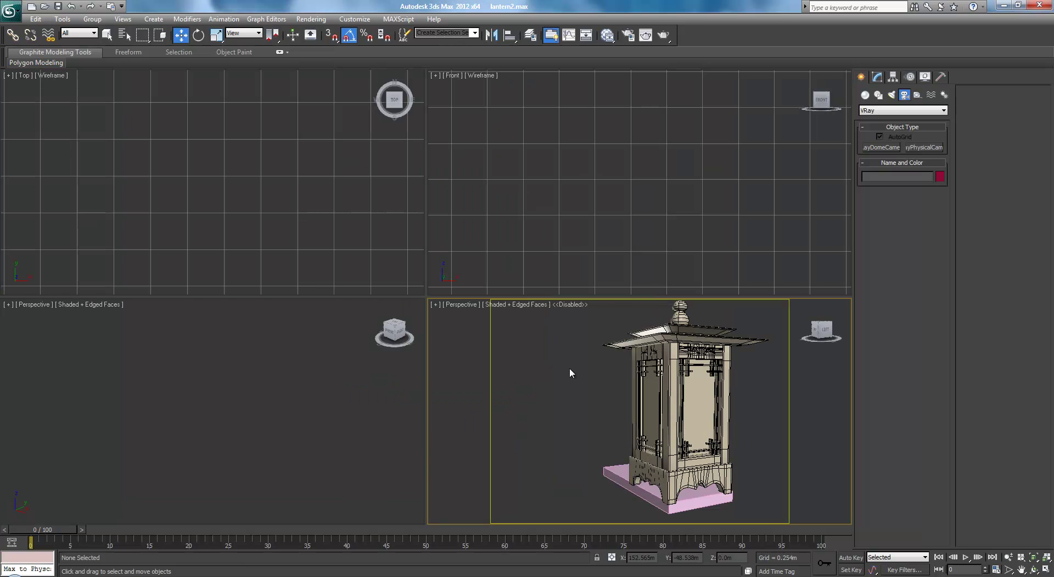
key("c")
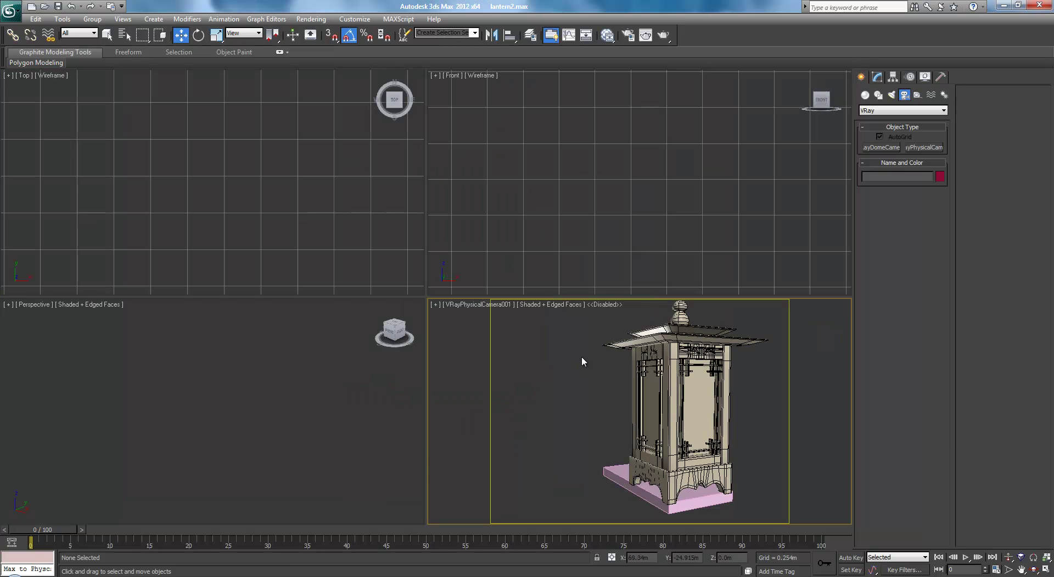
left_click(217, 367)
key("ctrl+shift+z")
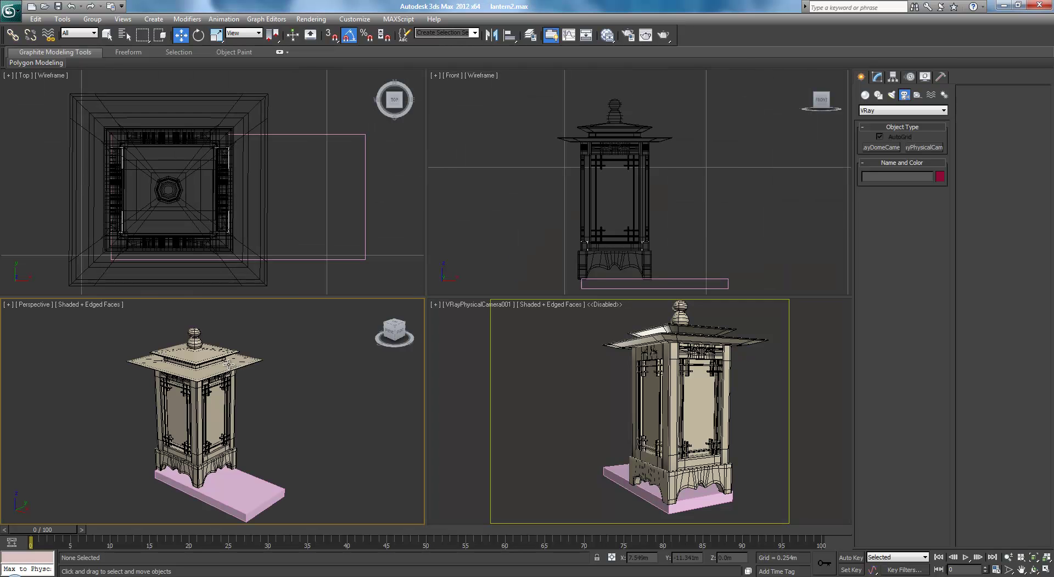
Convert the box beneath the lantern to an Editable Poly and change its object color to teal green.
middle_click_drag(228, 367, 301, 346, "alt")
scroll(291, 220, "down", 5)
key("g")
left_click(513, 216)
key("z")
middle_click_drag(330, 443, 380, 394)
scroll(367, 410, "up", 3)
left_click(336, 462)
left_click(877, 77)
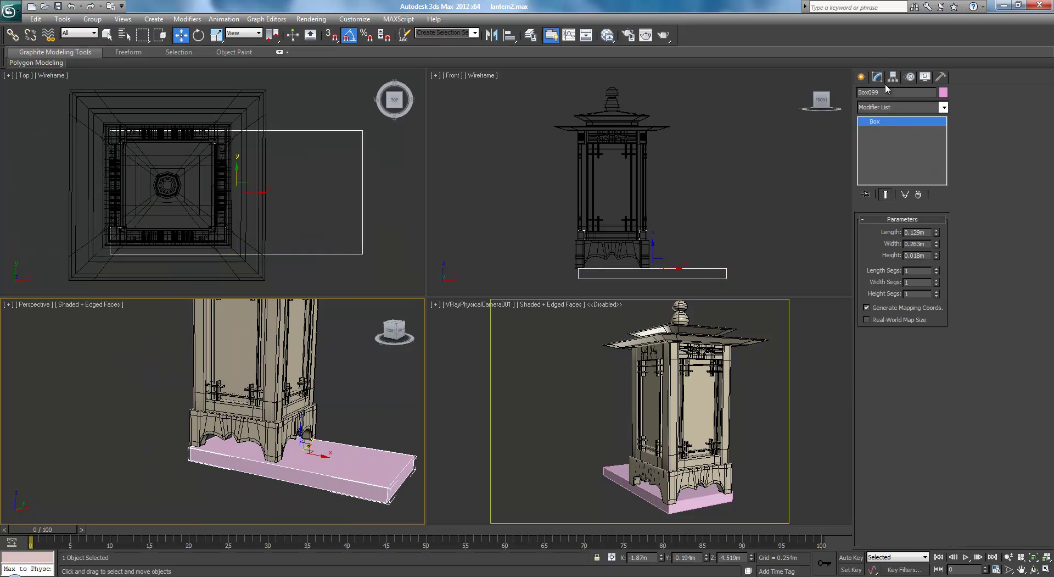
key("ctrl+e")
left_click(873, 233)
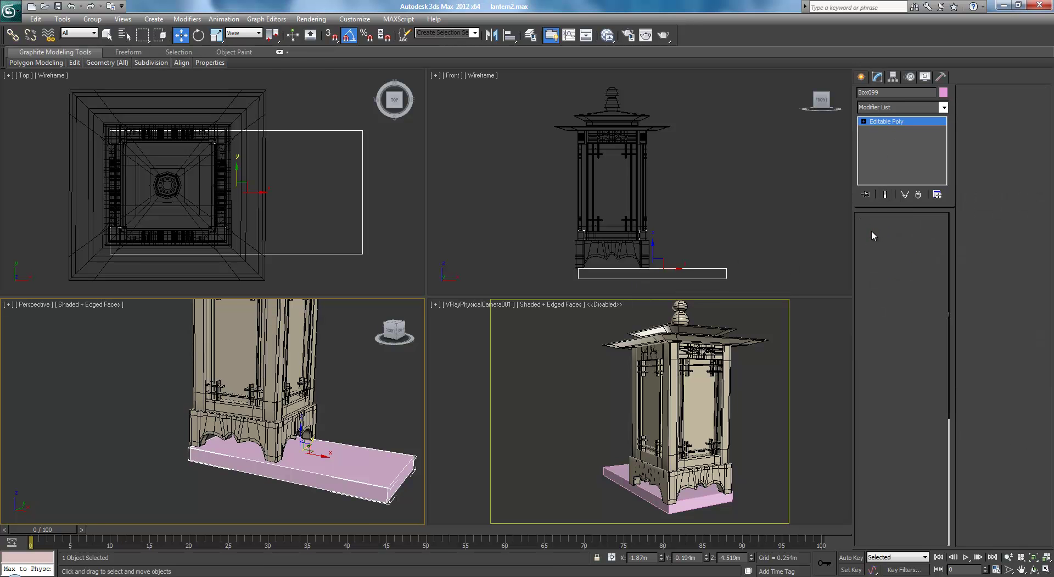
left_click(944, 92)
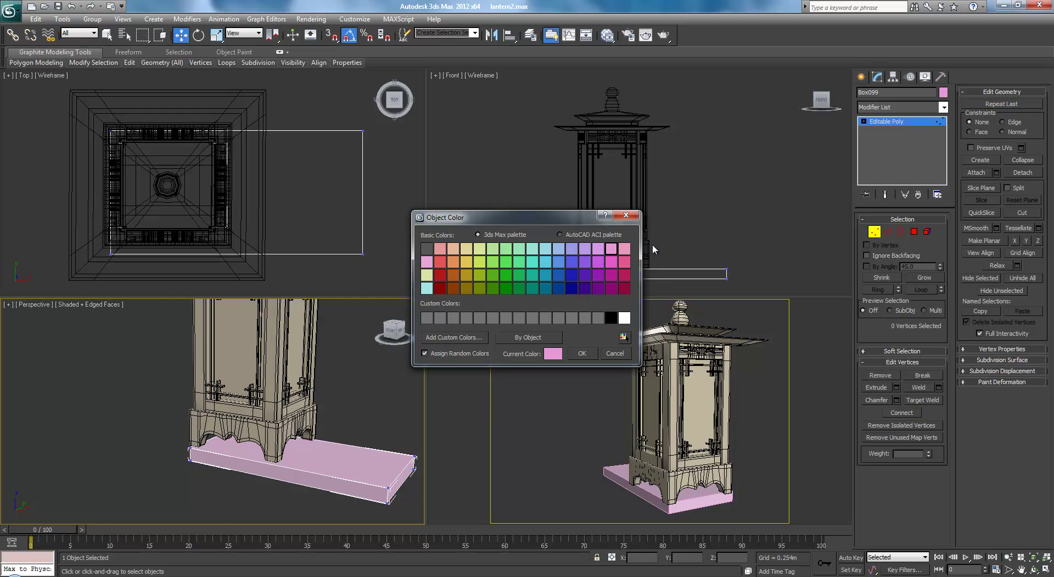
left_click(577, 353)
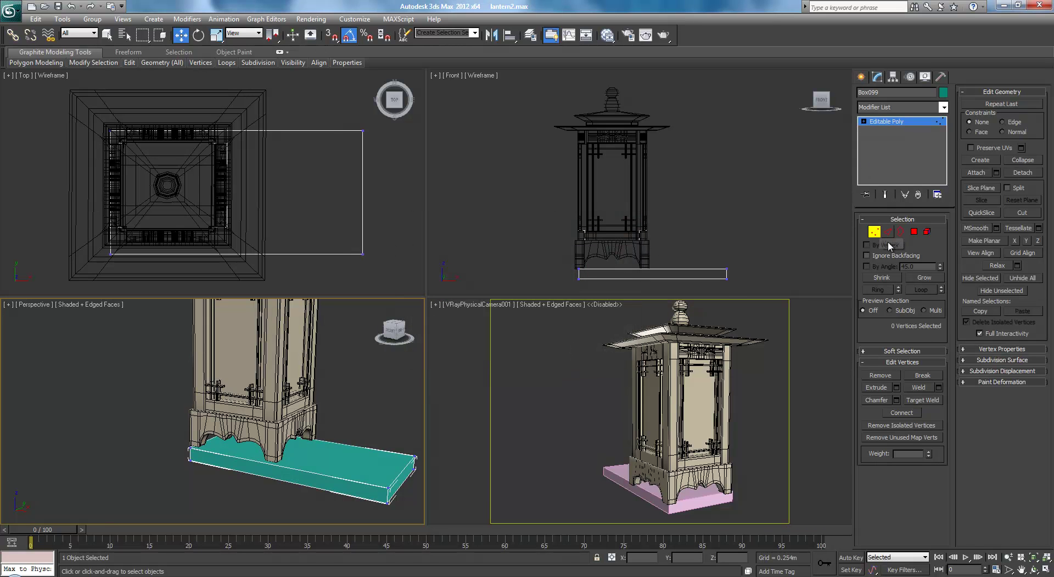
Move the vertices at the box's lantern-side short end outward along X to extend the surface past the lantern's base.
middle_click_drag(331, 428, 339, 394, "alt")
left_click_drag(75, 379, 195, 494)
left_click_drag(168, 437, 125, 440)
left_click(456, 345)
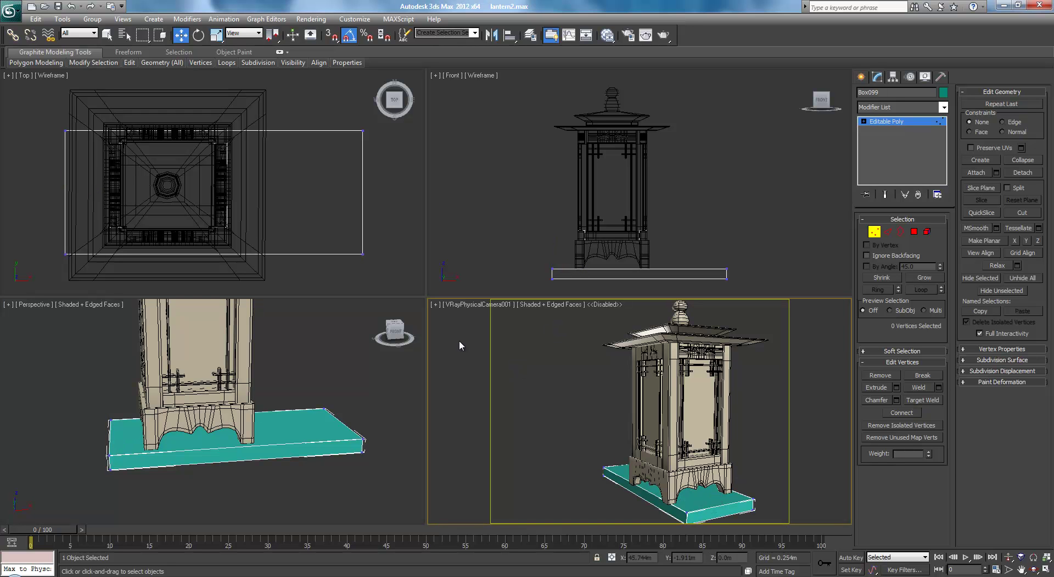
left_click(553, 307)
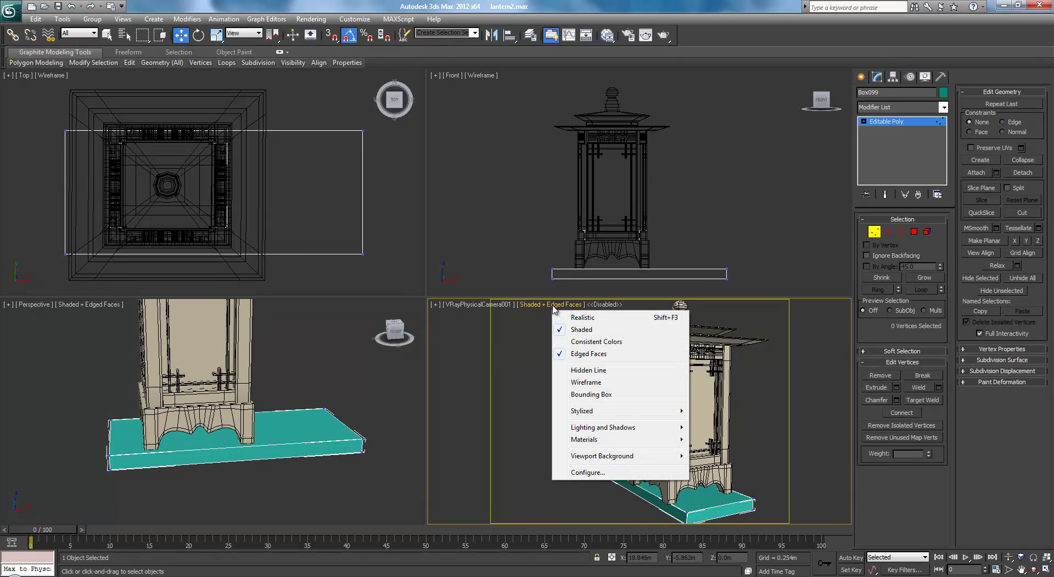
left_click(493, 306)
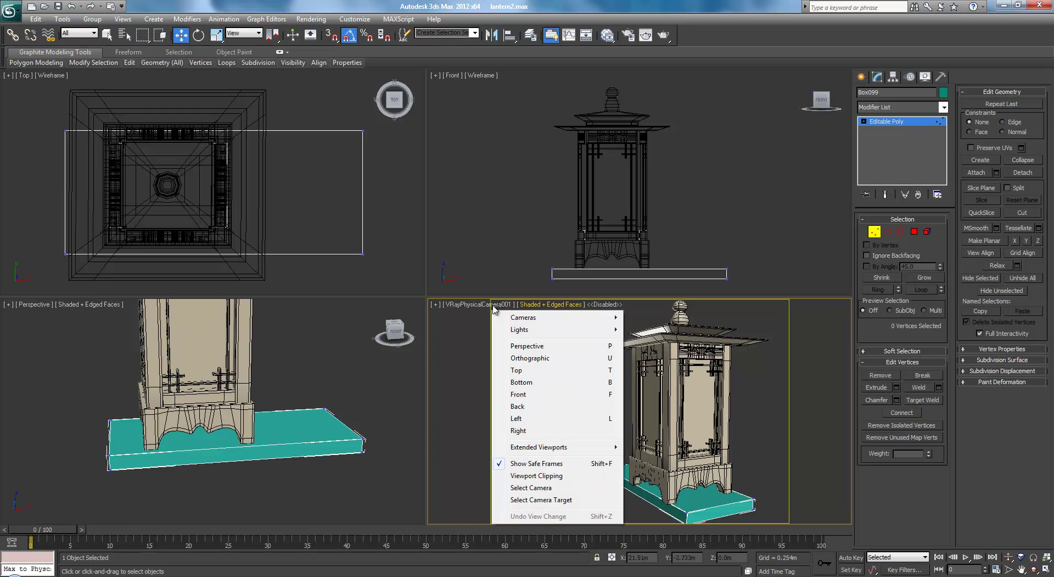
left_click(417, 381)
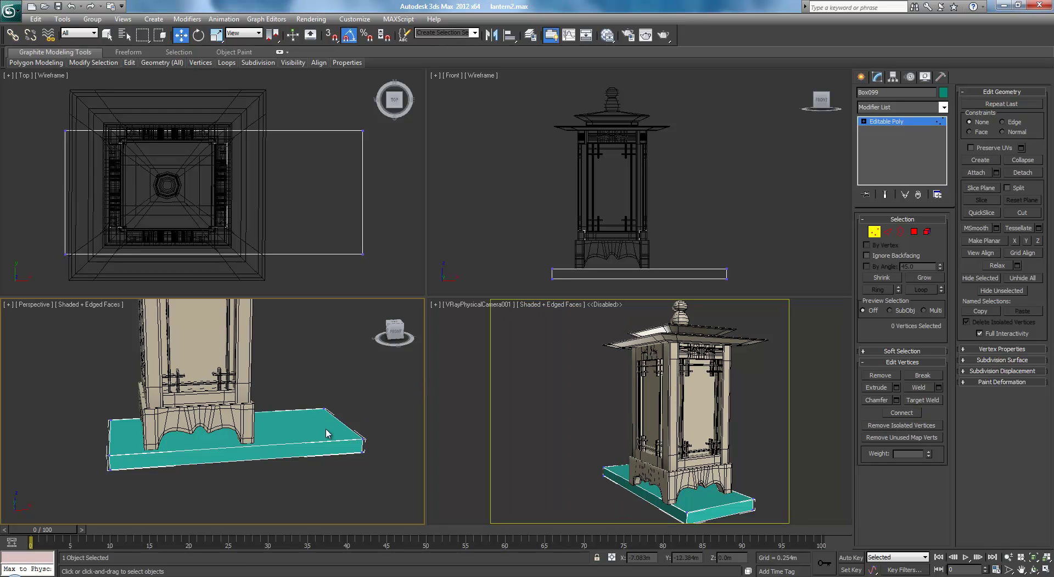
left_click(470, 368)
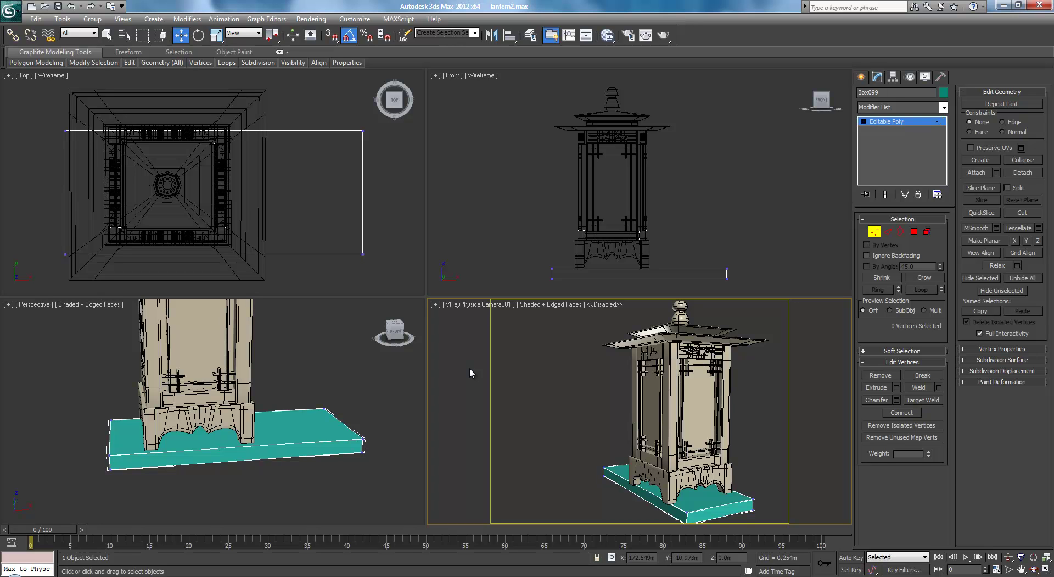
left_click(362, 390)
left_click(456, 355)
left_click_drag(320, 397, 334, 319)
right_click(442, 386)
right_click(318, 363)
key("ctrl+z")
left_click(477, 386)
right_click(385, 229)
right_click(383, 236)
left_click(410, 160)
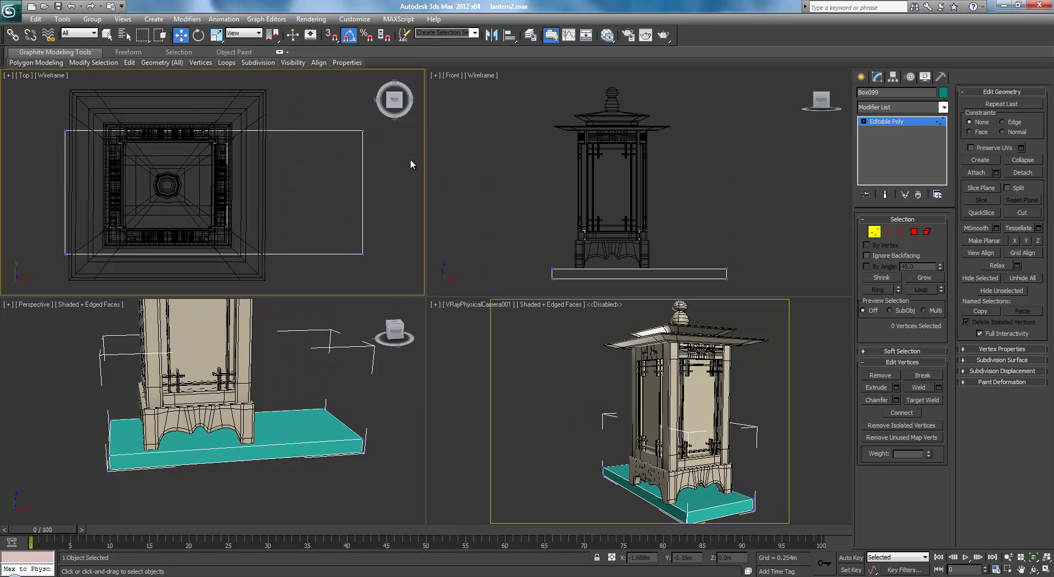
Re-enable the disabled VRay physical camera viewport.
left_click(470, 348)
right_click(469, 348)
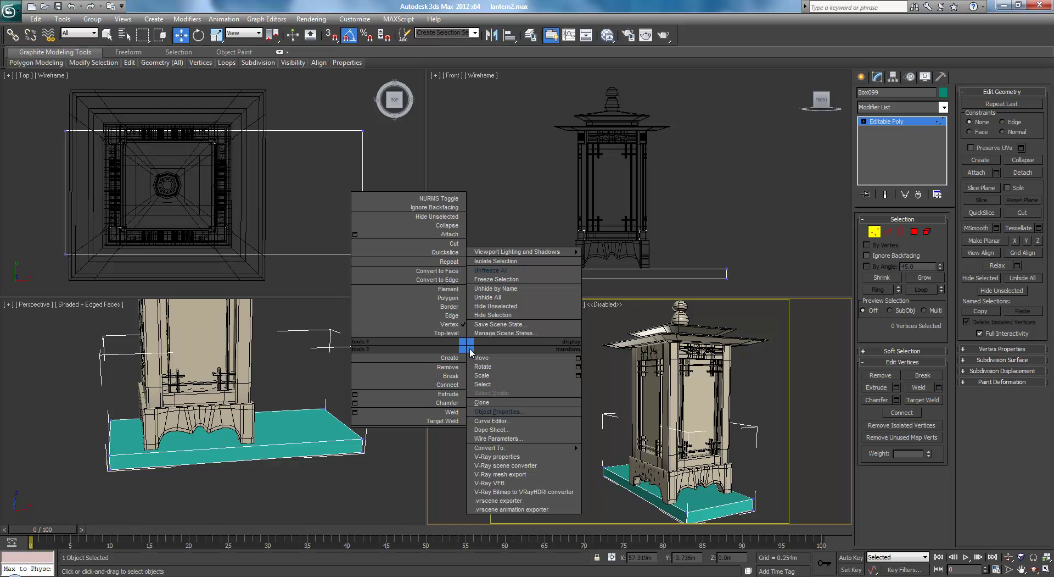
left_click(436, 500)
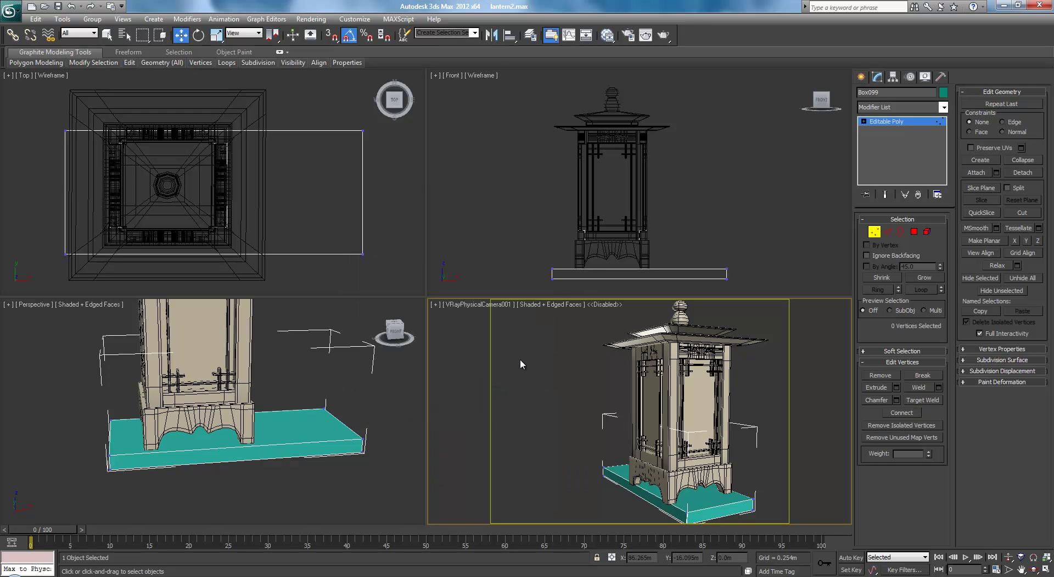
left_click(578, 308)
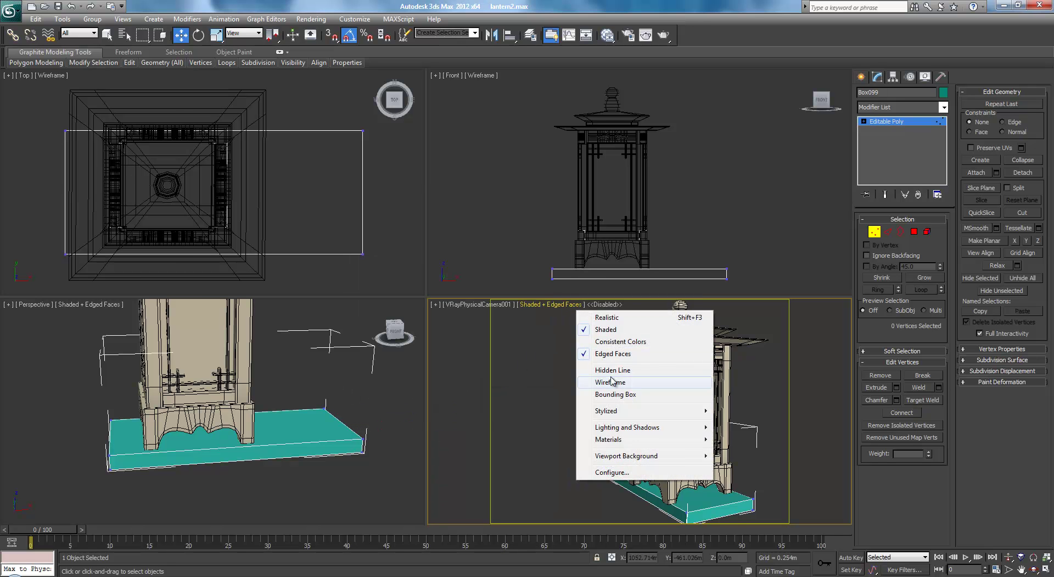
left_click(477, 305)
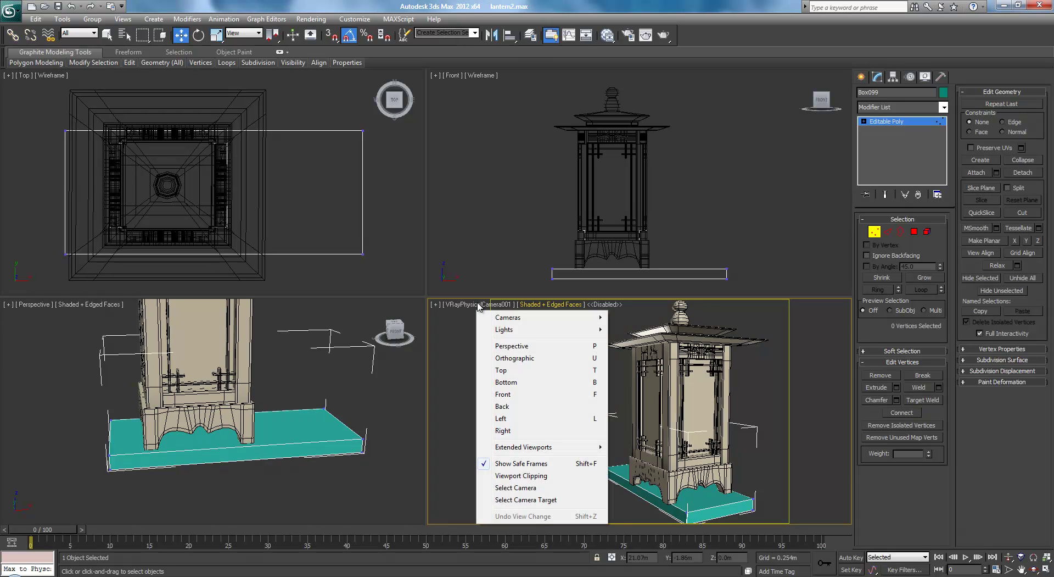
left_click(458, 357)
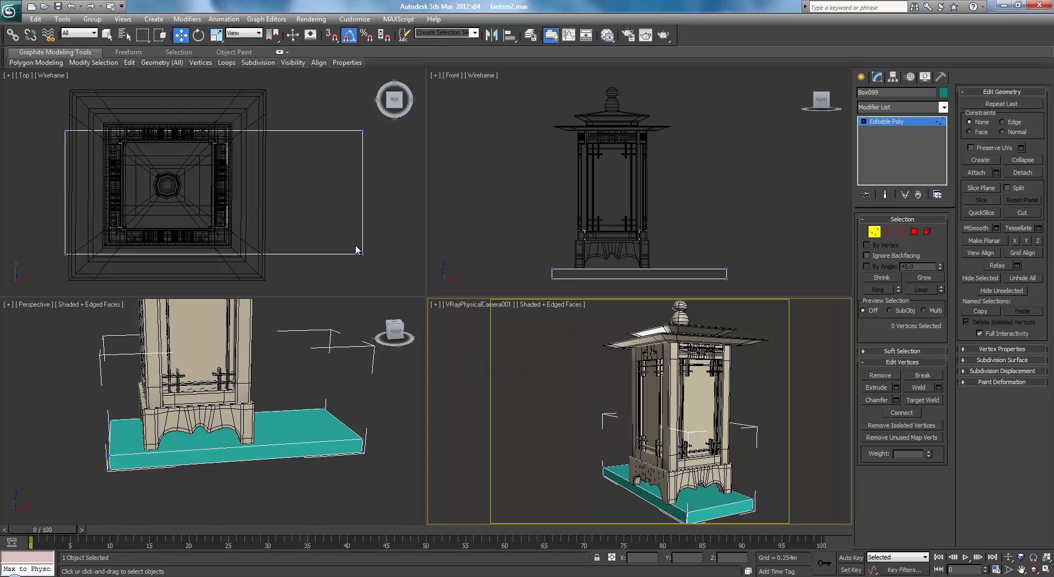
Unhide all hidden objects in the scene.
scroll(354, 228, "down", 8)
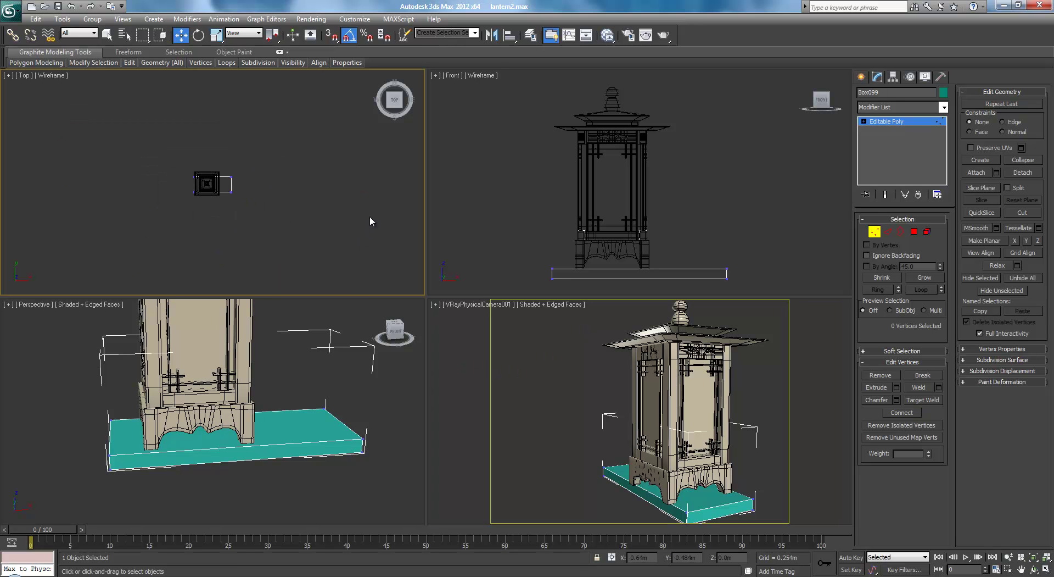
right_click(362, 226)
left_click(385, 143)
scroll(384, 143, "down", 1)
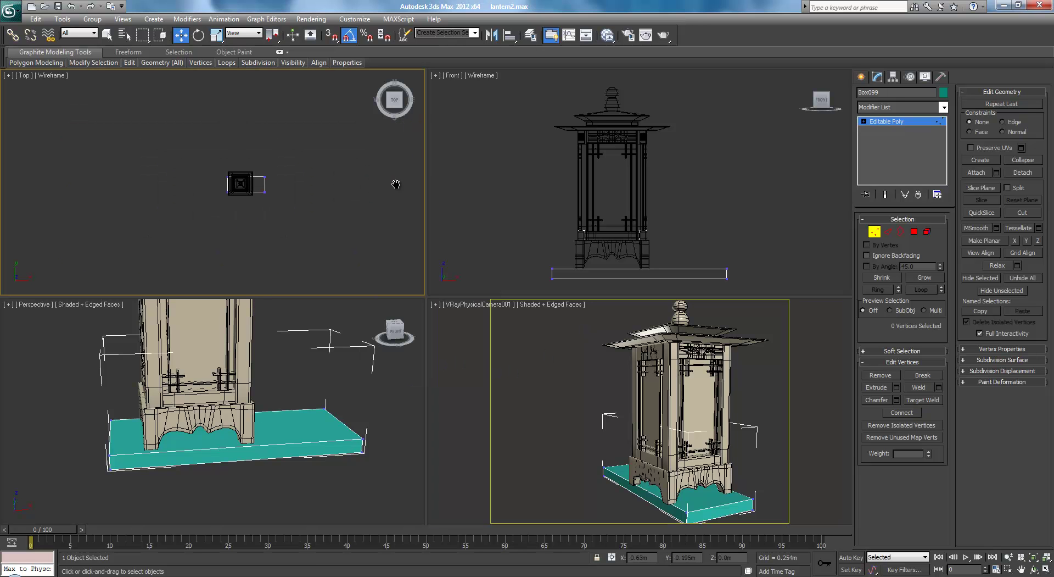
right_click(352, 185)
left_click(383, 136)
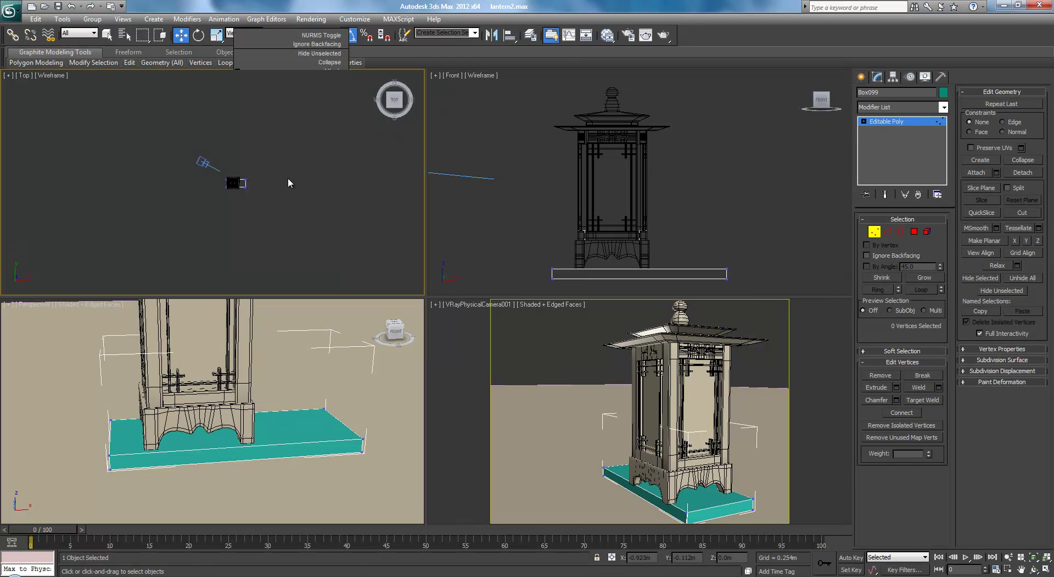
scroll(276, 222, "down", 2)
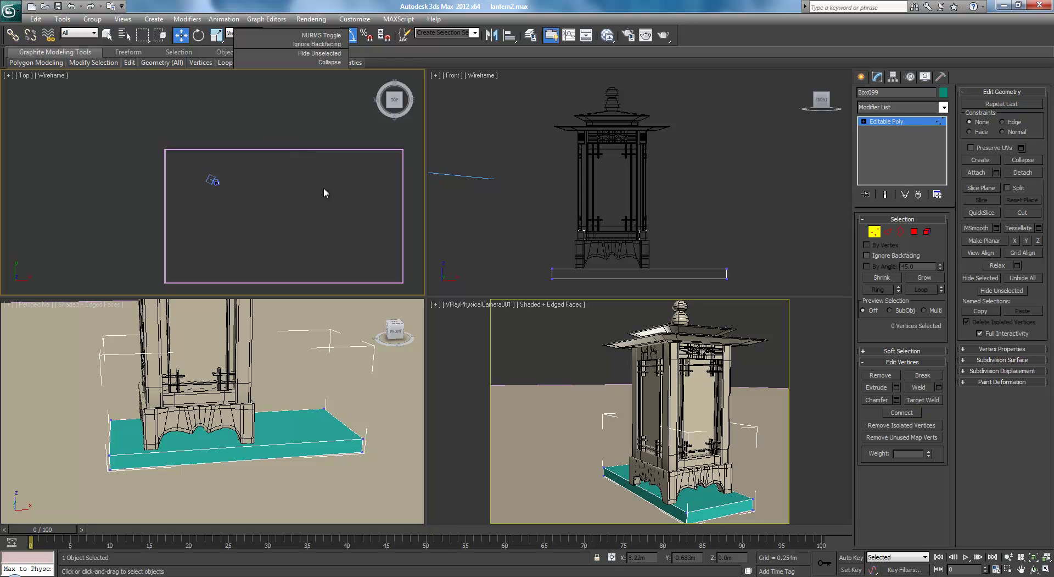
Leave the box's vertex level and delete the very large box surrounding the lantern and camera.
left_click(914, 124)
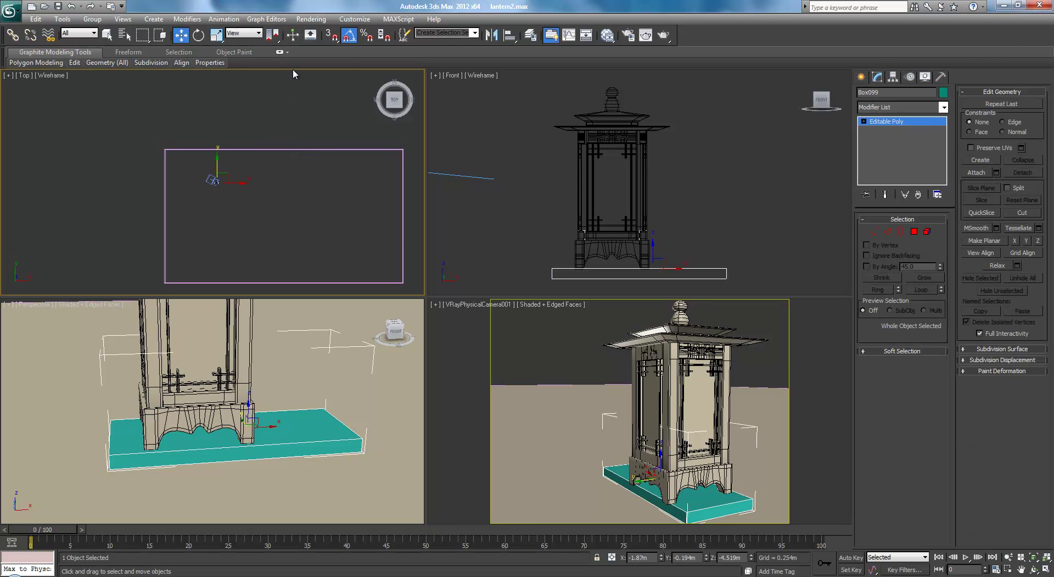
left_click_drag(294, 70, 341, 208)
key("Delete")
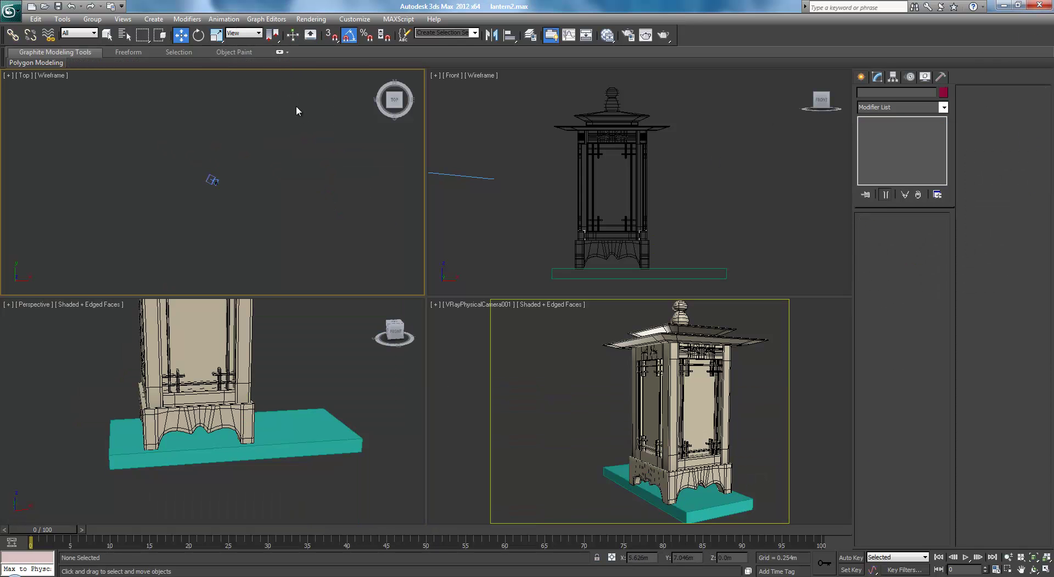
Hide the VRay physical camera together with its target through their object properties.
scroll(279, 200, "up", 11)
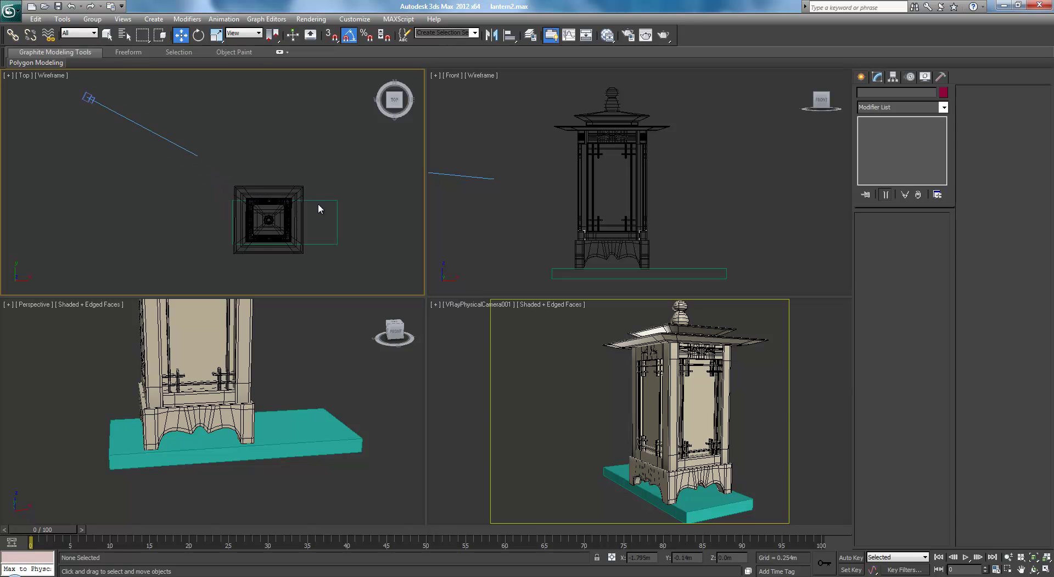
scroll(131, 158, "down", 1)
left_click_drag(216, 179, 217, 180)
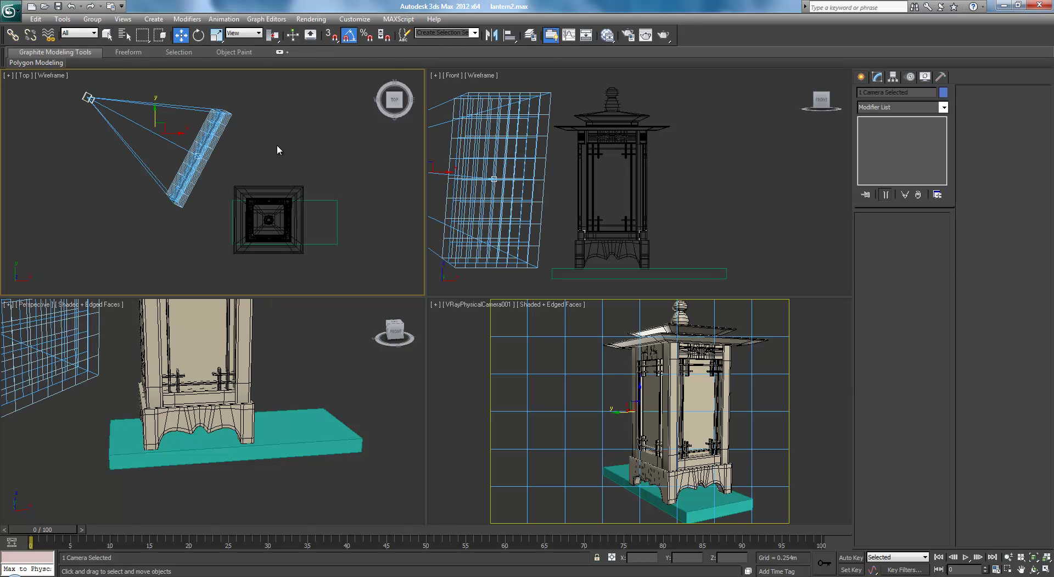
right_click(279, 141)
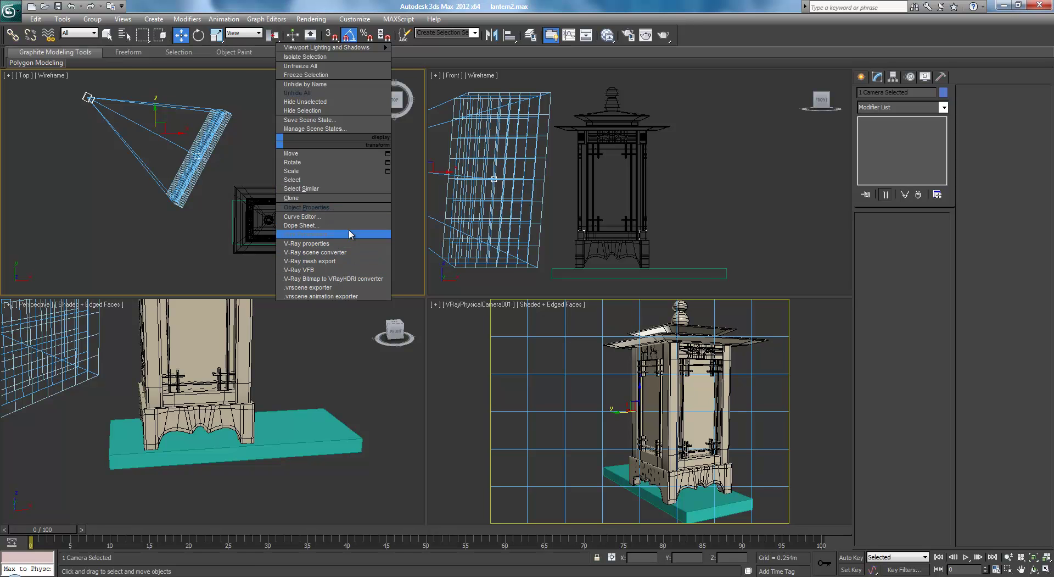
left_click(339, 207)
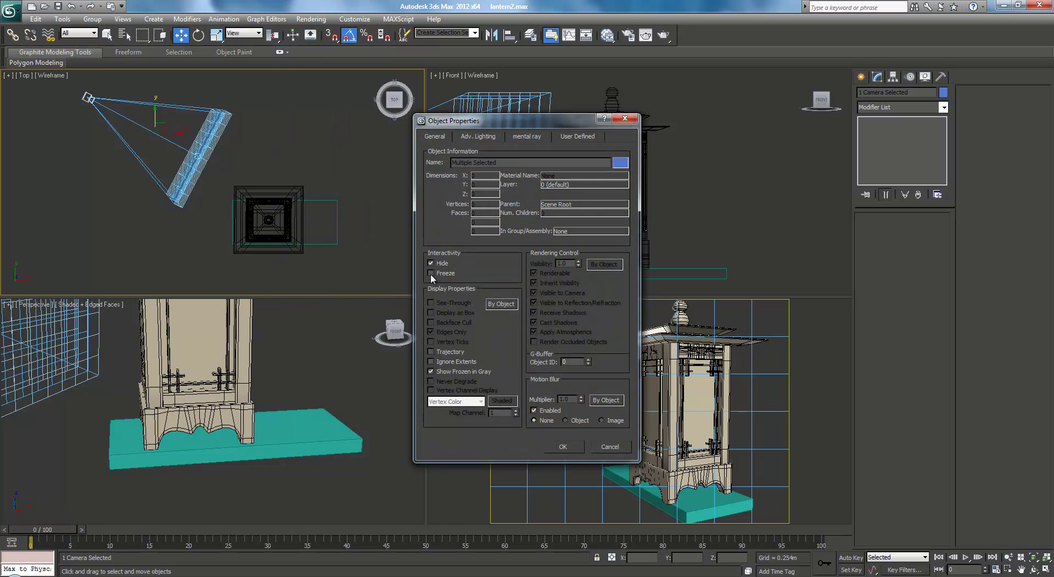
left_click(560, 447)
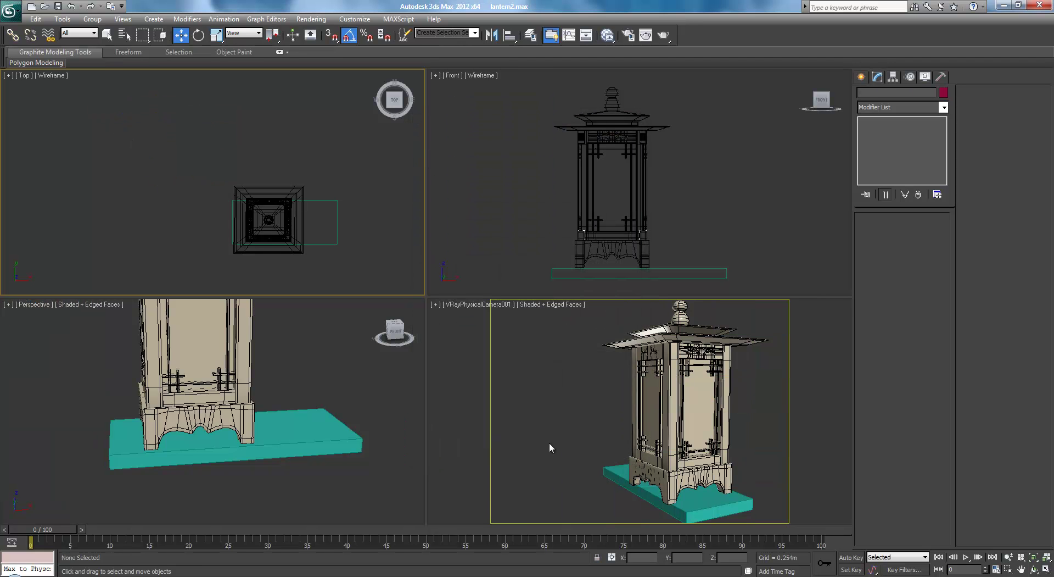
left_click(376, 423)
left_click(472, 379)
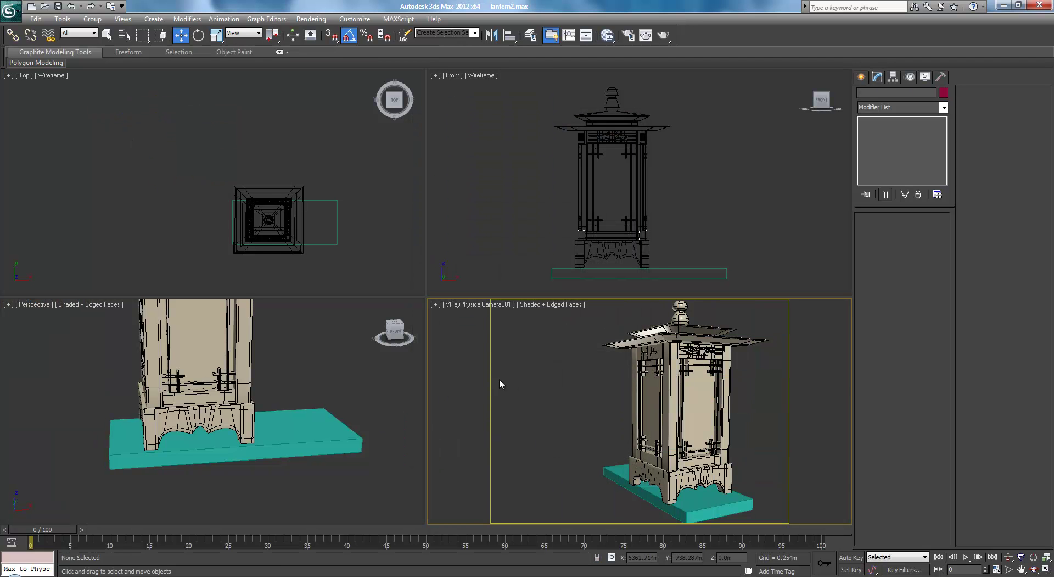
left_click(336, 369)
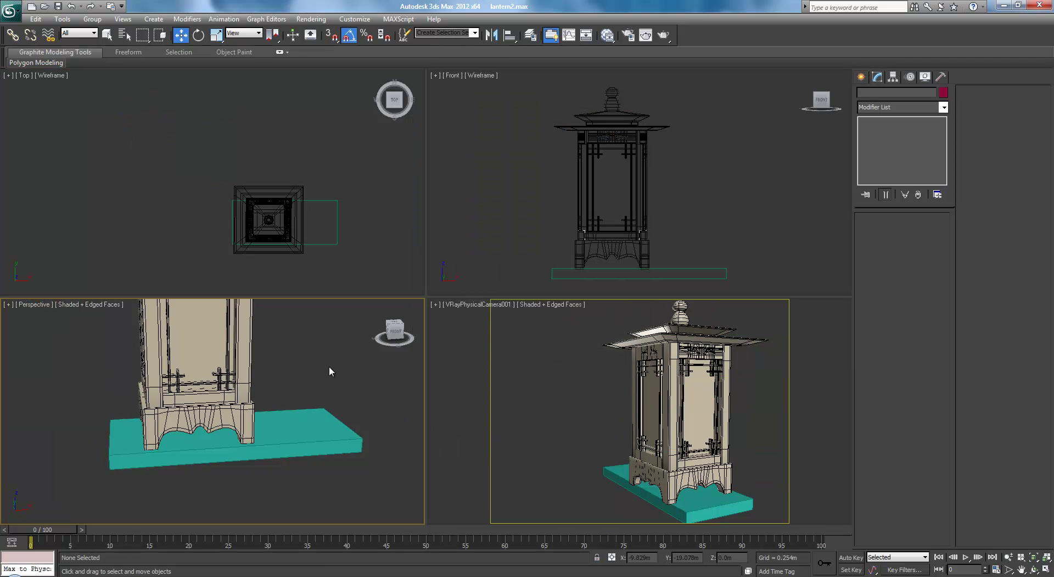
left_click(863, 79)
left_click(866, 96)
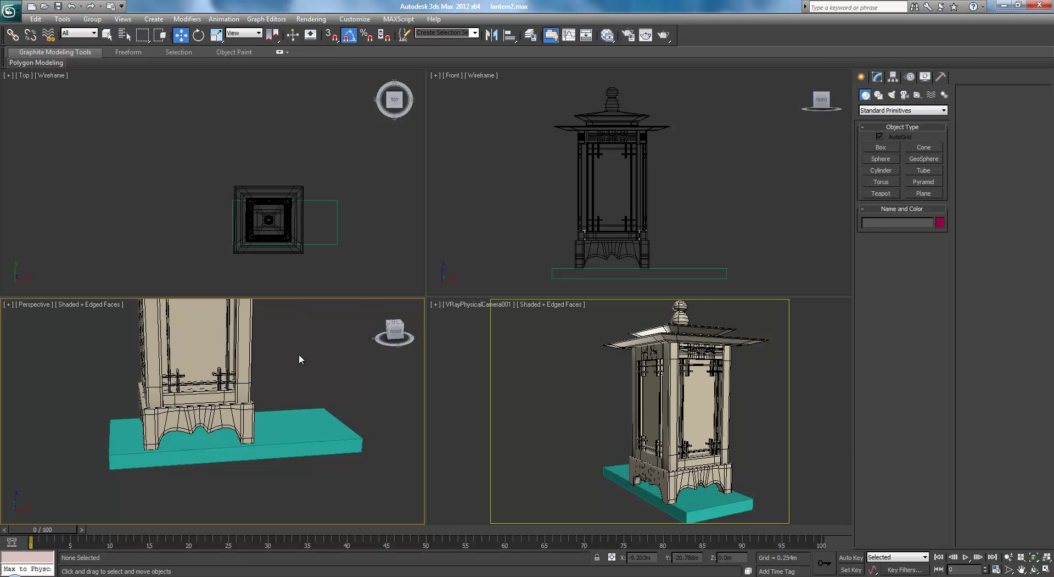
Extend the slab under the lantern by moving its four rear vertices outward along Y.
left_click(300, 425)
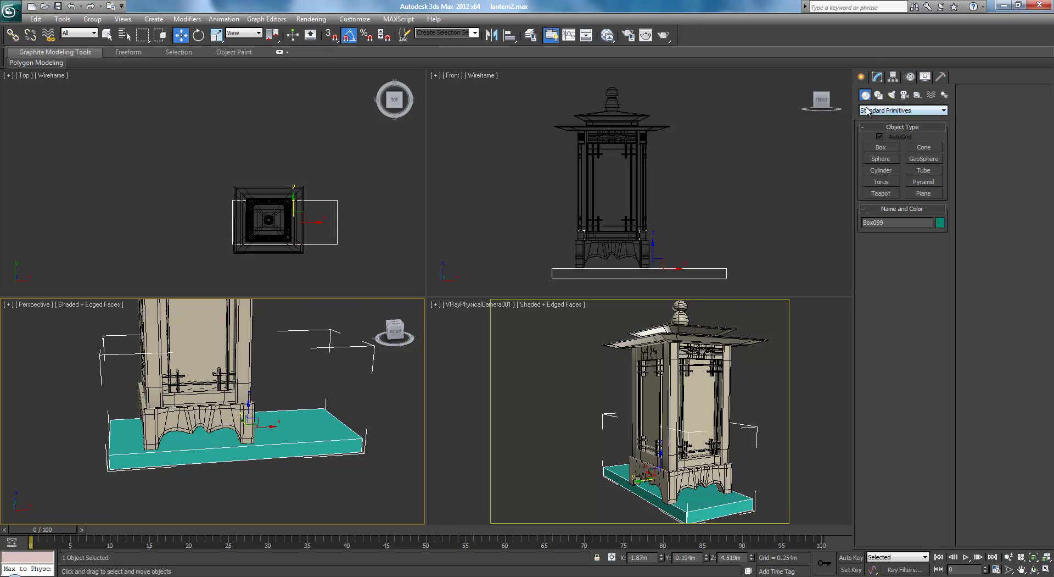
left_click(877, 78)
left_click(875, 232)
middle_click_drag(71, 409, 233, 397)
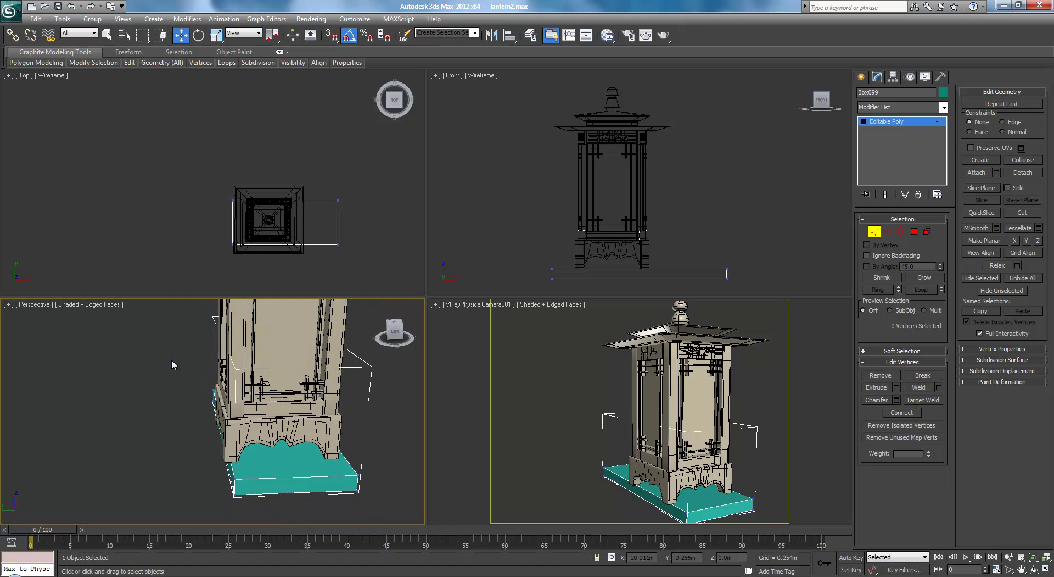
left_click_drag(244, 515, 244, 514)
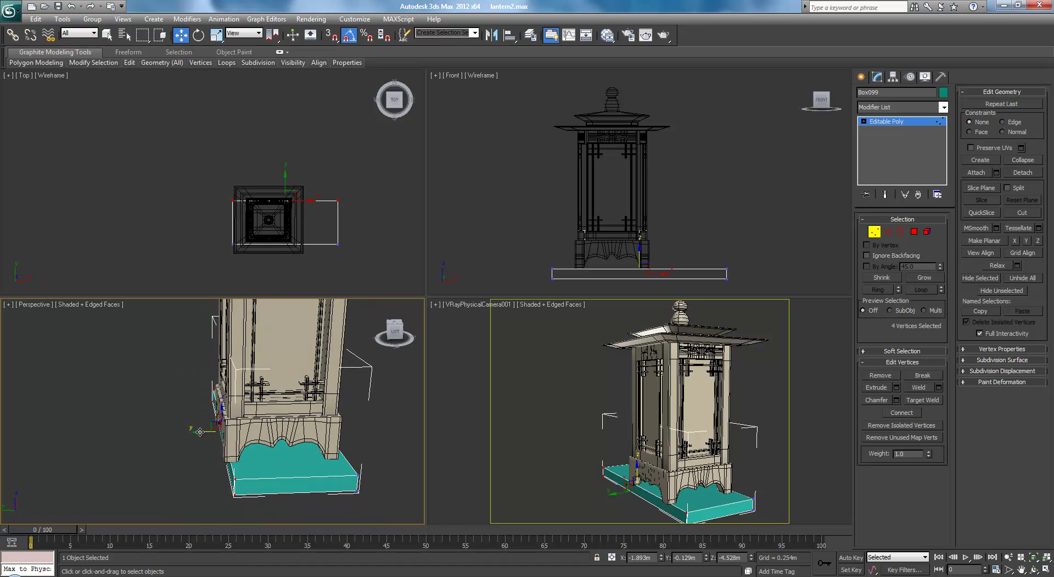
left_click_drag(200, 432, 132, 429)
Pull the slab's four +X end vertices inward along X, close to the lantern's side.
left_click_drag(365, 430, 366, 430)
middle_click_drag(215, 398, 256, 417, "alt")
middle_click_drag(334, 271, 345, 261)
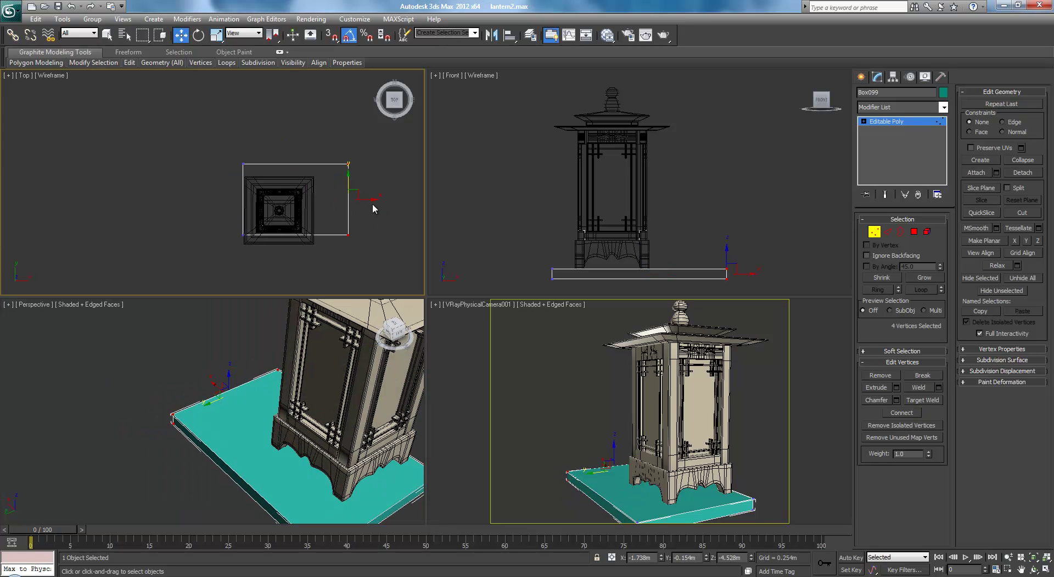
left_click_drag(371, 202, 336, 205)
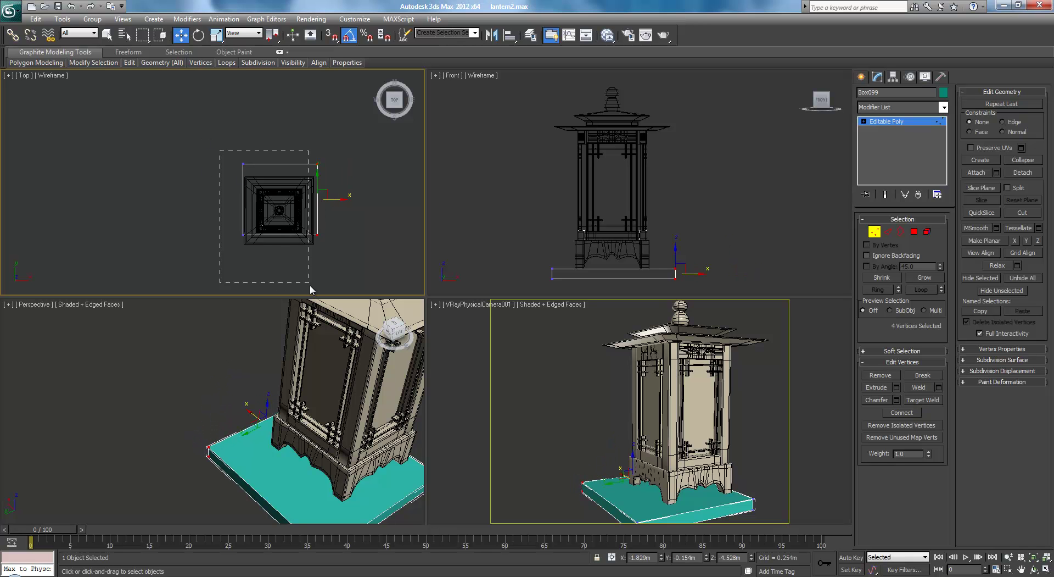
Select the slab's rear corner vertices and move that edge slightly back toward the lantern.
left_click_drag(311, 296, 312, 296)
left_click_drag(539, 463, 639, 535)
middle_click_drag(153, 402, 147, 362)
scroll(147, 362, "down", 1)
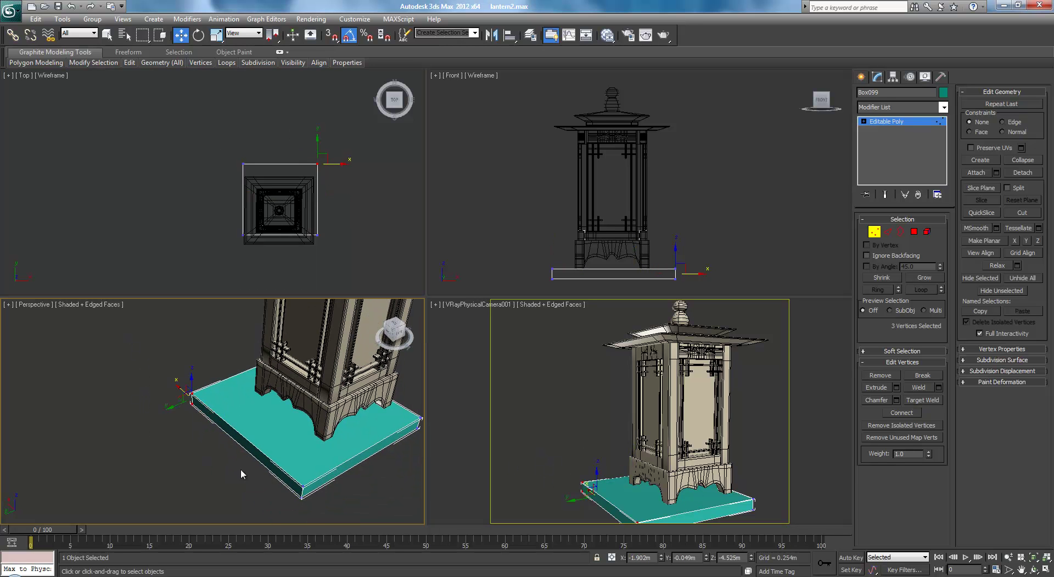
left_click_drag(265, 476, 337, 527, "ctrl")
mouse_move(224, 446)
left_mouse_down()
mouse_move(236, 441)
mouse_move(226, 438)
left_mouse_up()
Stretch the slab's -X end far beyond the lantern by moving its four end vertices along X.
left_click_drag(327, 501, 328, 502)
middle_click_drag(322, 434, 266, 412)
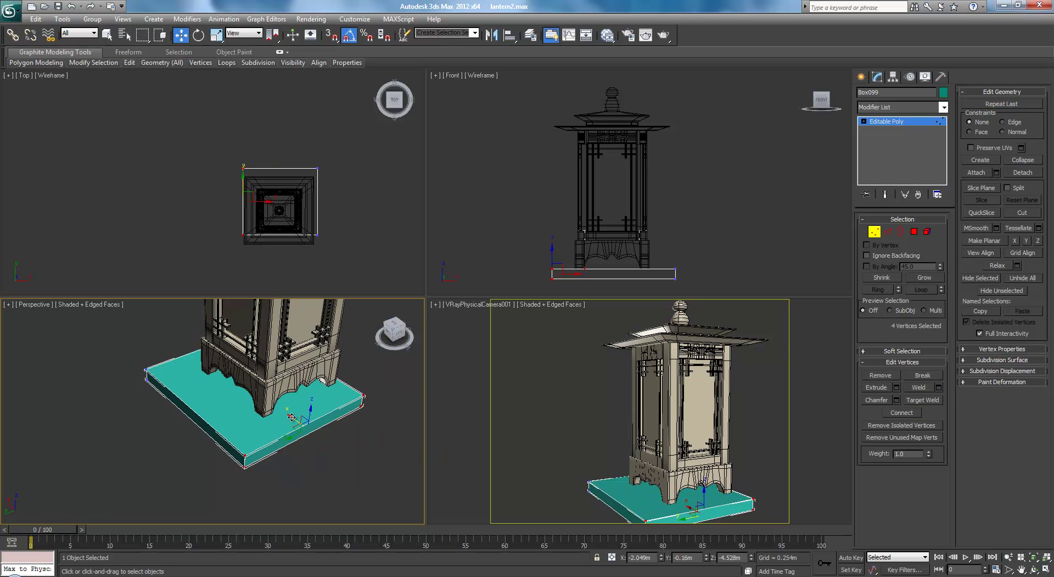
left_click_drag(292, 418, 365, 463)
scroll(365, 462, "down", 5)
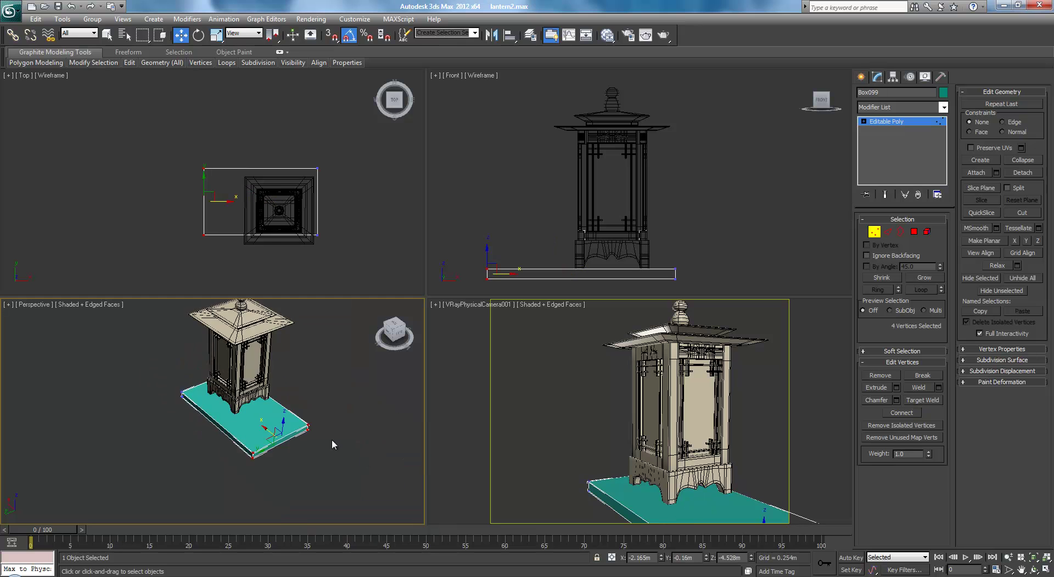
left_click_drag(246, 422, 299, 452)
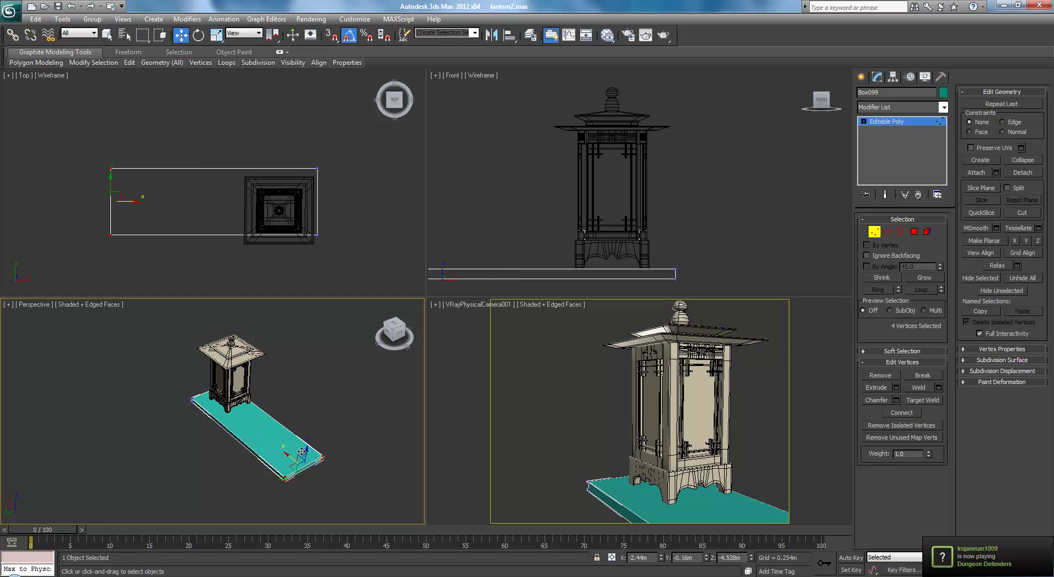
Widen the slab into a large tabletop by moving its front vertices far outward along Y, and clear the selection.
middle_click_drag(305, 452, 351, 386, "alt")
left_click_drag(366, 384, 317, 501)
left_click_drag(314, 436, 413, 441)
middle_click_drag(413, 441, 331, 436)
left_click(296, 374)
middle_click_drag(285, 389, 356, 401)
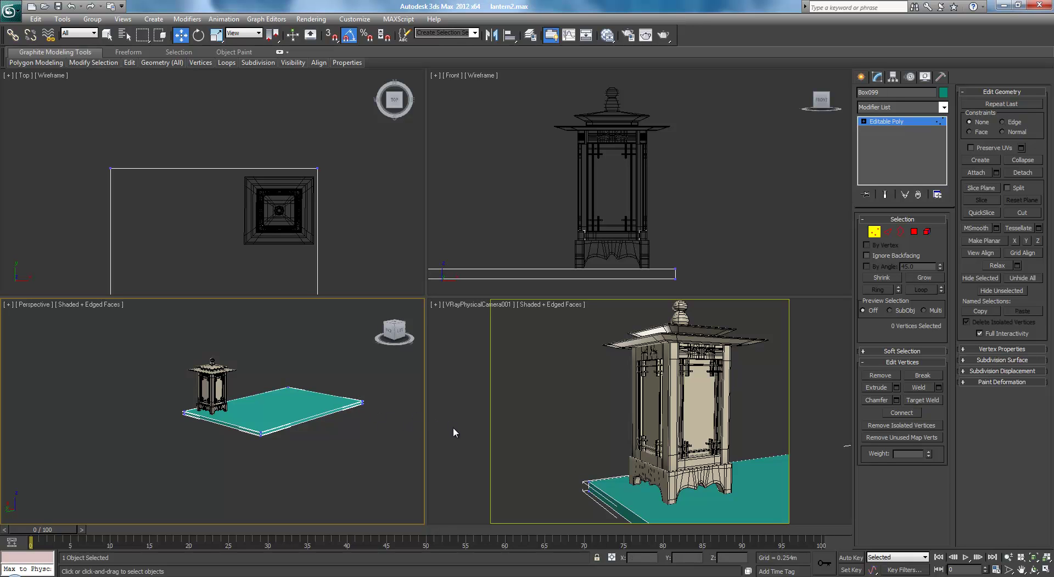
Orbit and dolly the VRay physical camera to reframe the lantern standing on the enlarged tabletop.
left_click(574, 364)
left_click(1034, 568)
left_click_drag(668, 437, 659, 383)
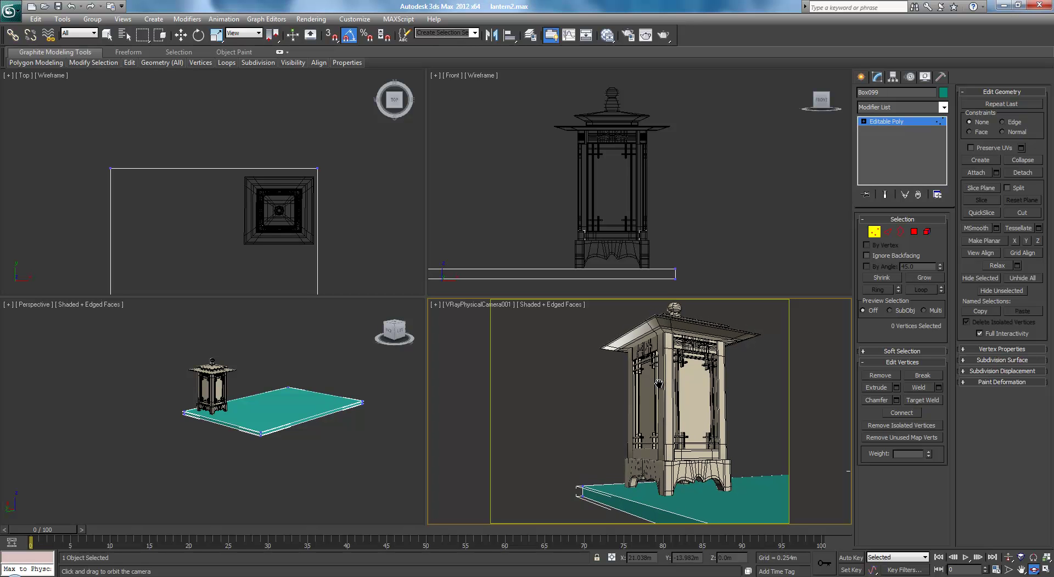
left_click_drag(660, 384, 654, 427)
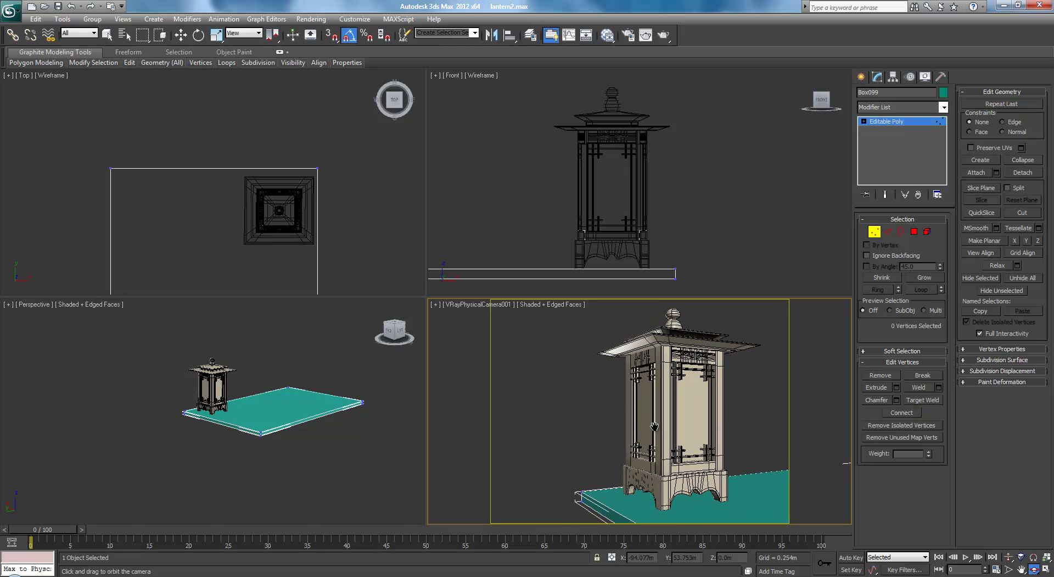
left_click(1010, 558)
left_click_drag(758, 466, 758, 461)
middle_click_drag(757, 461, 733, 444)
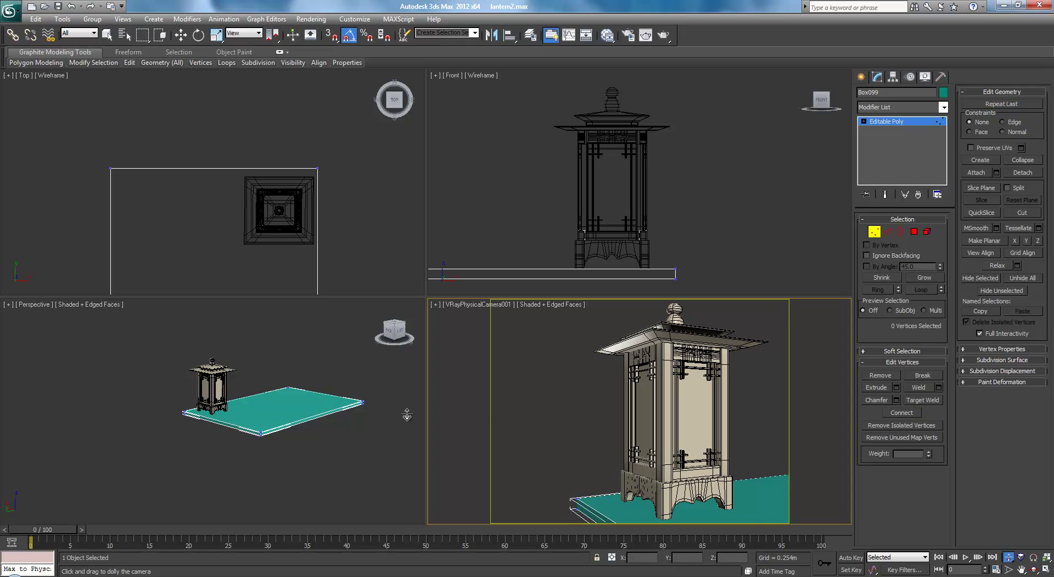
right_click(407, 415)
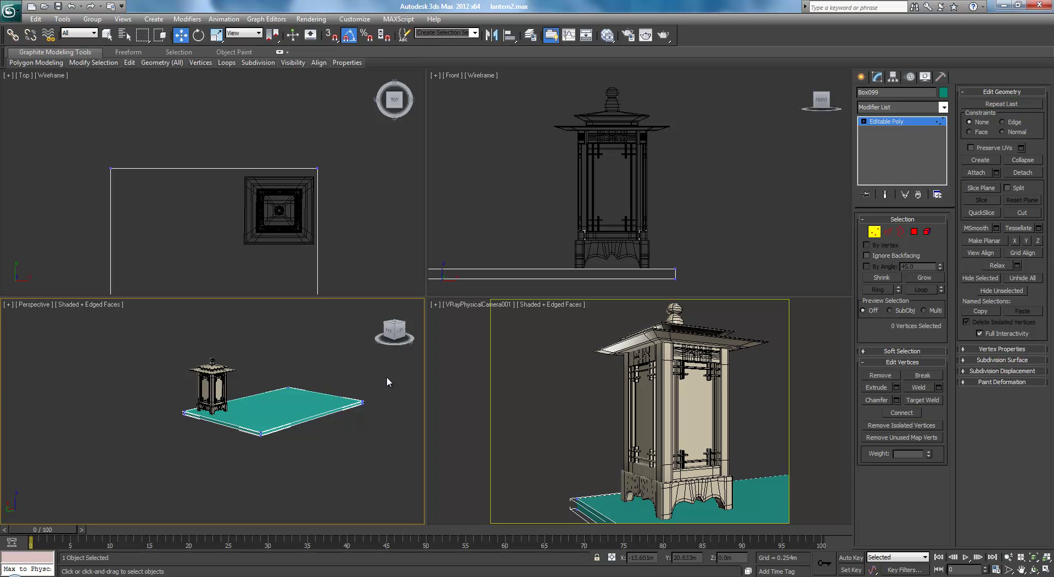
Examine the enlarged slab around the lantern and compare it with the lantern reference photo.
scroll(381, 418, "down", 3)
scroll(352, 412, "up", 5)
key("z")
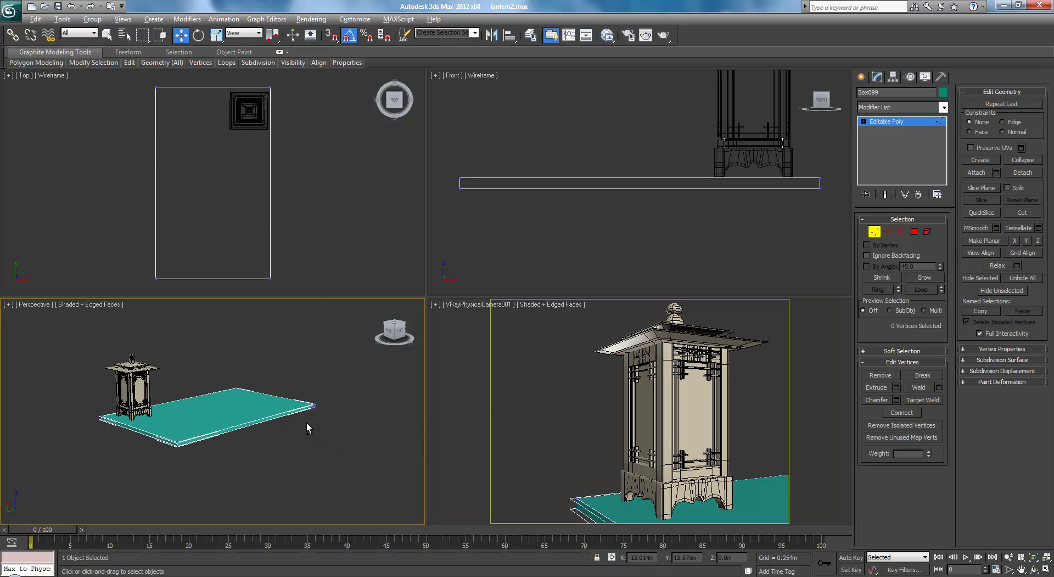
middle_click_drag(306, 423, 275, 418, "alt")
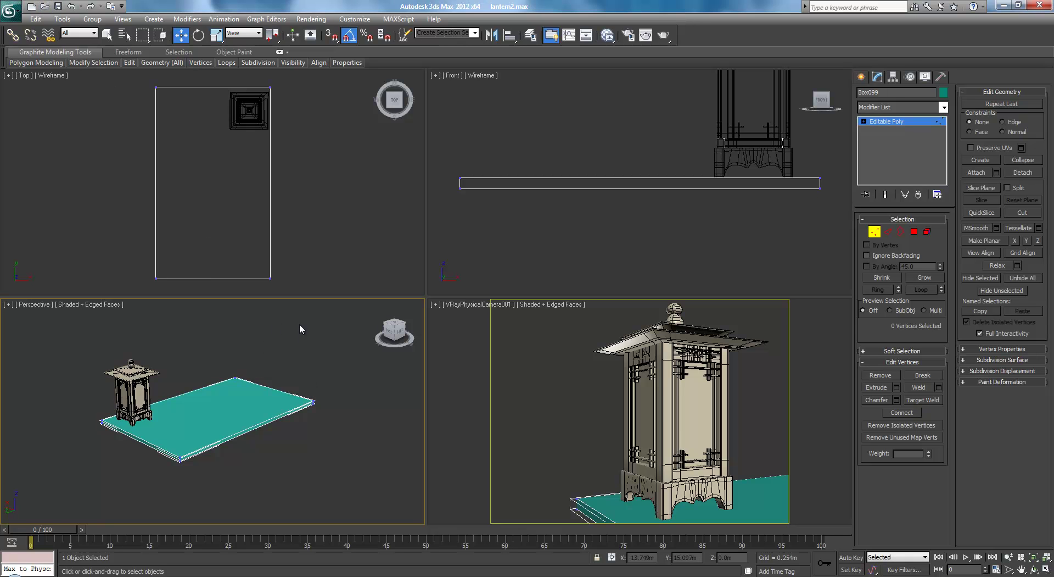
scroll(304, 360, "down", 4)
scroll(308, 359, "up", 4)
middle_click_drag(315, 446, 340, 442)
scroll(407, 416, "up", 3)
left_click(914, 231)
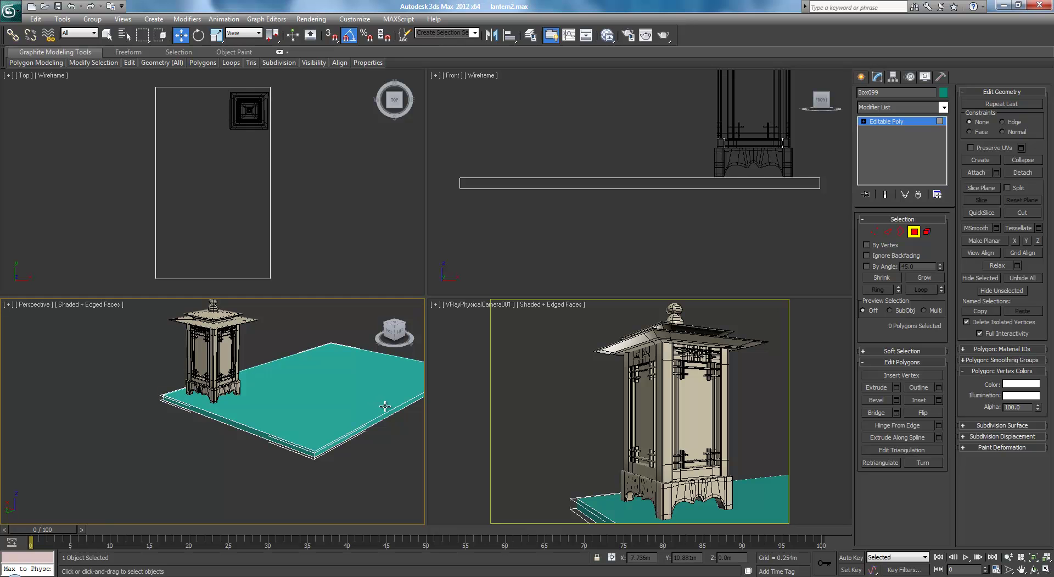
left_click_drag(1053, 181, 475, 182)
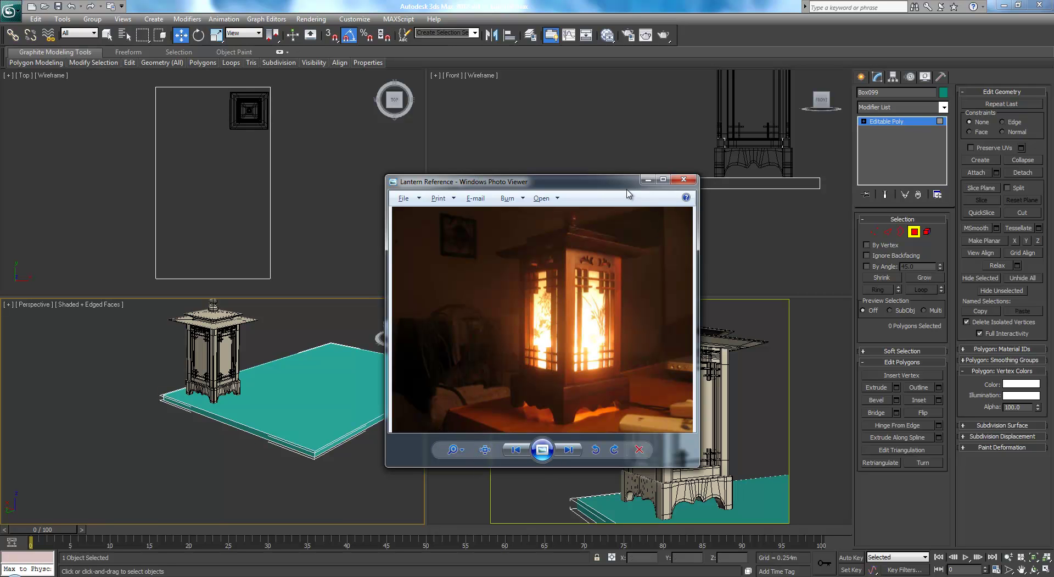
left_click_drag(625, 184, 1053, 204)
Select the slab's underside polygon and move it down along Z to turn the slab into a deep block.
scroll(341, 406, "down", 3)
middle_click_drag(347, 396, 348, 357, "alt")
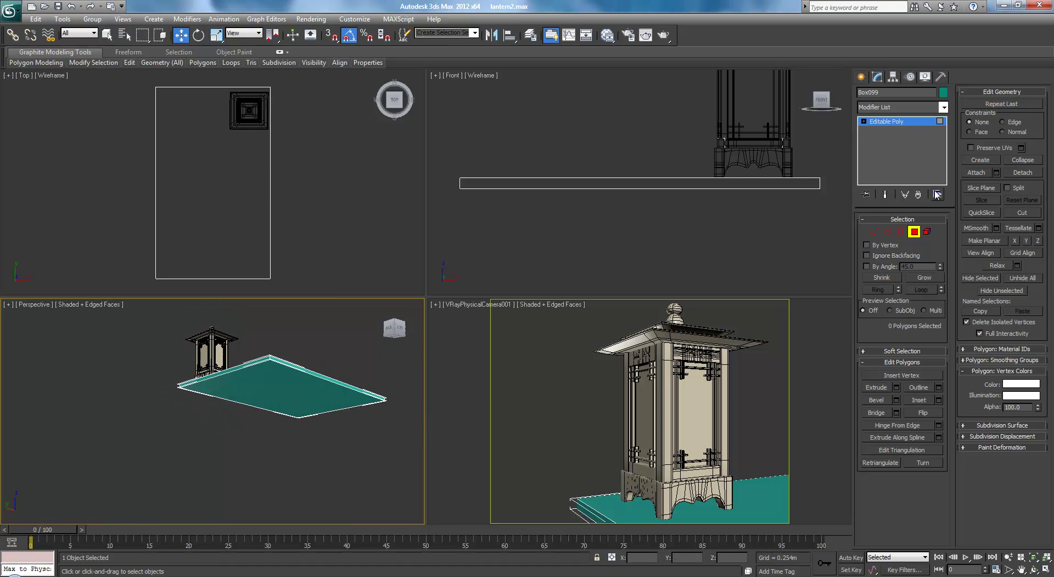
left_click(914, 231)
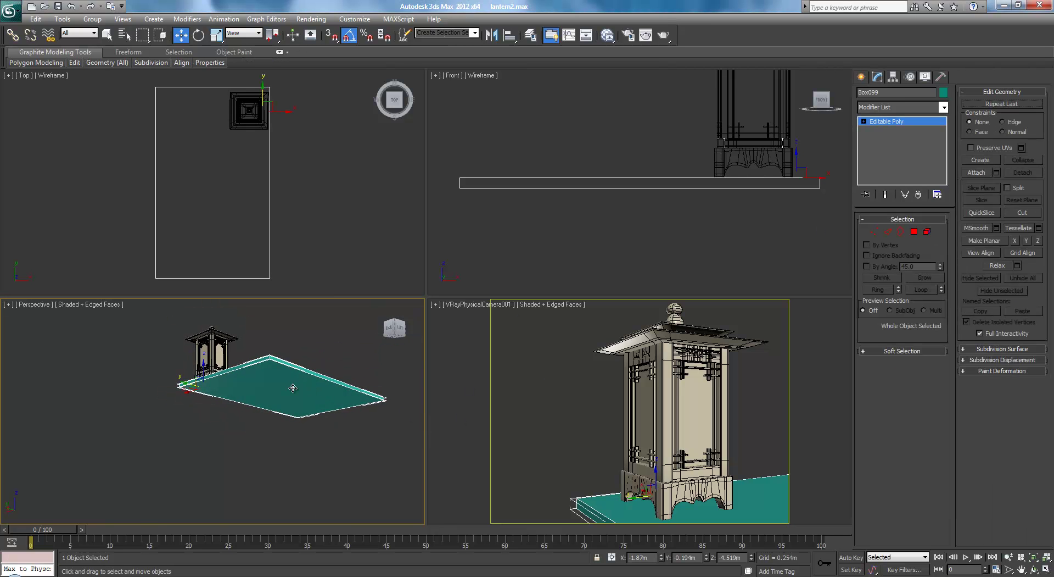
left_click(914, 231)
left_click(275, 384)
left_click_drag(285, 379, 275, 445)
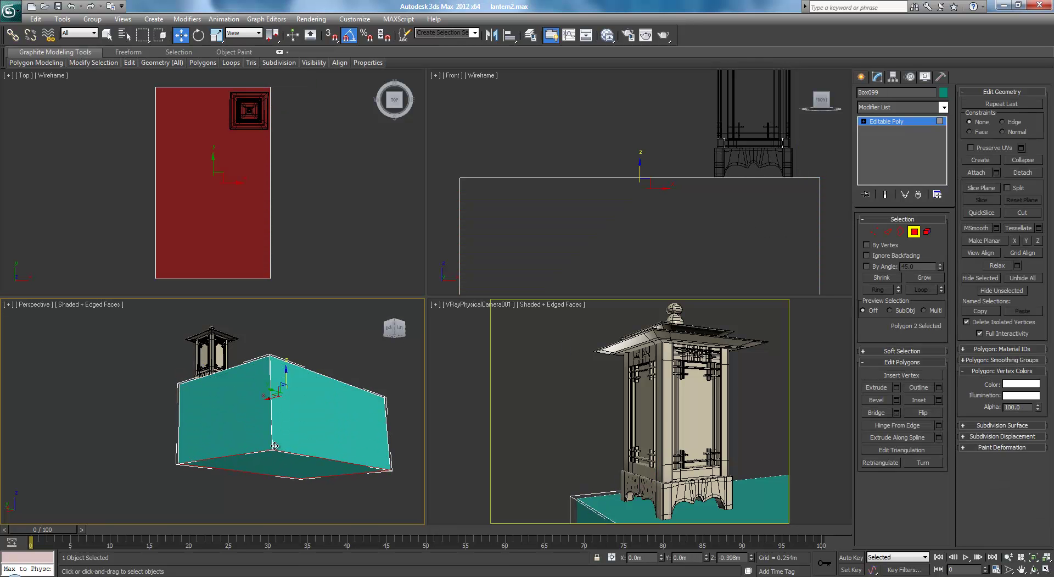
mouse_move(308, 413)
middle_mouse_down("alt")
mouse_move(308, 376)
mouse_move(309, 394)
mouse_move(326, 361)
mouse_move(312, 399)
mouse_move(346, 394)
mouse_move(302, 401)
middle_mouse_up("alt")
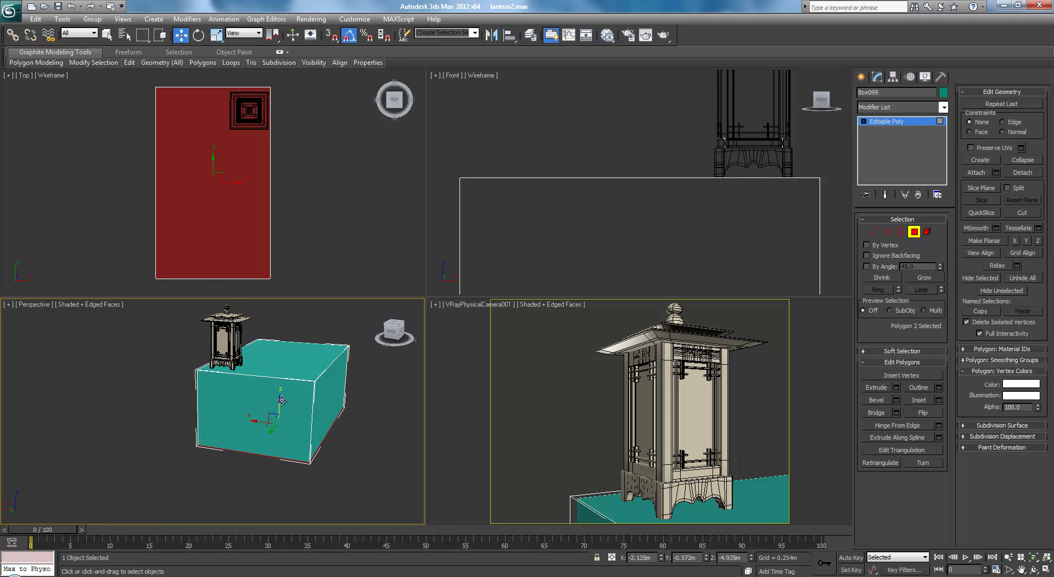
Lower the block's bottom polygon further, to about Z -5.217 m.
left_click_drag(280, 400, 282, 439)
middle_click_drag(282, 439, 349, 351, "alt")
left_click_drag(281, 445, 276, 452)
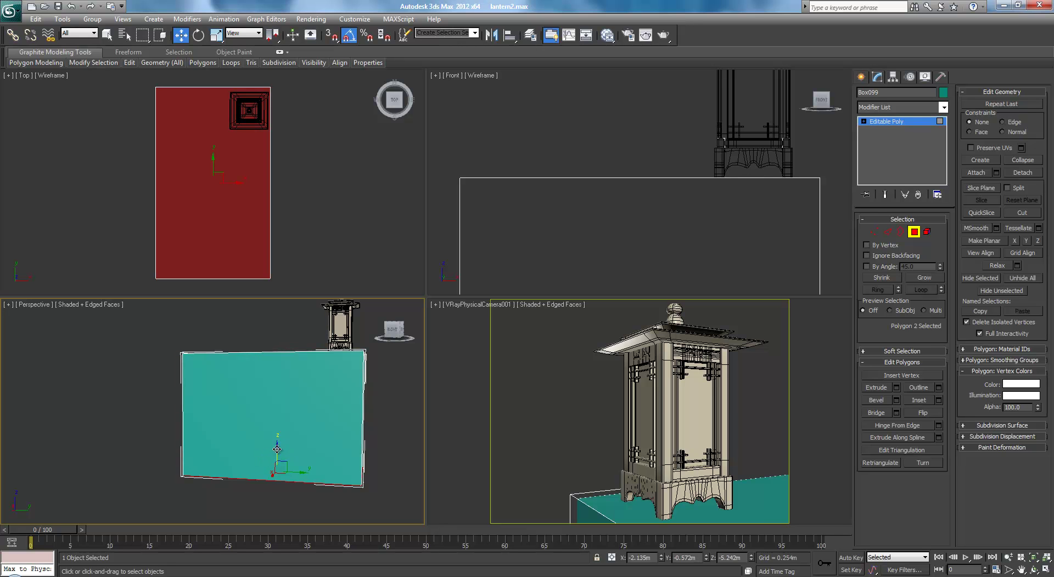
left_click_drag(276, 448, 277, 447)
middle_click_drag(276, 447, 173, 424, "alt")
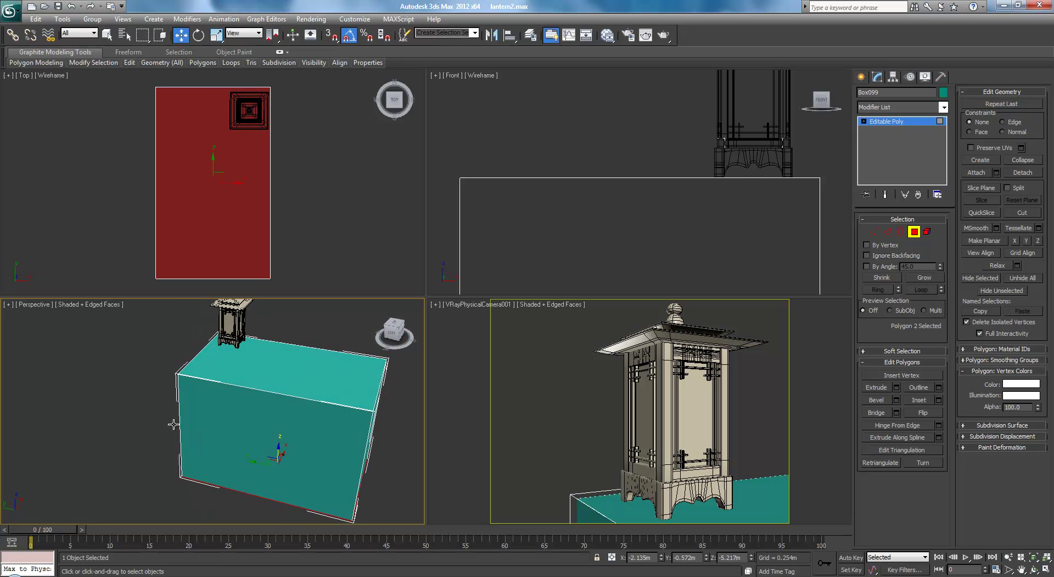
Select the block's top polygon and bevel it slightly upward.
left_click(914, 233)
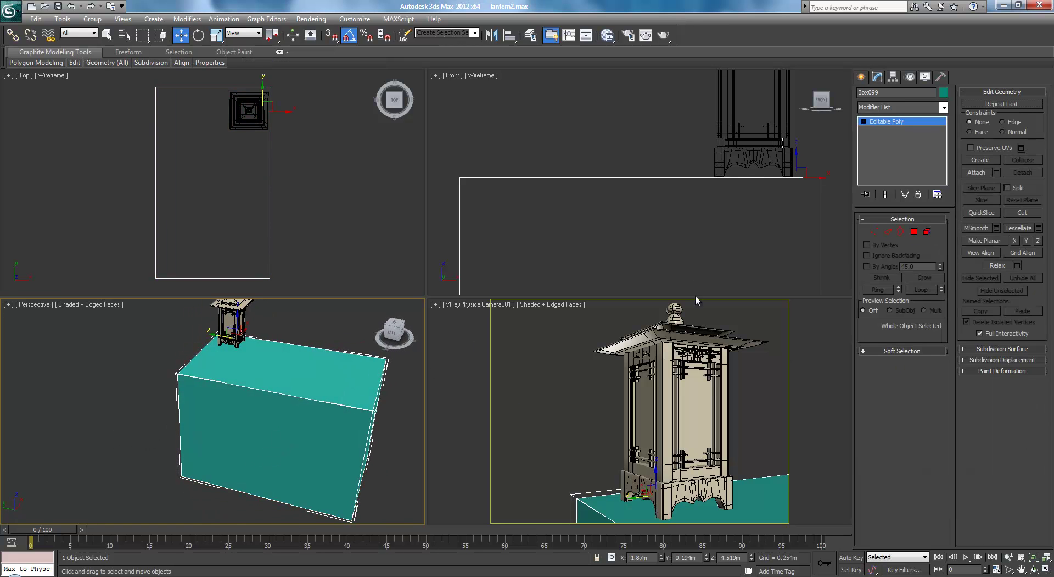
left_click(914, 232)
left_click(336, 388)
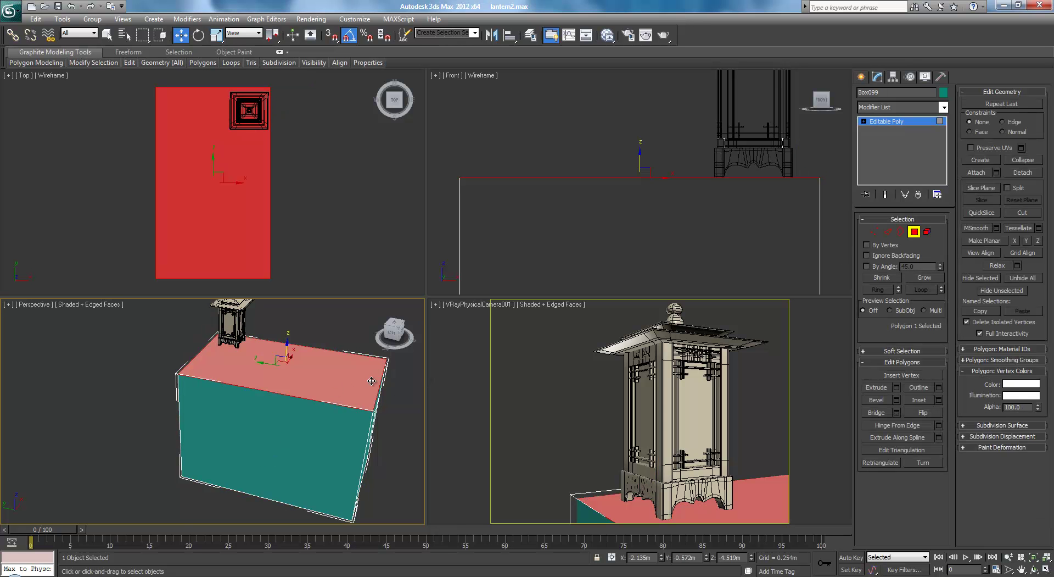
scroll(371, 380, "up", 3)
middle_click_drag(373, 378, 122, 398)
scroll(295, 367, "up", 2)
middle_click_drag(295, 367, 181, 449)
left_click(876, 400)
left_click_drag(263, 398, 261, 398)
middle_click_drag(316, 392, 360, 390)
key("j")
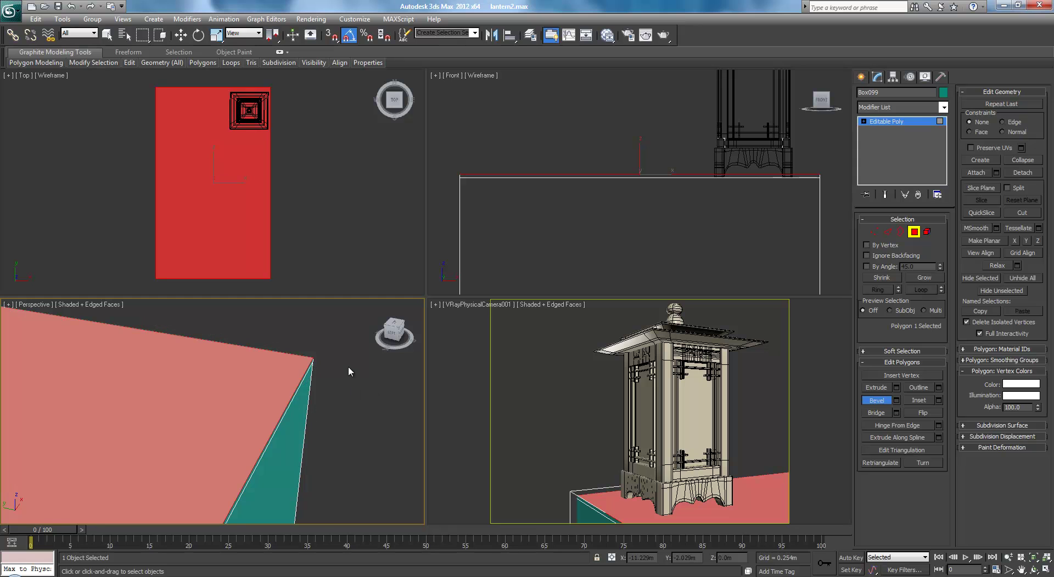
Lower the four vertices of the beveled top along the vertical axis to about Z -4.516 m.
middle_click_drag(663, 239, 666, 280)
scroll(667, 280, "up", 2)
middle_click_drag(718, 240, 661, 227)
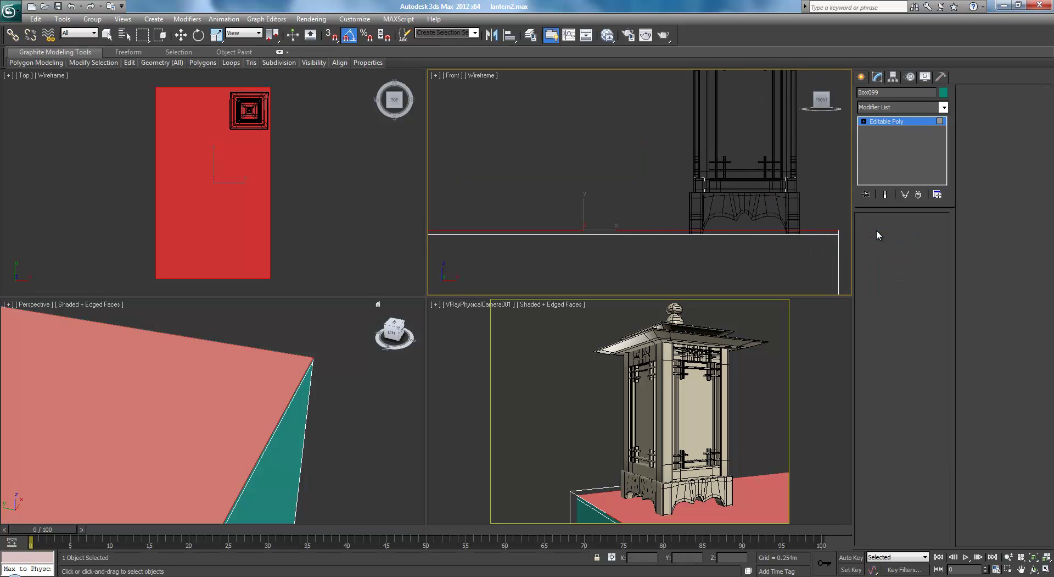
key("1")
key("w")
middle_click_drag(601, 221, 639, 227)
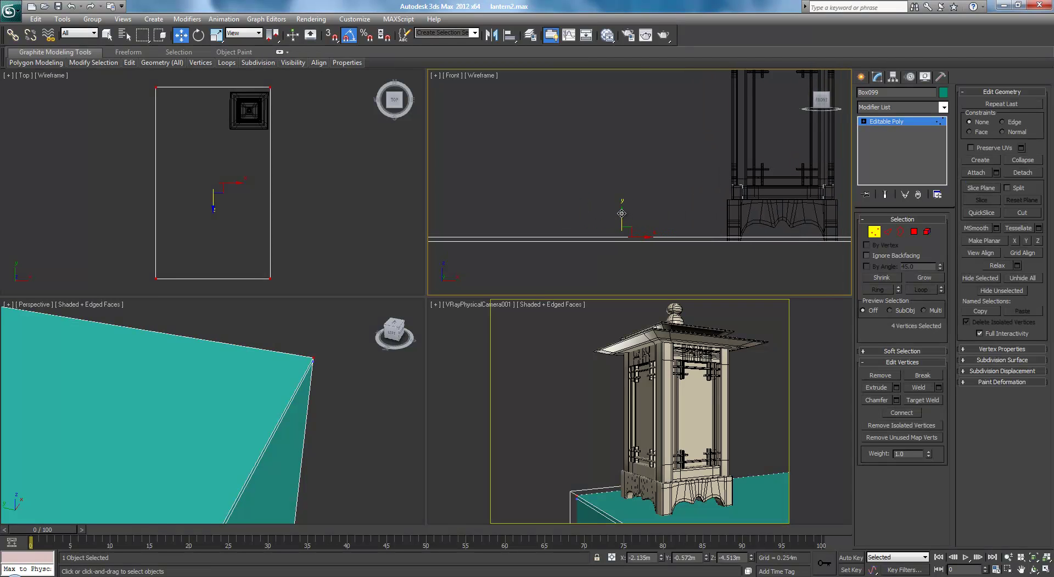
left_click_drag(621, 214, 622, 215)
Scale the four top vertices slightly inward to form a narrow sloped rim around the tabletop.
middle_click_drag(338, 396, 364, 394)
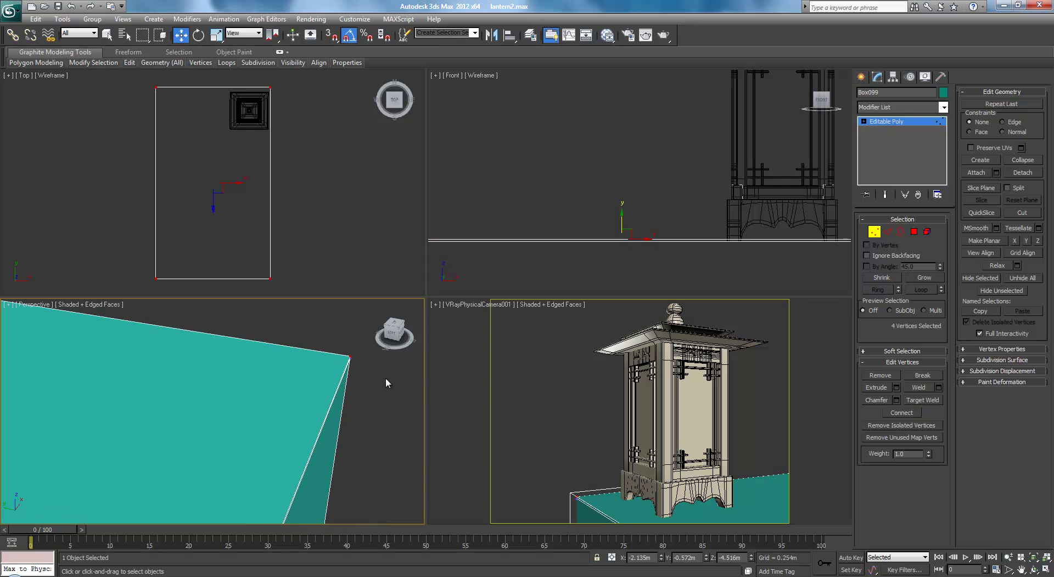
middle_click_drag(264, 257, 316, 286)
key("r")
left_click_drag(265, 209, 272, 256)
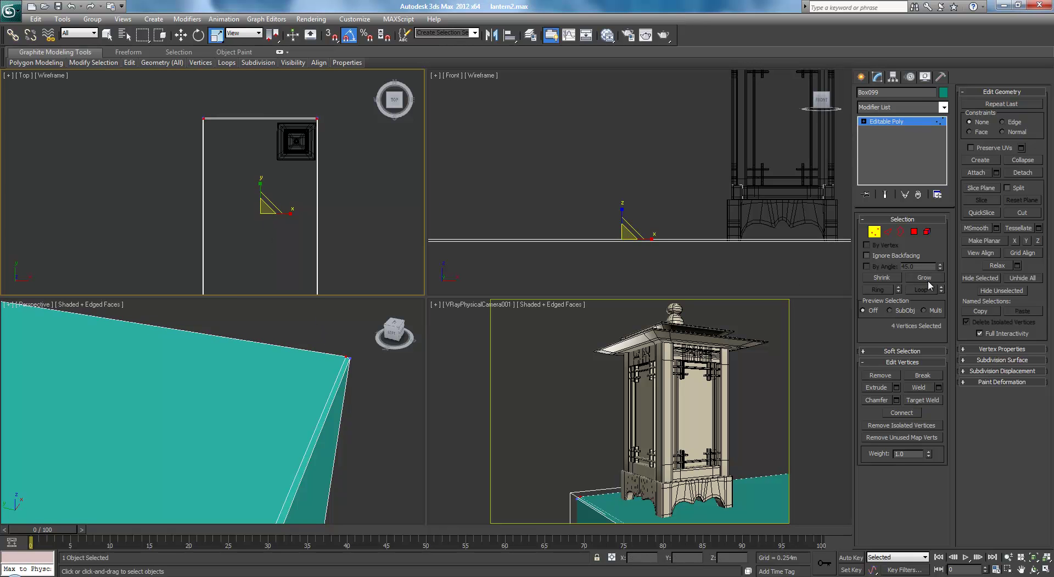
Inset the block's top polygon by a very small amount.
left_click(914, 232)
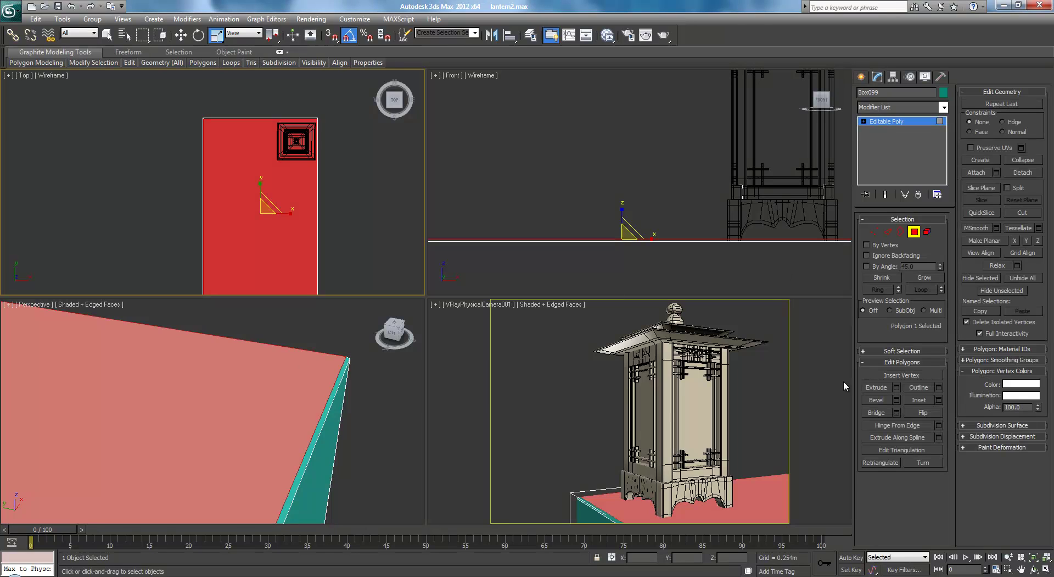
left_click(940, 400)
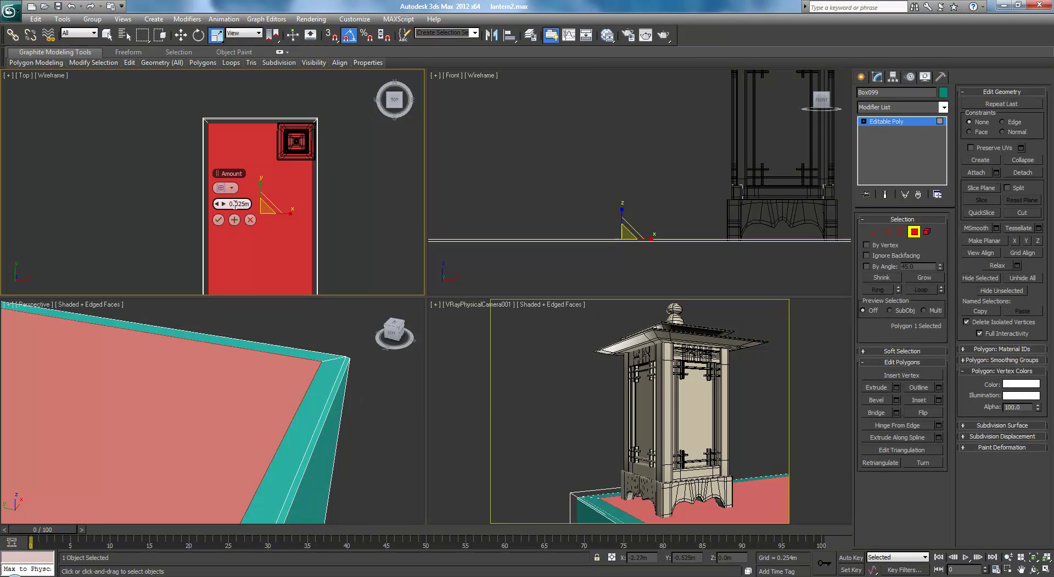
left_click_drag(220, 204, 217, 204)
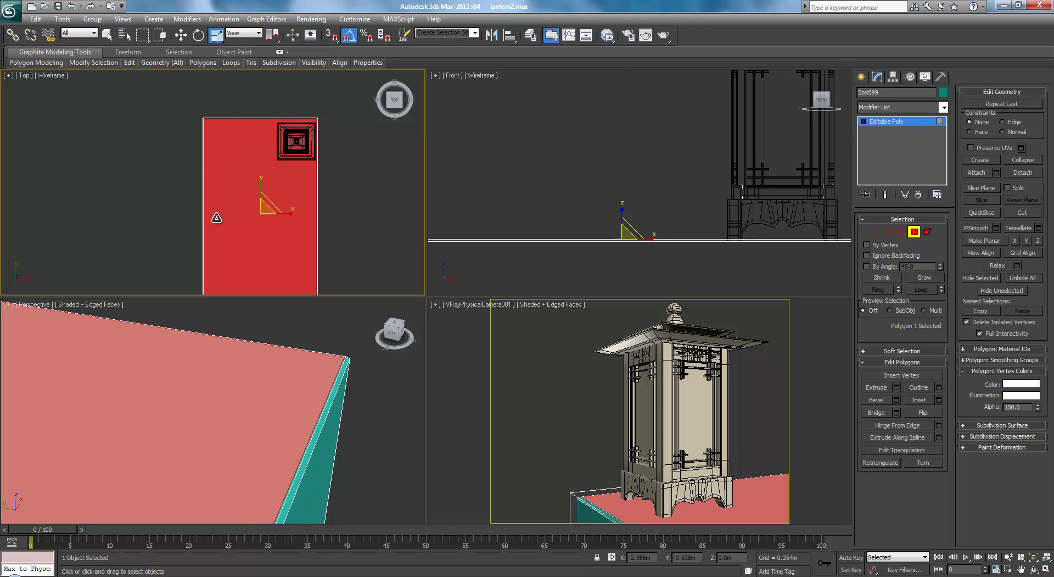
left_click(218, 219)
Extrude the block's inset top polygon by -0.004 m to recess the tabletop inside its rim.
left_click(896, 388)
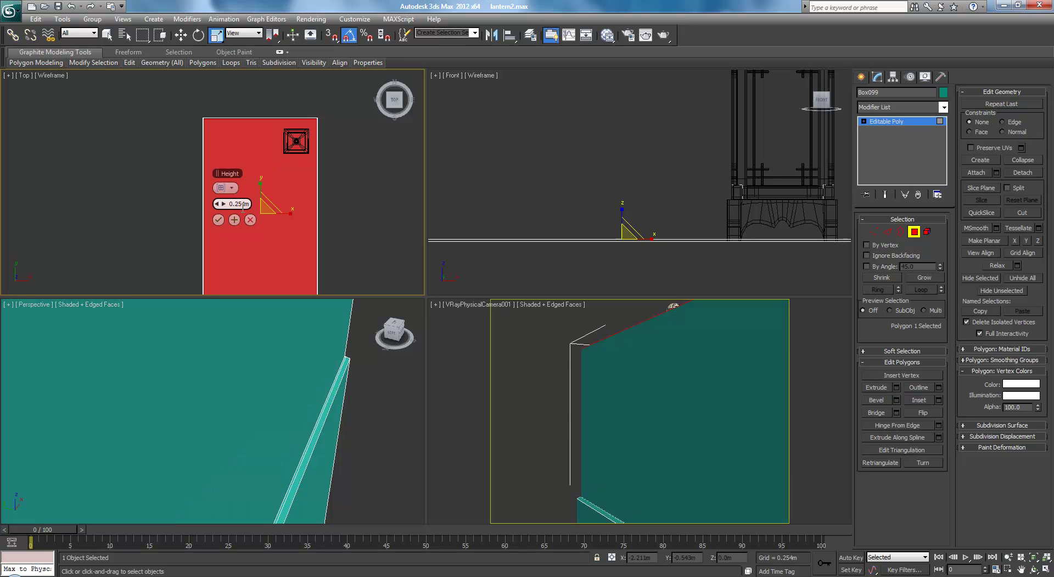
mouse_move(225, 204)
left_mouse_down()
mouse_move(182, 213)
mouse_move(217, 205)
mouse_move(208, 206)
left_mouse_up()
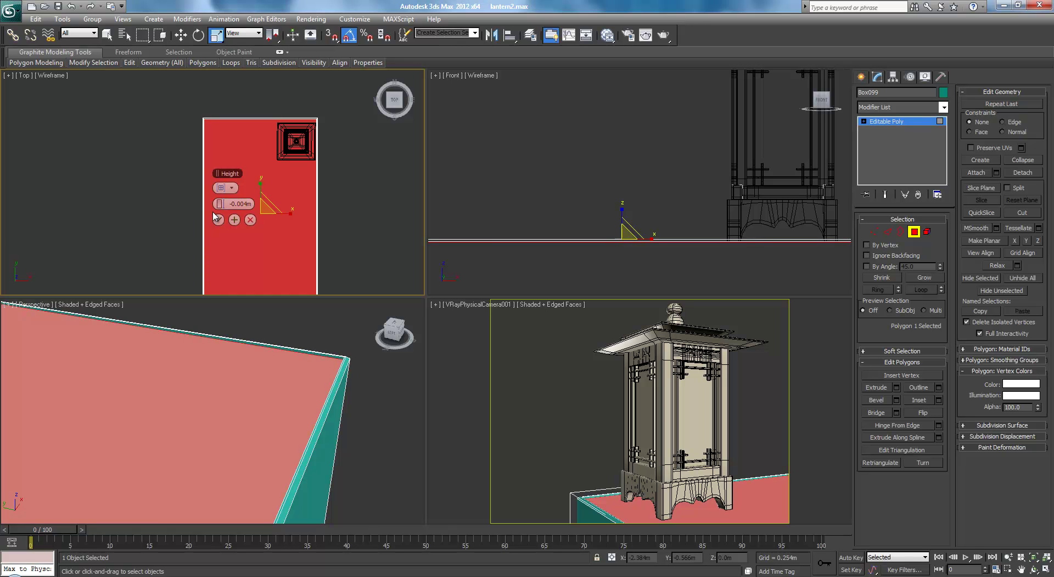
left_click(219, 220)
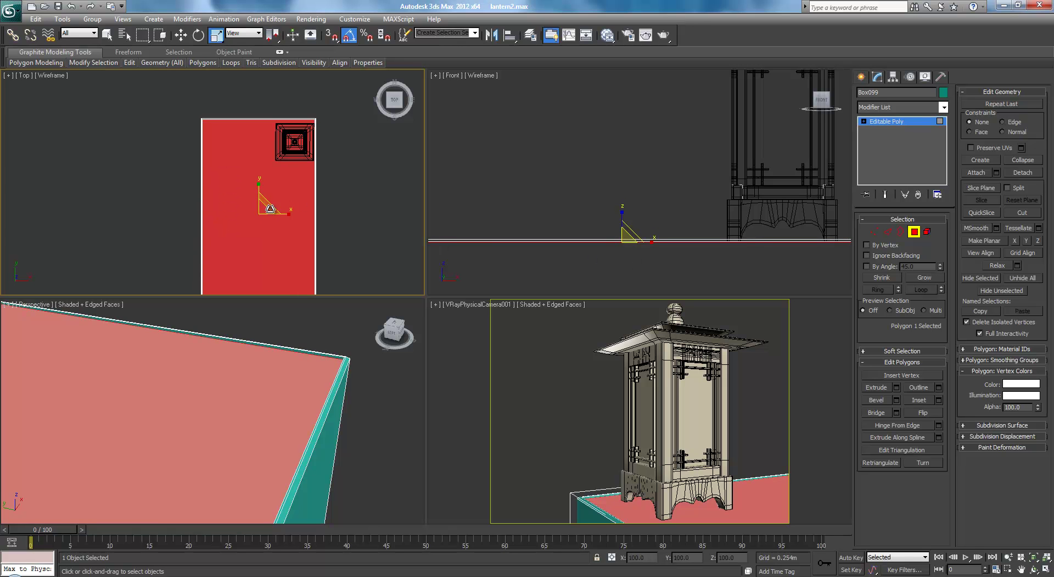
Scale the recessed top polygon down uniformly to 99 percent and deselect it.
middle_click_drag(301, 200, 313, 205)
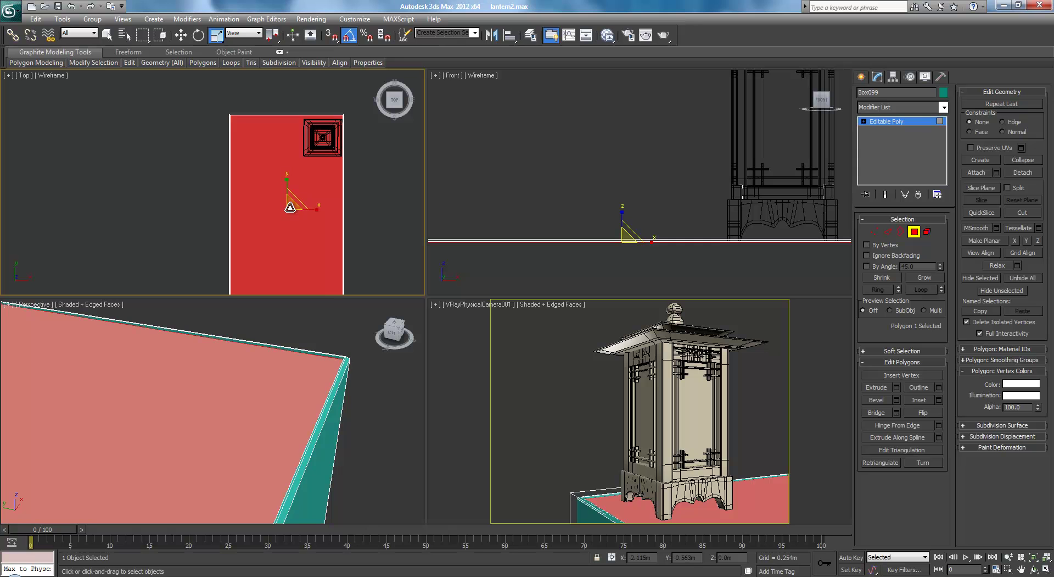
left_click_drag(289, 205, 287, 206)
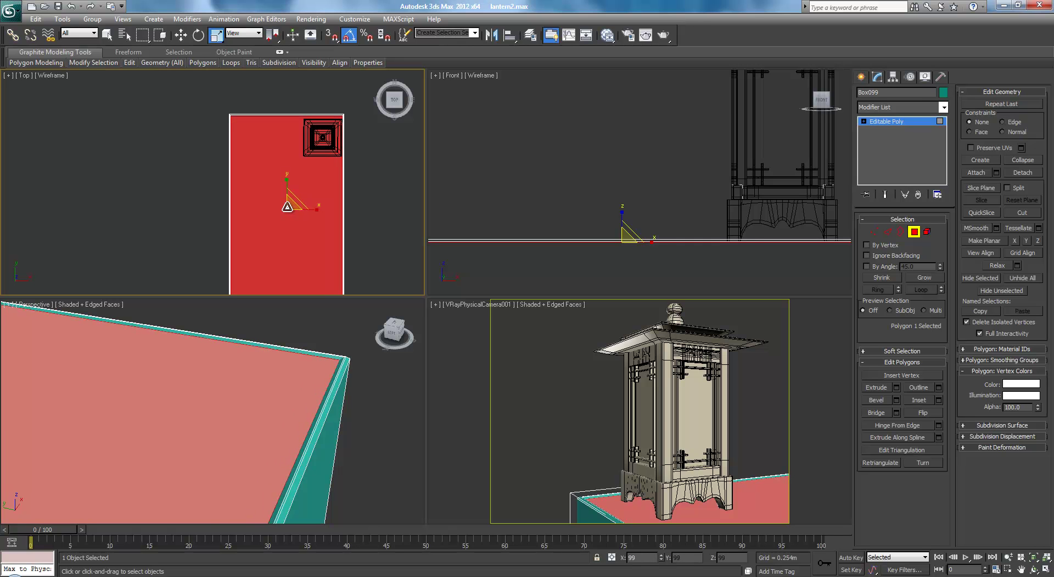
left_click(453, 389)
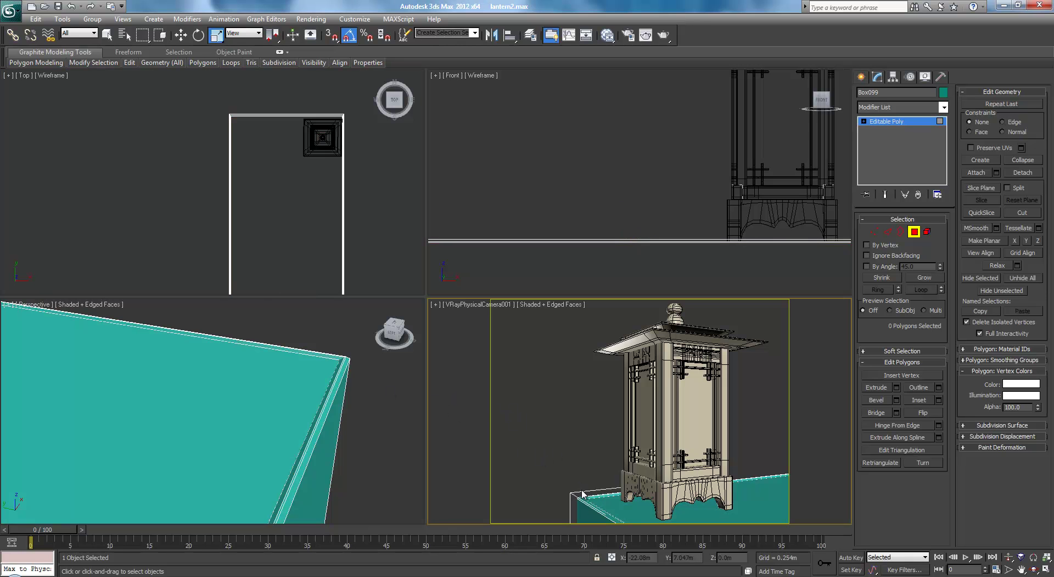
Select the block's four vertical side edges and connect them with one segment.
right_click(301, 347)
scroll(292, 356, "down", 5)
middle_click_drag(237, 375, 483, 352)
key("alt+w")
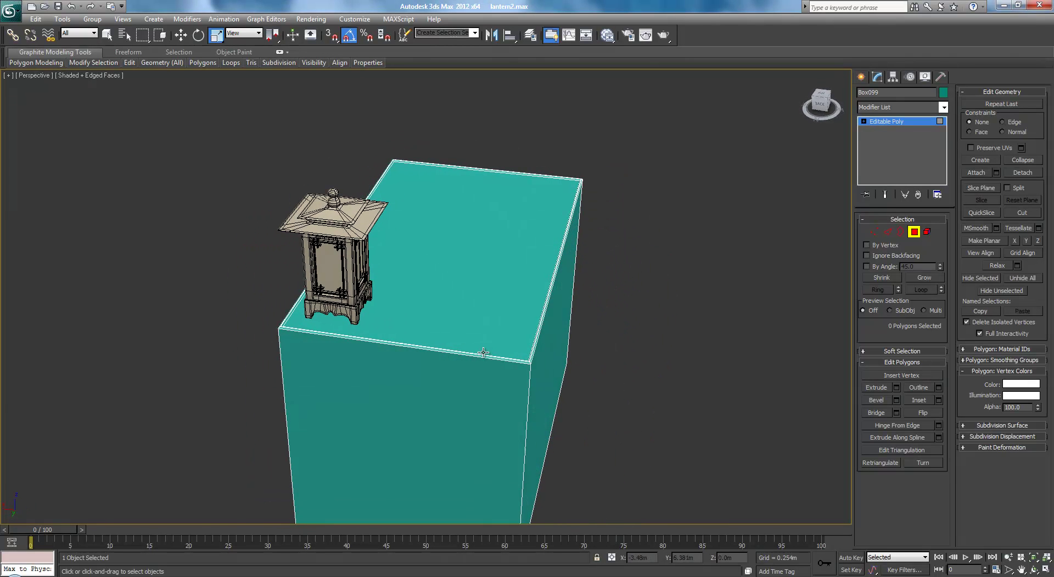
middle_click_drag(476, 303, 382, 332, "alt")
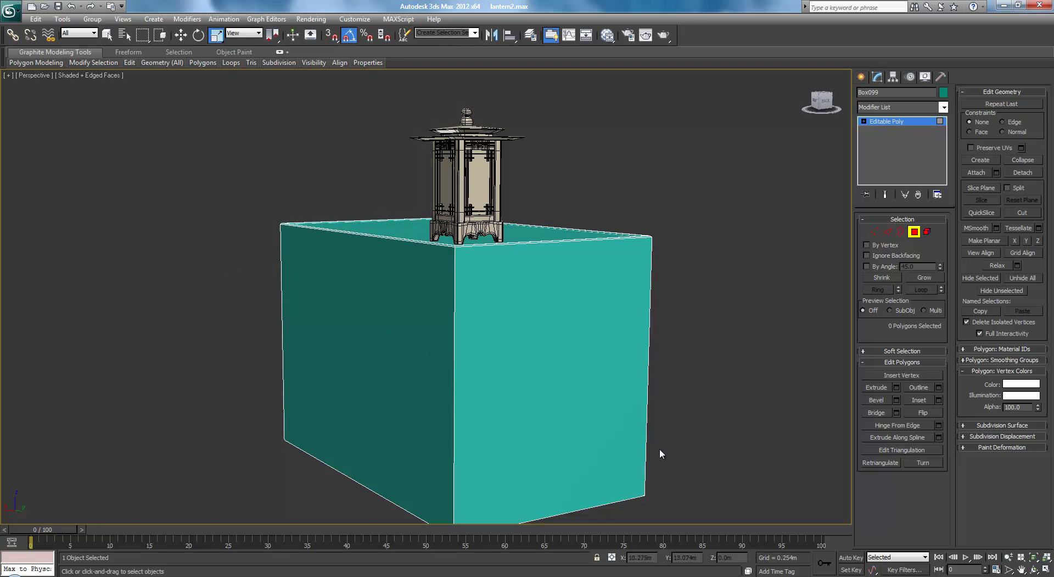
middle_click_drag(647, 362, 586, 374, "alt")
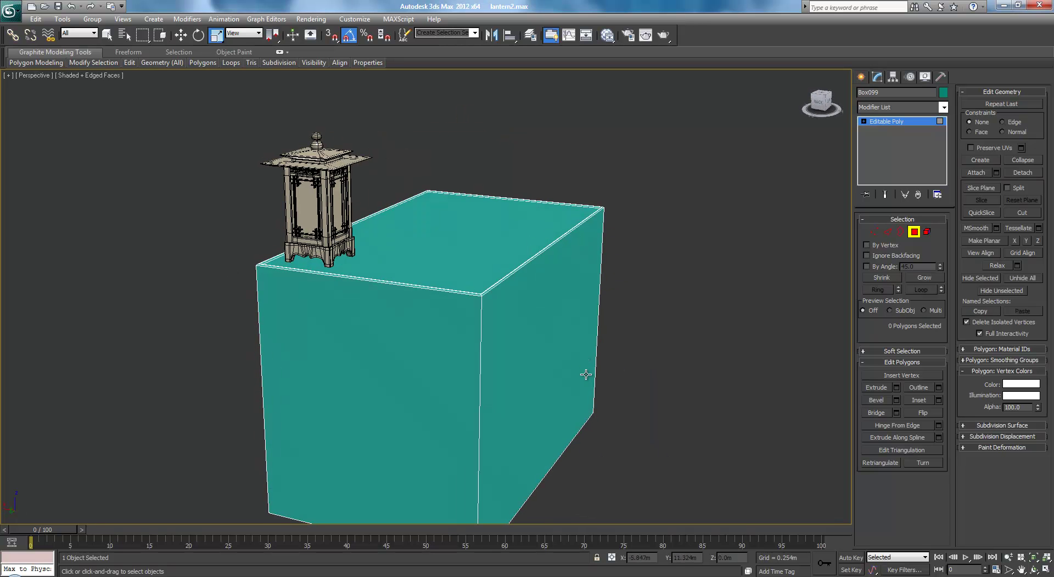
left_click(888, 230)
middle_click_drag(813, 285, 621, 338, "alt")
left_click_drag(153, 339, 579, 387)
left_click(940, 427)
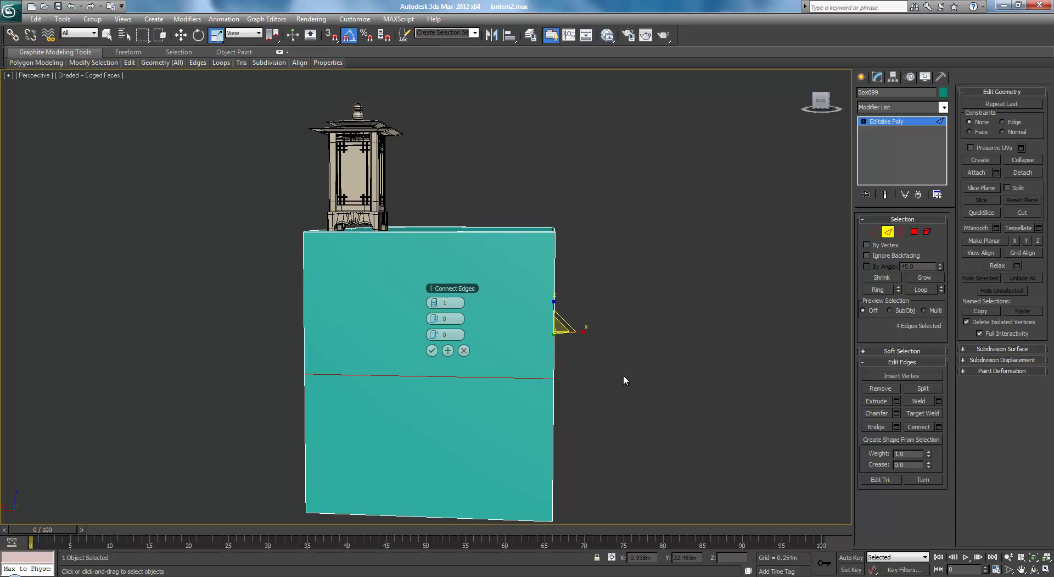
left_click(432, 346)
Move the new horizontal edge loop up along the vertical axis to just below the tabletop rim.
key("w")
left_click_drag(449, 327, 459, 207)
scroll(467, 211, "up", 3)
middle_click_drag(476, 211, 488, 267)
scroll(459, 348, "up", 3)
Leave edge editing and apply a MeshSmooth modifier to the whole block.
left_click(916, 122)
left_click(944, 107)
scroll(945, 114, "down", 4)
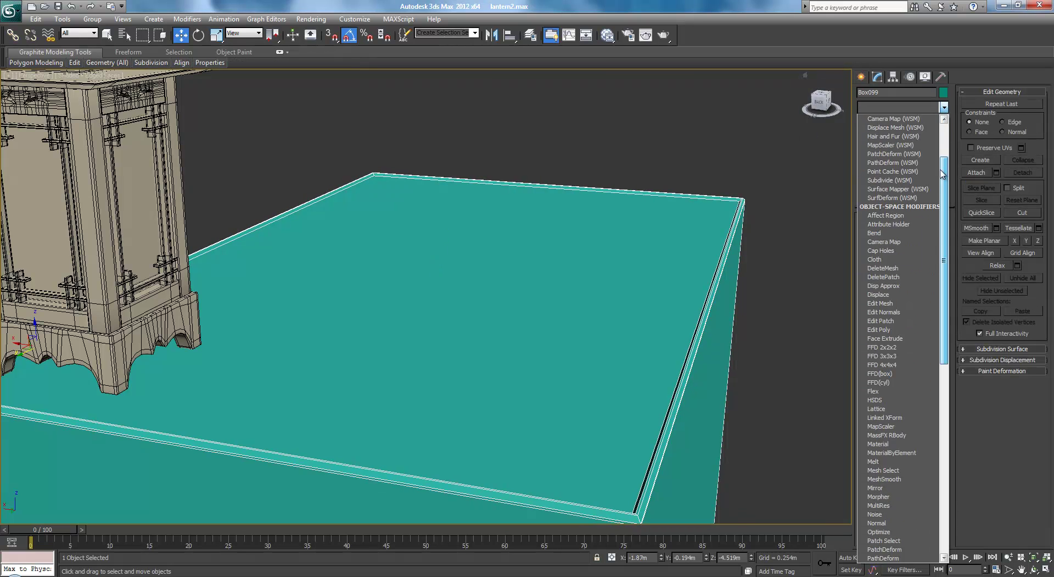
left_click(881, 409)
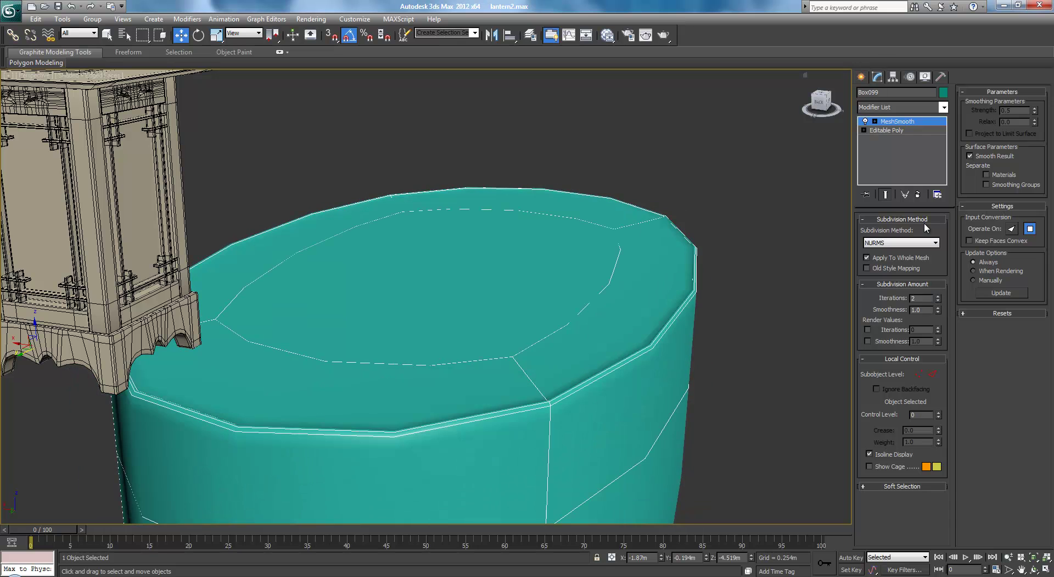
In the base Editable Poly, connect the edges running across the block's width with 2 segments and a pinch of 99.
left_click(895, 131)
middle_click_drag(787, 265, 725, 137)
scroll(725, 137, "down", 3)
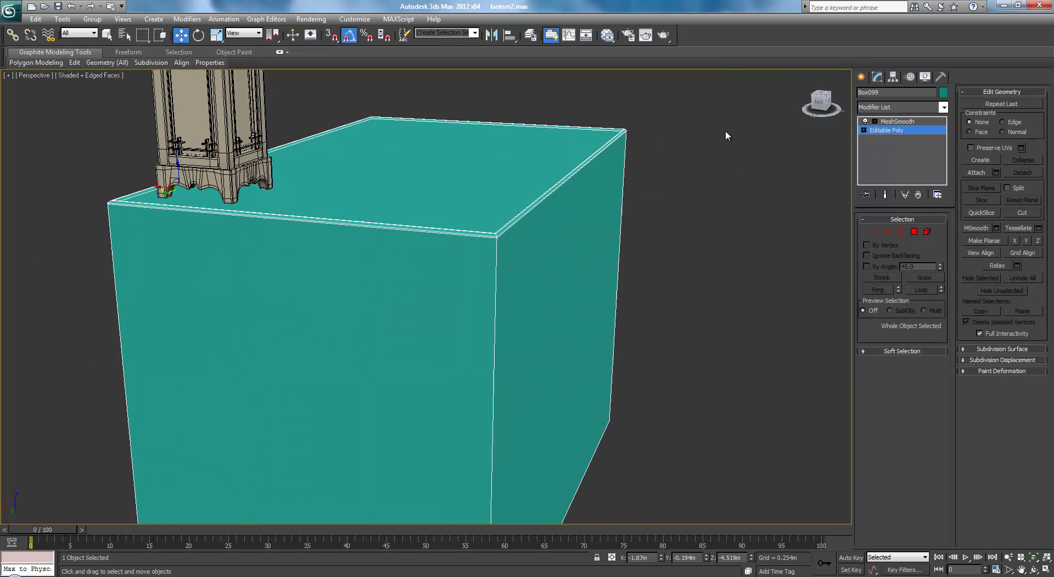
mouse_move(620, 265)
middle_mouse_down("alt")
mouse_move(640, 258)
mouse_move(638, 268)
mouse_move(610, 263)
mouse_move(650, 263)
mouse_move(637, 269)
middle_mouse_up("alt")
scroll(638, 267, "up", 5)
scroll(639, 268, "down", 5)
left_click(888, 231)
left_click_drag(431, 123, 435, 309)
middle_click_drag(434, 308, 442, 229)
scroll(441, 210, "down", 3)
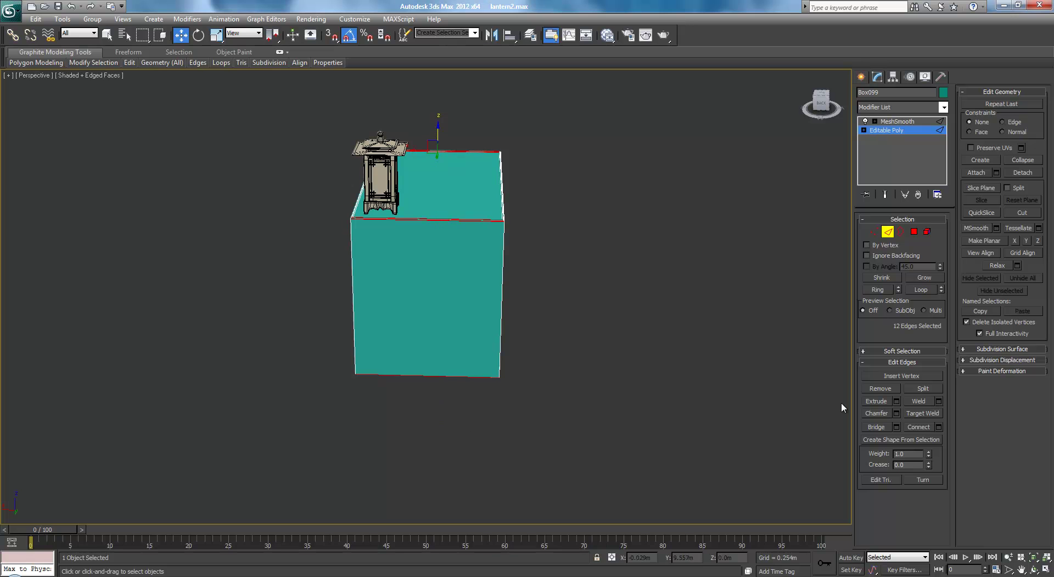
left_click_drag(461, 444, 463, 444)
left_click(939, 427)
scroll(647, 241, "up", 4)
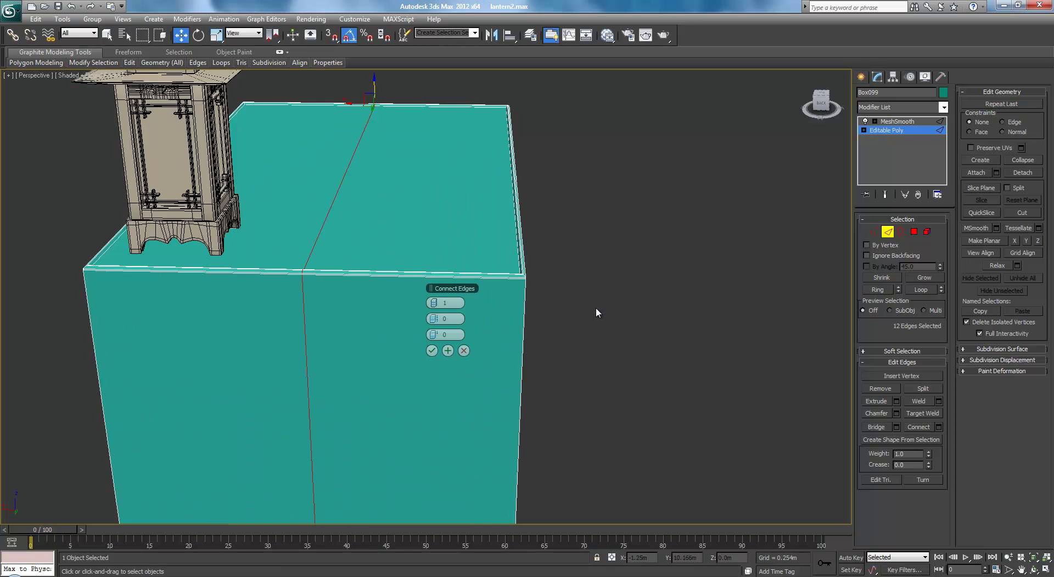
left_click(437, 302)
scroll(581, 247, "up", 4)
left_click_drag(436, 318, 655, 334)
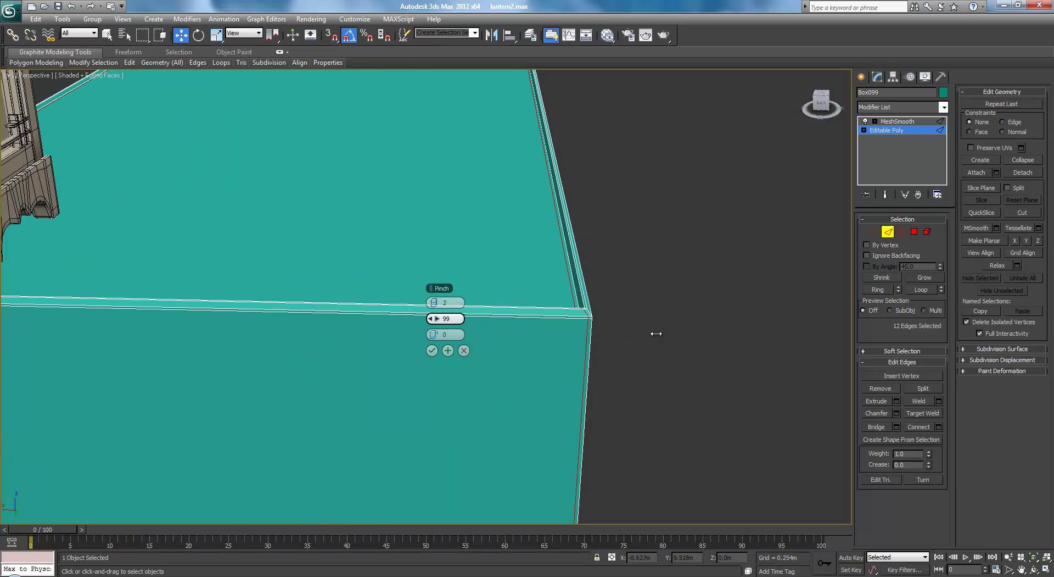
scroll(671, 321, "down", 6)
left_click(432, 349)
Connect the edges running along the block's length with 2 segments and a pinch of 99.
scroll(577, 305, "up", 2)
middle_click_drag(578, 305, 501, 301, "alt")
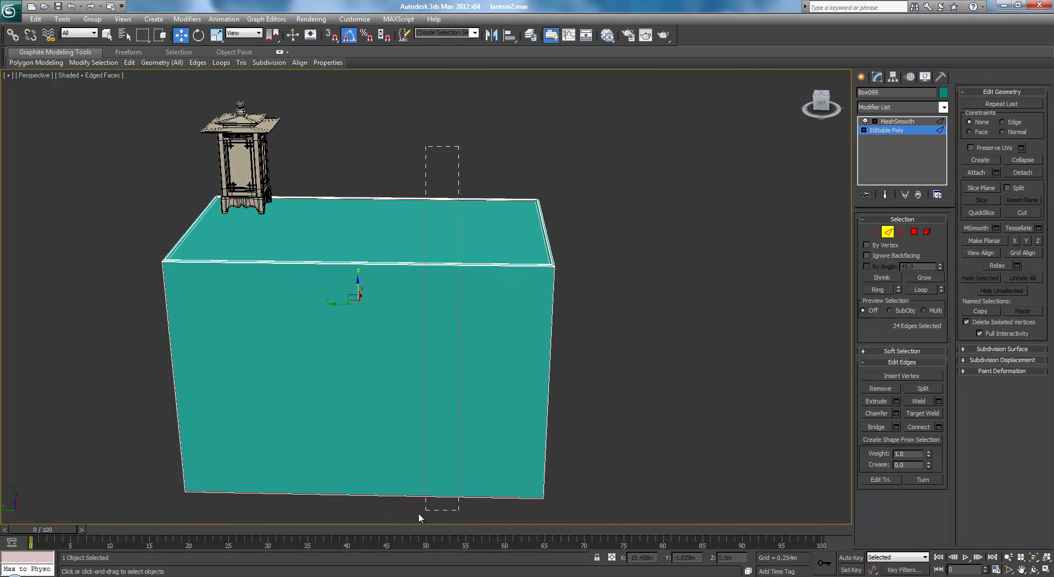
left_click_drag(406, 523, 406, 521)
left_click(939, 427)
scroll(596, 367, "up", 10)
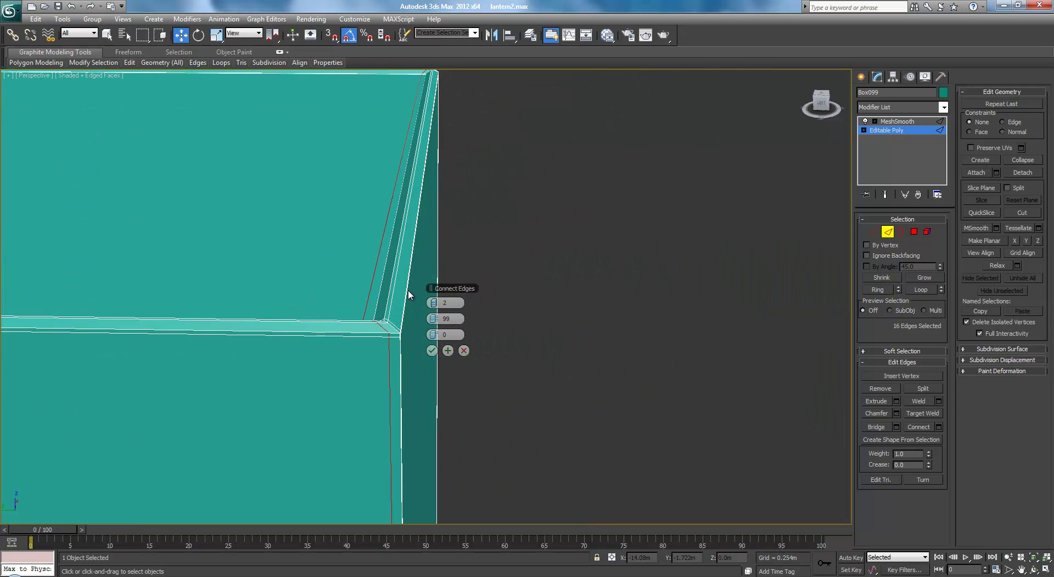
left_click_drag(435, 319, 437, 318)
left_click(438, 319)
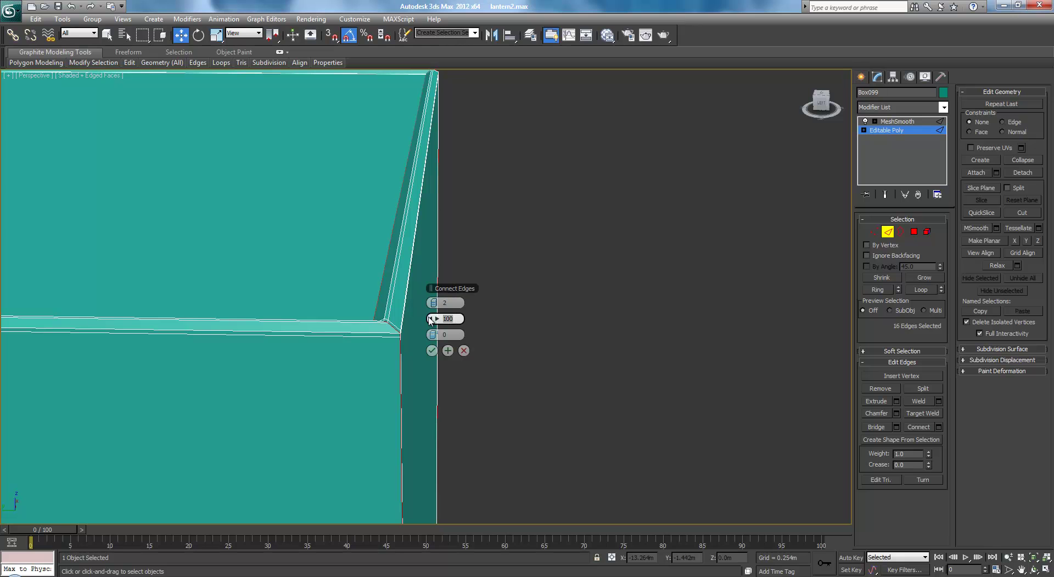
left_click_drag(430, 320, 431, 320)
left_click(432, 350)
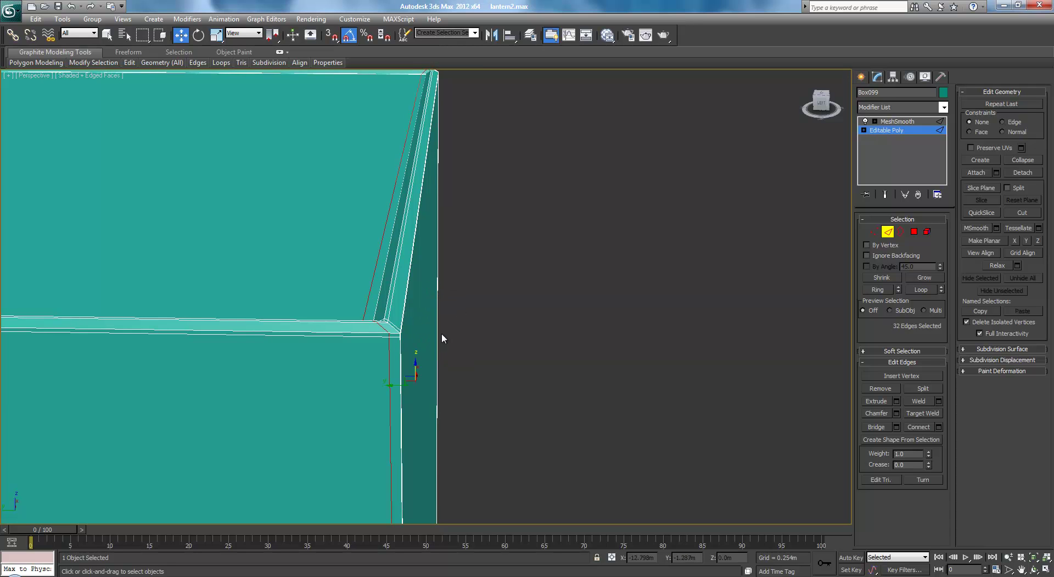
Return to the block's MeshSmooth level and turn off edged faces in the perspective view.
left_click(904, 121)
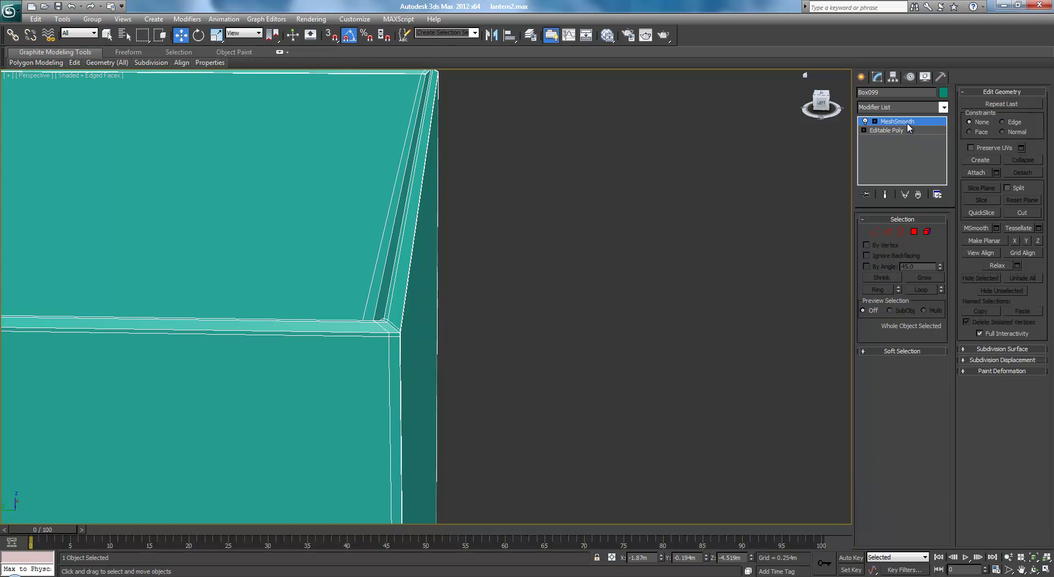
scroll(584, 313, "down", 2)
scroll(576, 315, "down", 3)
key("F4")
mouse_move(418, 332)
middle_mouse_down("alt")
mouse_move(391, 293)
mouse_move(389, 307)
mouse_move(376, 306)
middle_mouse_up("alt")
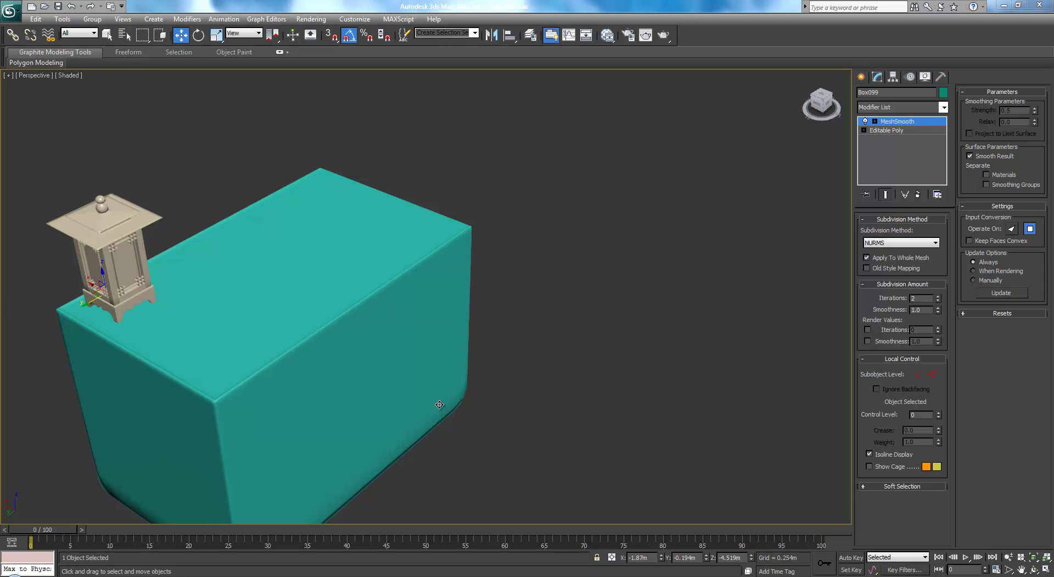
Examine the smoothed table under the lantern in the four-view layout, comparing it with and without edged faces.
key("alt+w")
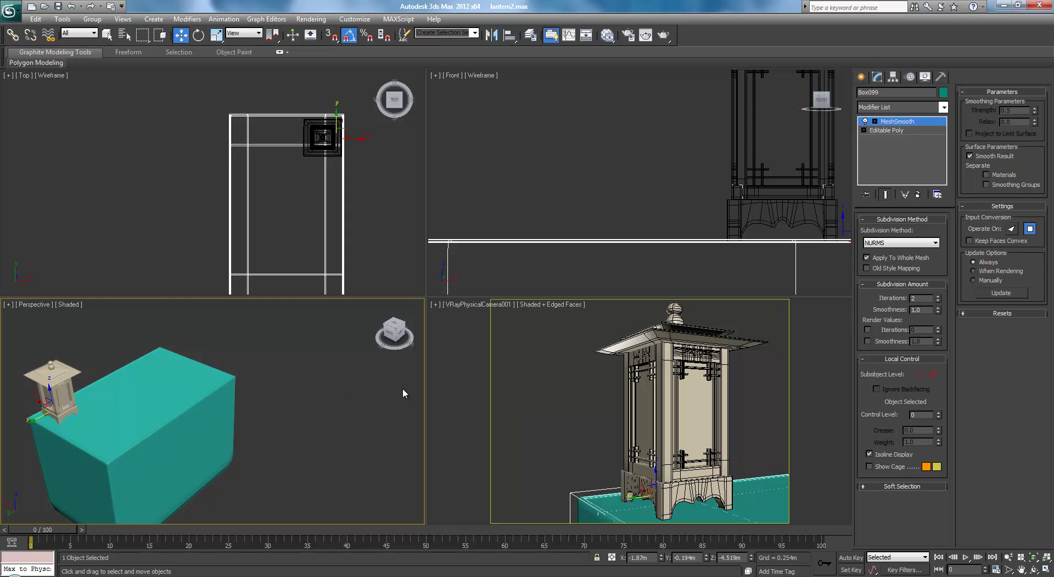
left_click(325, 386)
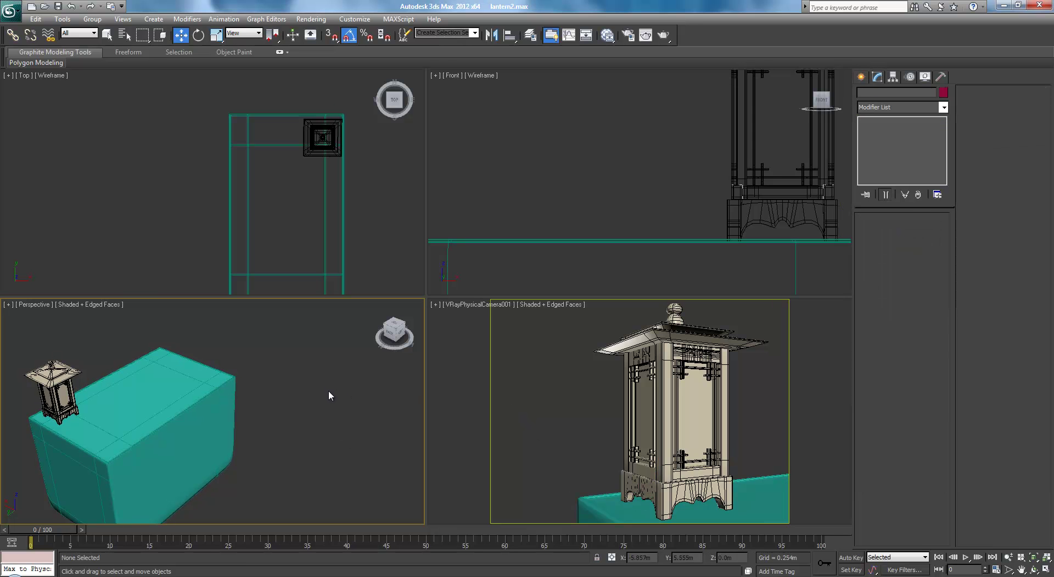
left_click(463, 389)
key("F4")
key("F4")
key("F4")
key("F4")
key("F4")
key("F4")
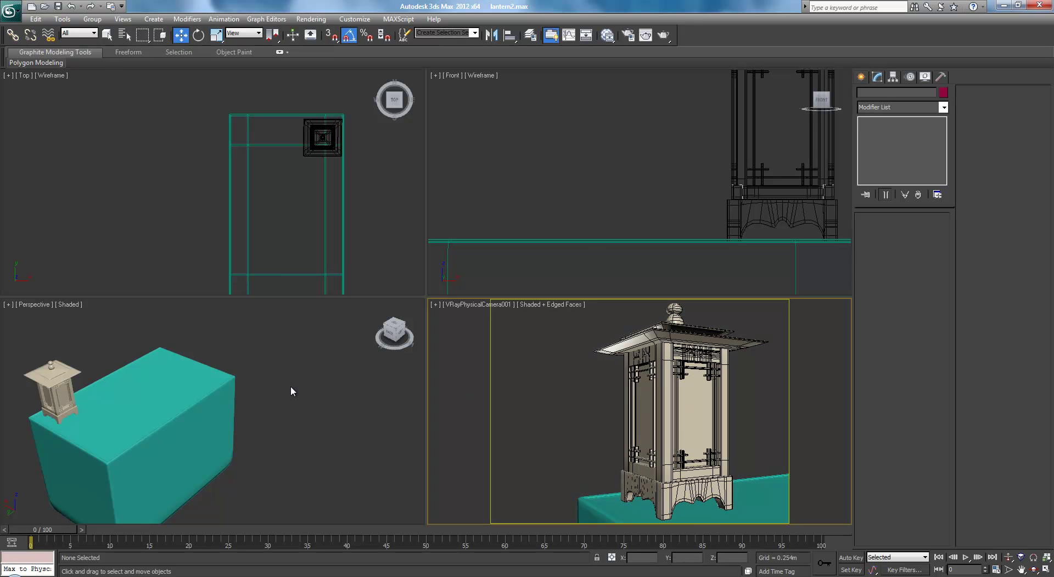
left_click(300, 389)
scroll(374, 373, "up", 3)
middle_click_drag(324, 382, 401, 390)
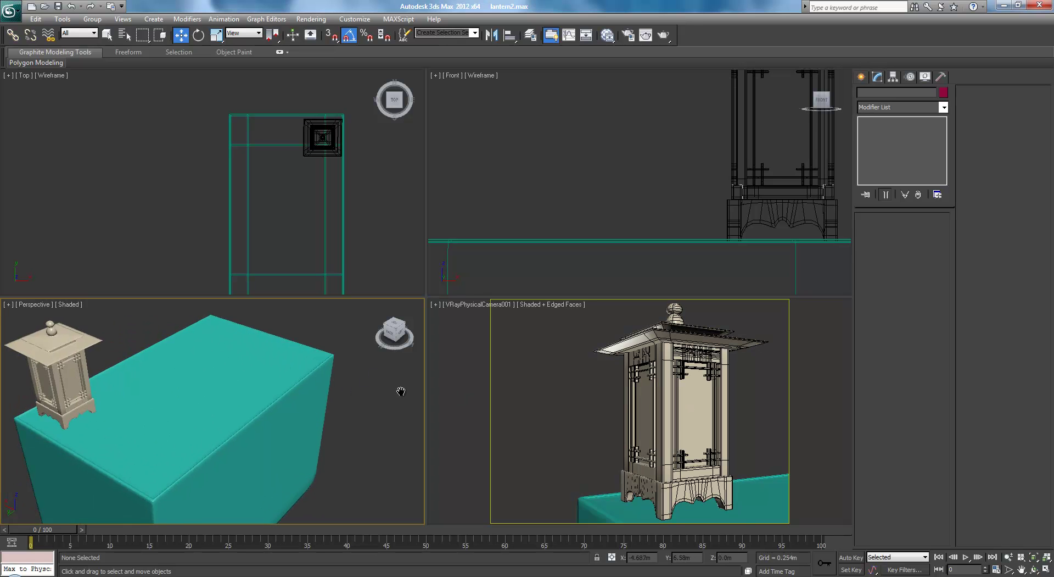
scroll(401, 391, "down", 3)
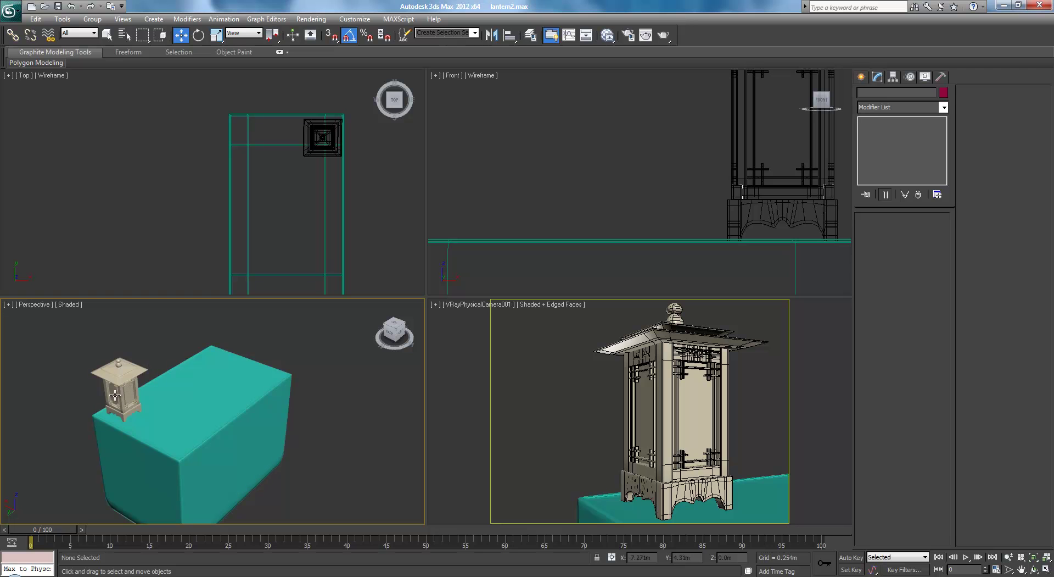
Assign the Arch & Design material Material #30 to the table block and close the material editor.
key("m")
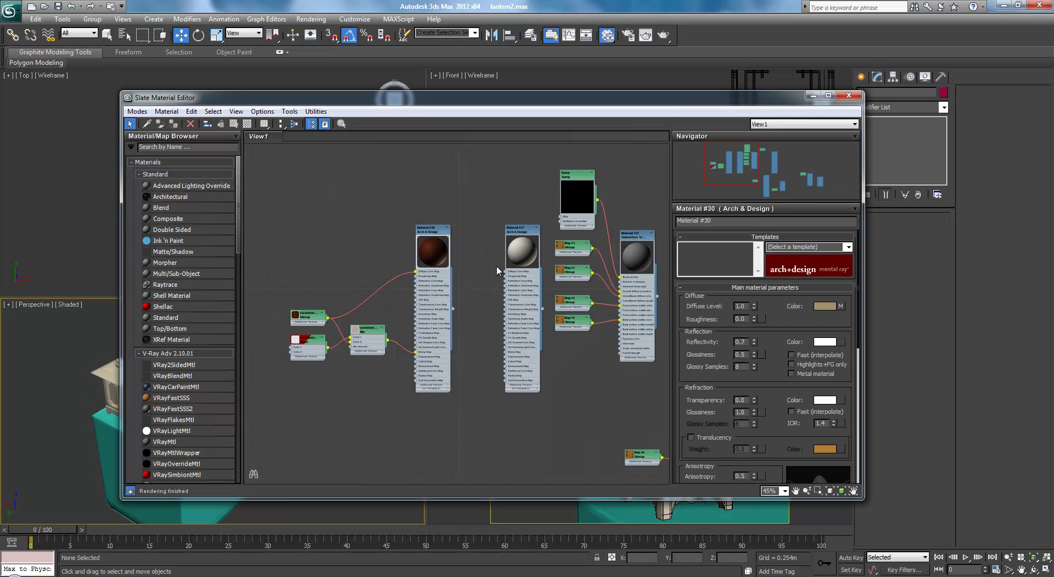
left_click_drag(453, 309, 104, 456)
left_click(849, 95)
Change the table block's object color to black and deselect it.
left_click(259, 404)
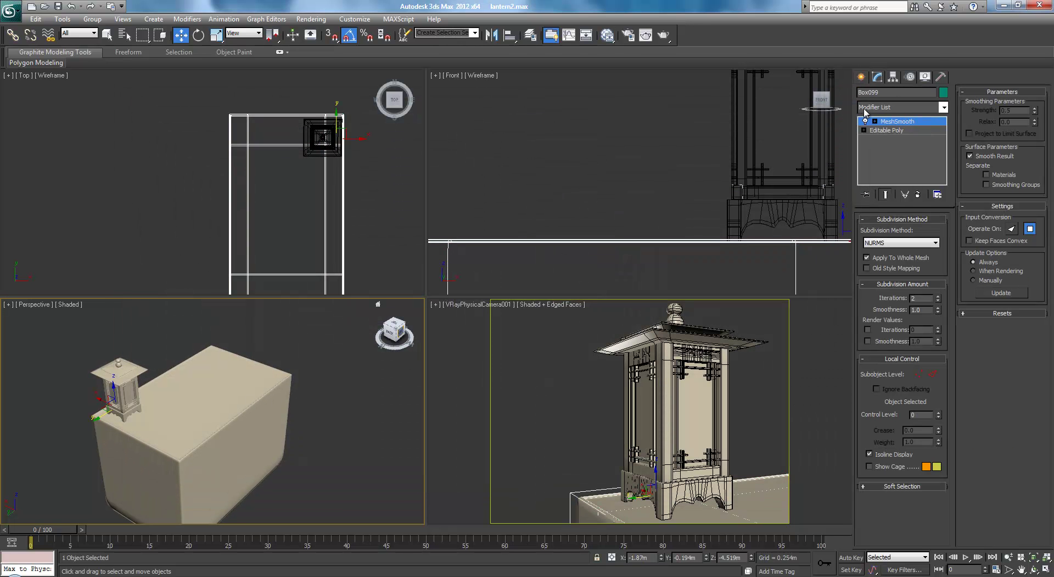
left_click(943, 92)
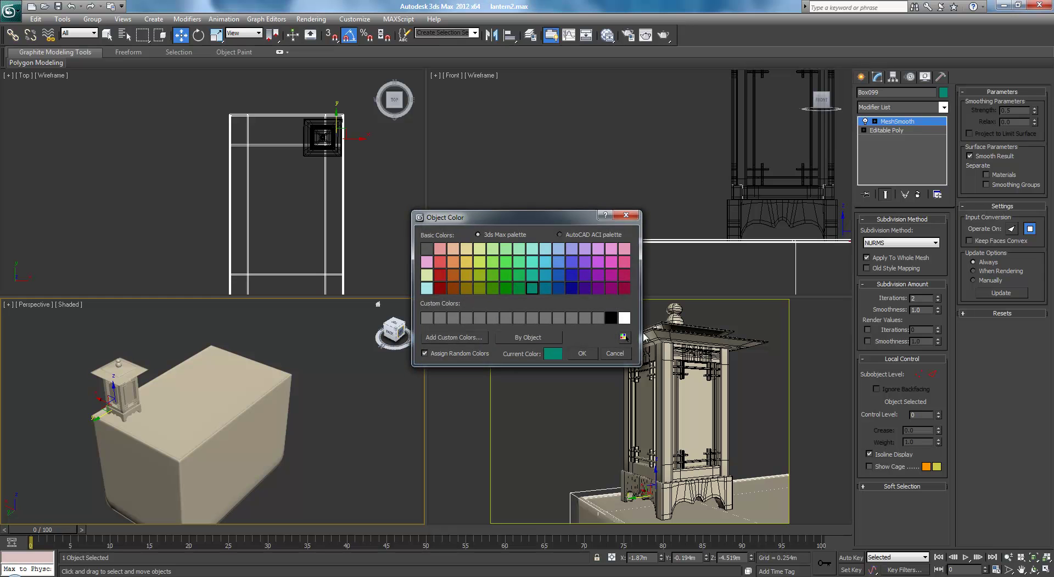
left_click(553, 353)
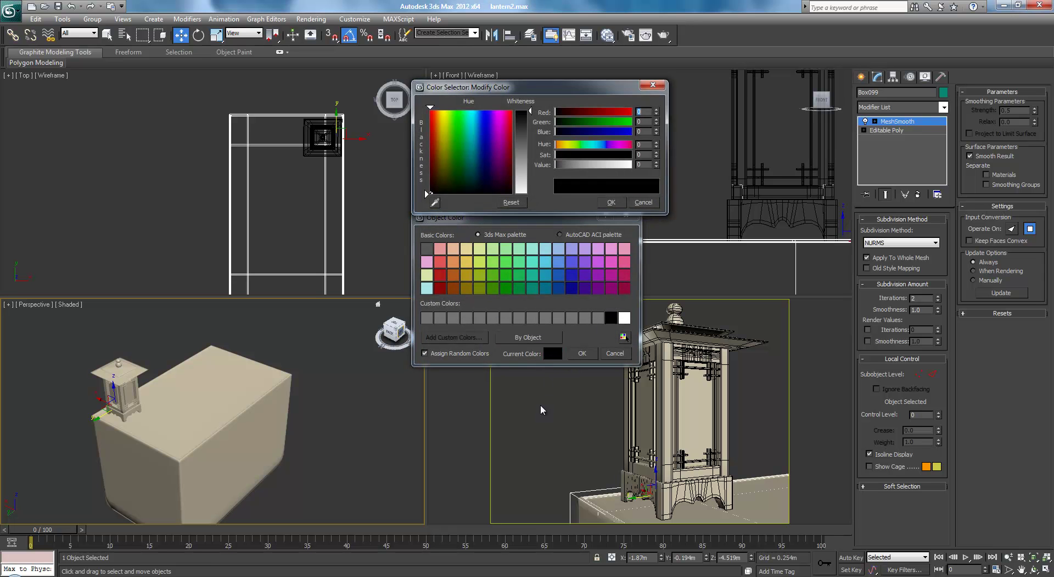
left_click(615, 207)
left_click(581, 348)
left_click(297, 472)
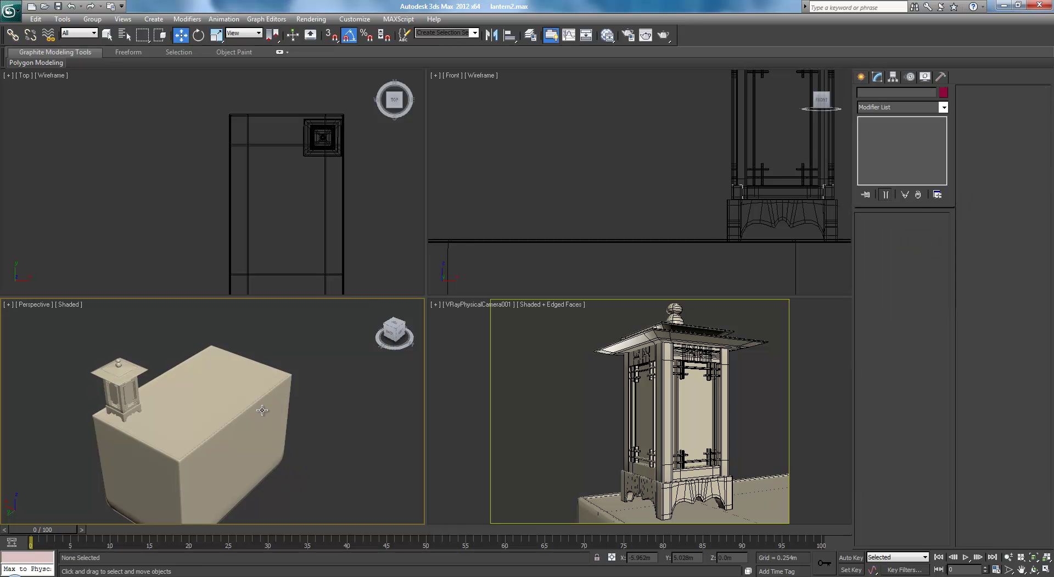
Show edged faces in the enlarged perspective view and select the table block's vertical edges at the Editable Poly edge level.
scroll(247, 389, "up", 3)
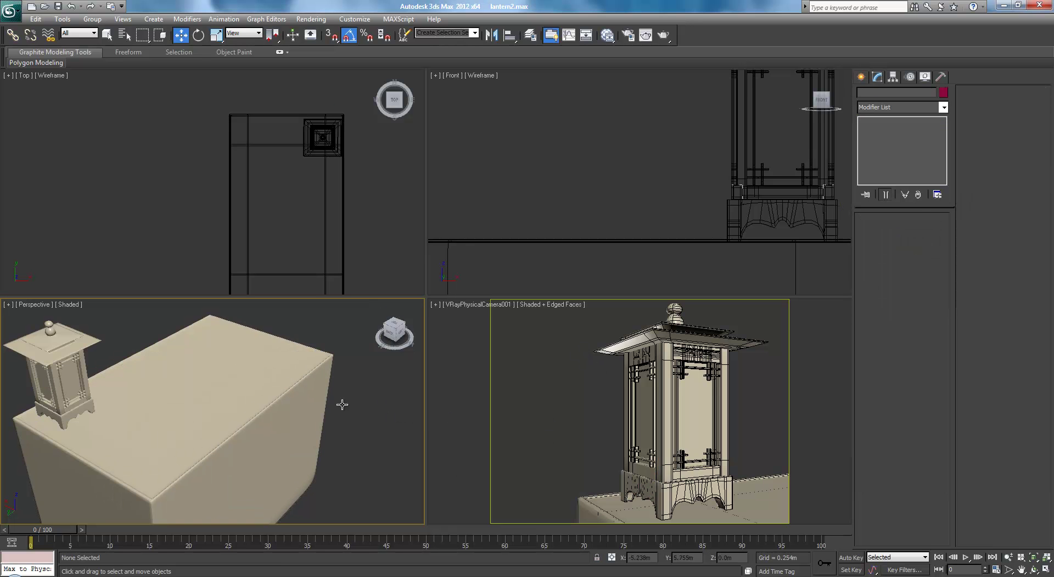
mouse_move(231, 395)
middle_mouse_down("alt")
mouse_move(346, 373)
mouse_move(430, 390)
mouse_move(321, 408)
mouse_move(274, 347)
mouse_move(245, 393)
middle_mouse_up("alt")
left_click(245, 393)
left_click(884, 131)
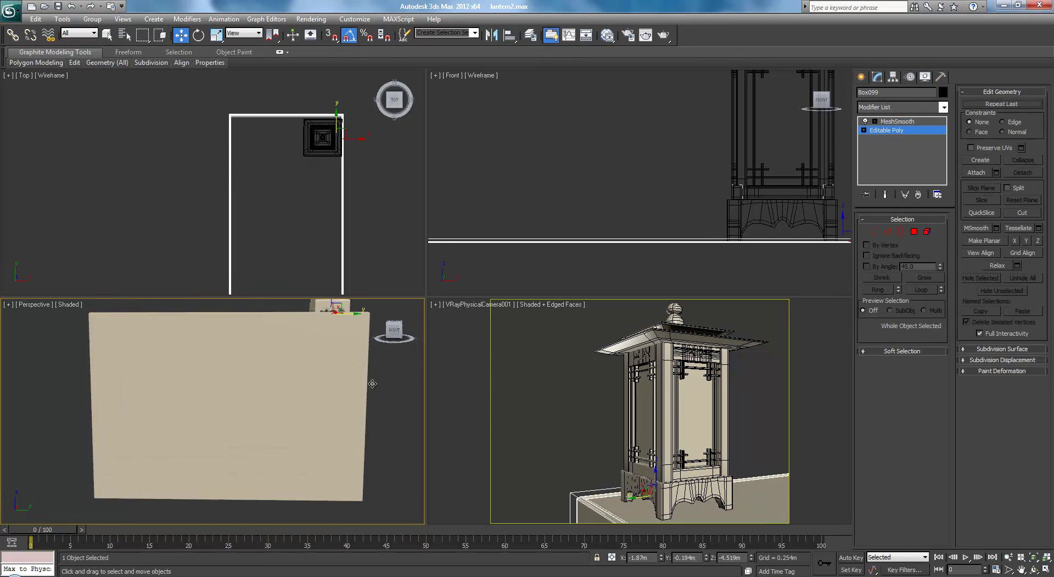
key("alt+w")
scroll(372, 394, "down", 2)
left_click(888, 232)
key("F4")
left_click(179, 241)
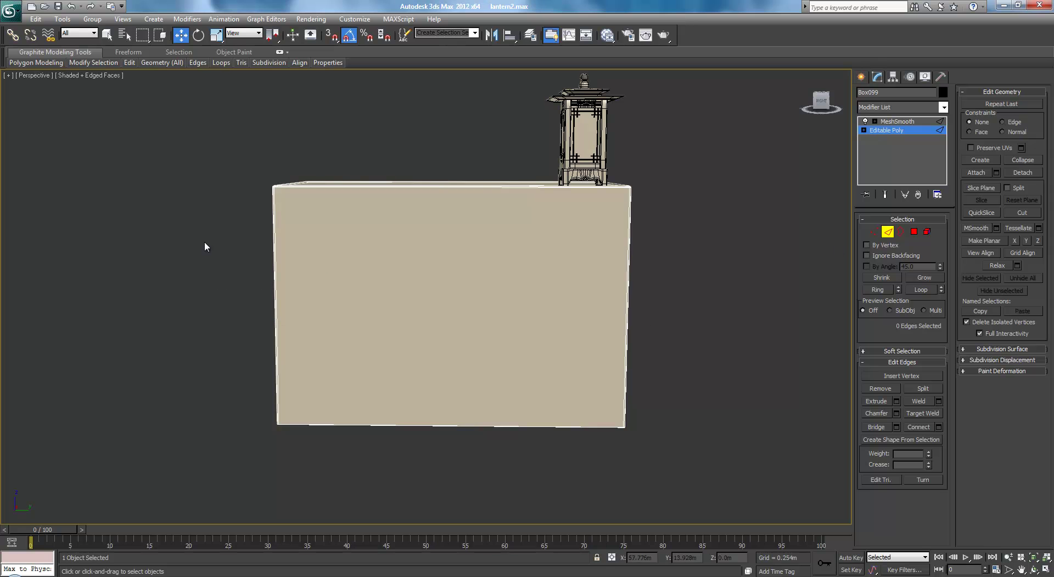
left_click_drag(287, 250, 838, 348)
Connect the table's vertical edges with two segments at pinch 99, adding support loops near its upper and lower rims.
middle_click_drag(700, 236, 642, 264, "alt")
scroll(671, 253, "up", 4)
middle_click_drag(495, 328, 487, 165, "alt")
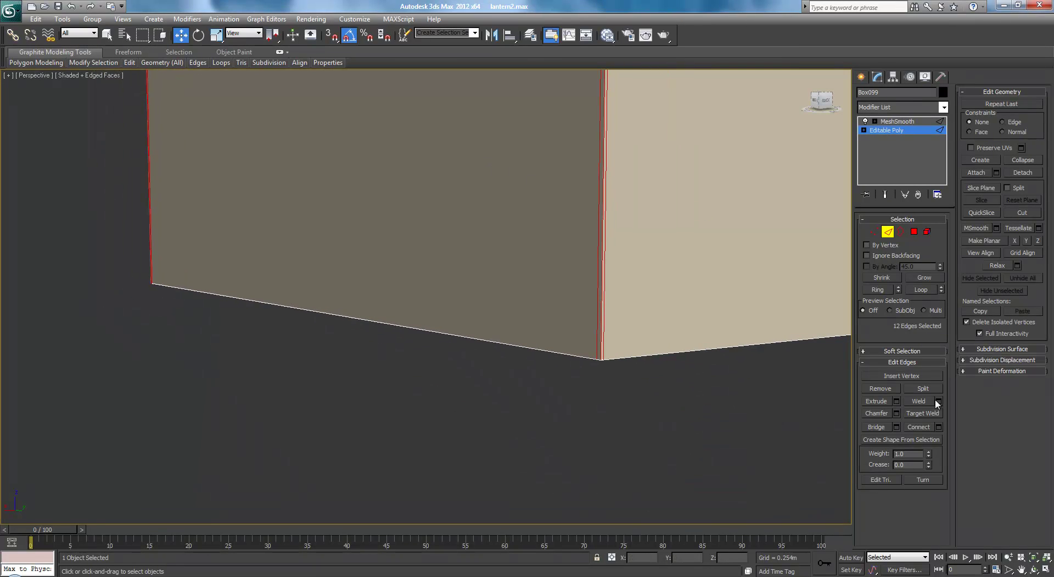
left_click(938, 427)
middle_click_drag(696, 235, 590, 394)
scroll(591, 394, "down", 5)
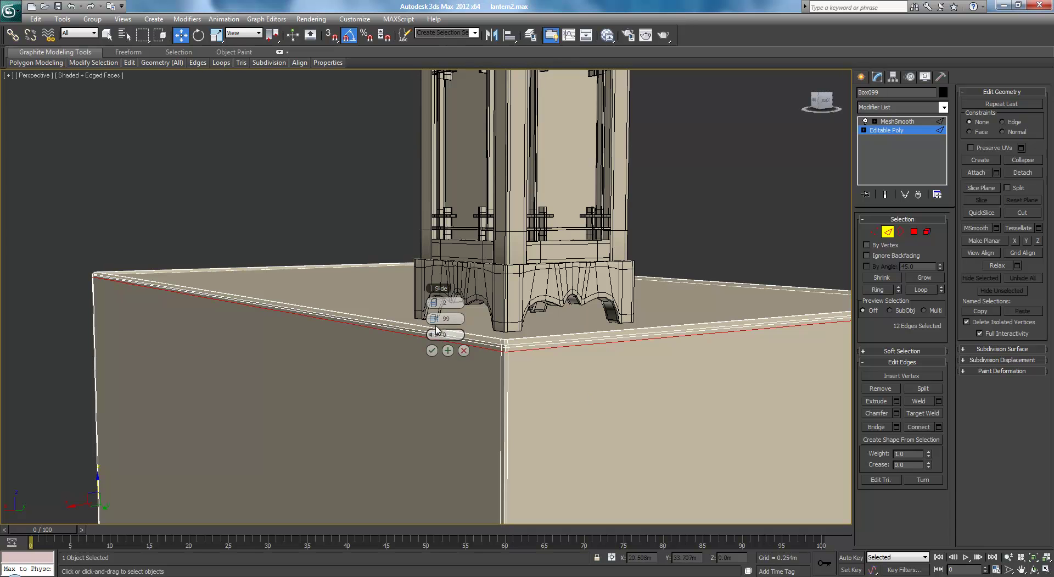
left_click(432, 350)
scroll(602, 351, "down", 5)
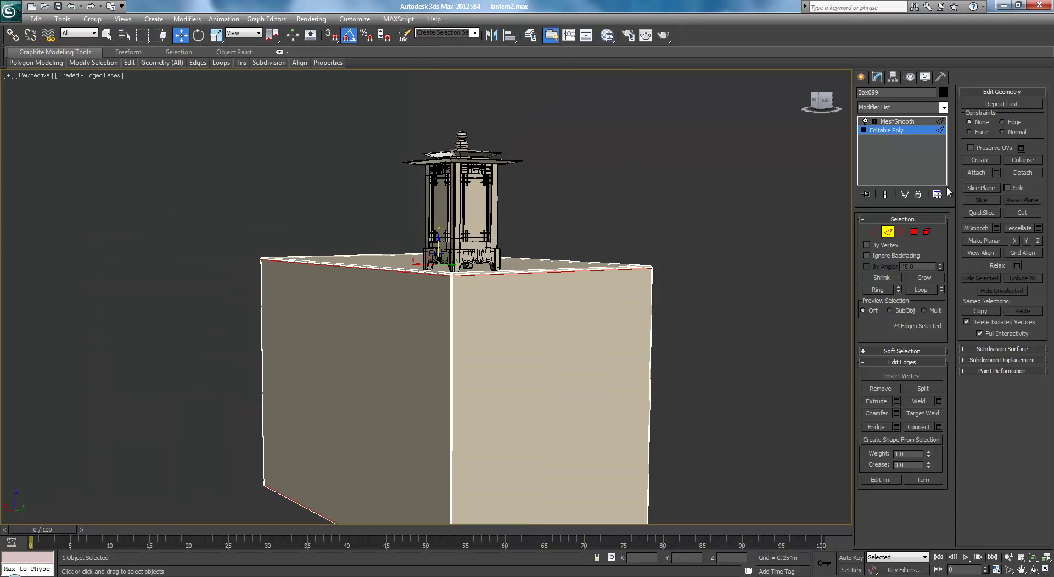
Return the table block to its MeshSmooth level, turn off edged faces and deselect the block.
left_click(899, 122)
scroll(641, 283, "up", 3)
mouse_move(641, 282)
middle_mouse_down()
mouse_move(654, 207)
mouse_move(598, 249)
mouse_move(508, 251)
mouse_move(618, 261)
middle_mouse_up()
key("F4")
left_click(683, 248)
mouse_move(683, 248)
middle_mouse_down("alt")
mouse_move(687, 236)
mouse_move(597, 220)
mouse_move(640, 225)
middle_mouse_up("alt")
Test-render the VRayPhysicalCamera001 view, close the render and message windows, and return to the four-view layout.
key("c")
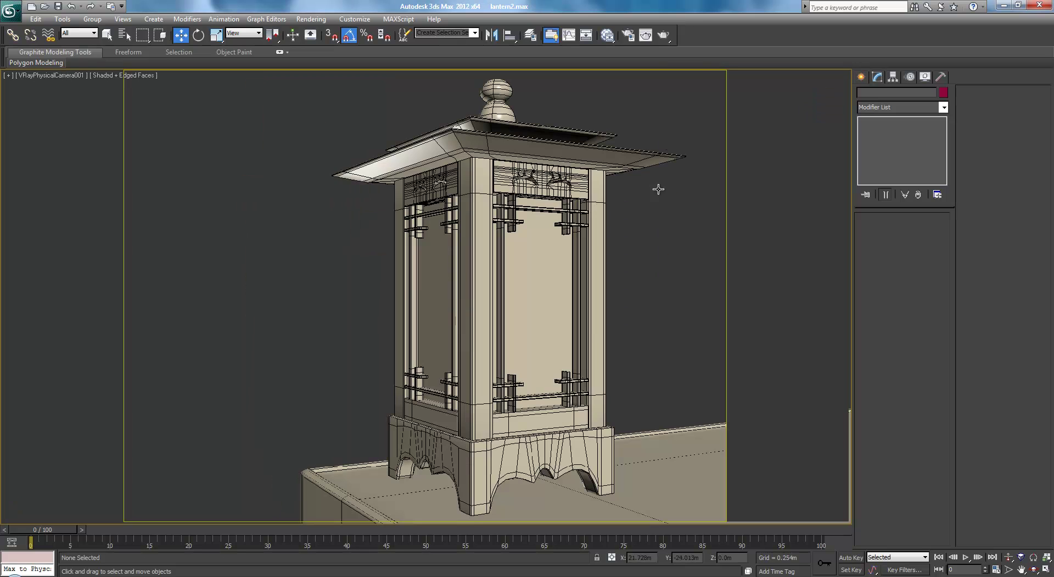
left_click(664, 35)
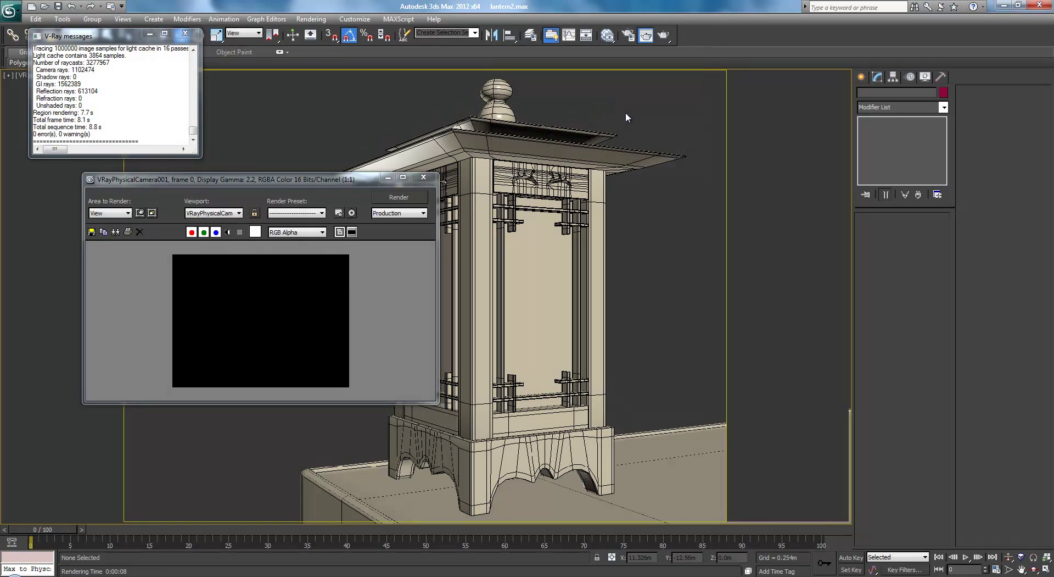
left_click(423, 177)
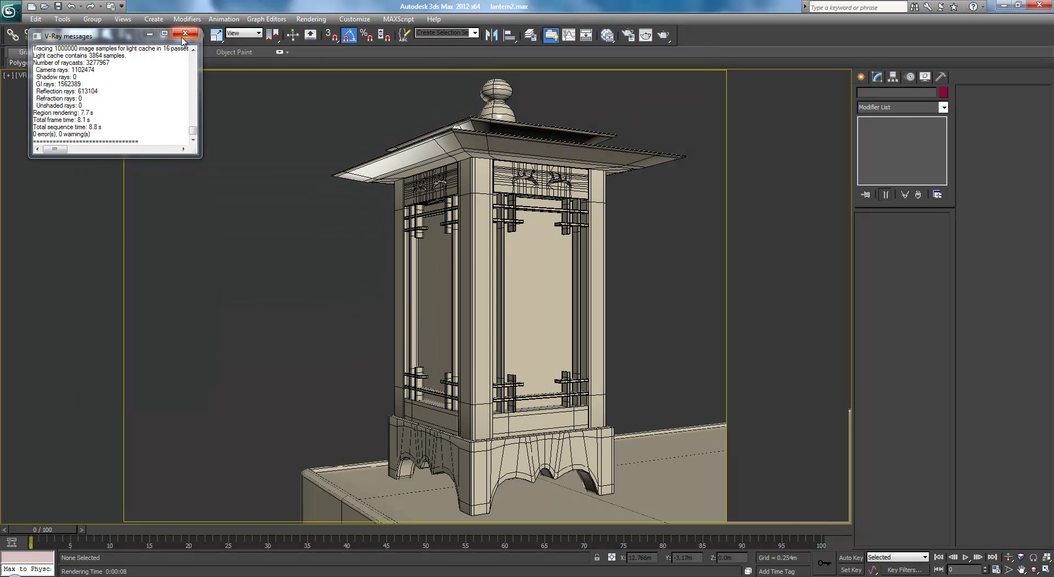
left_click(185, 33)
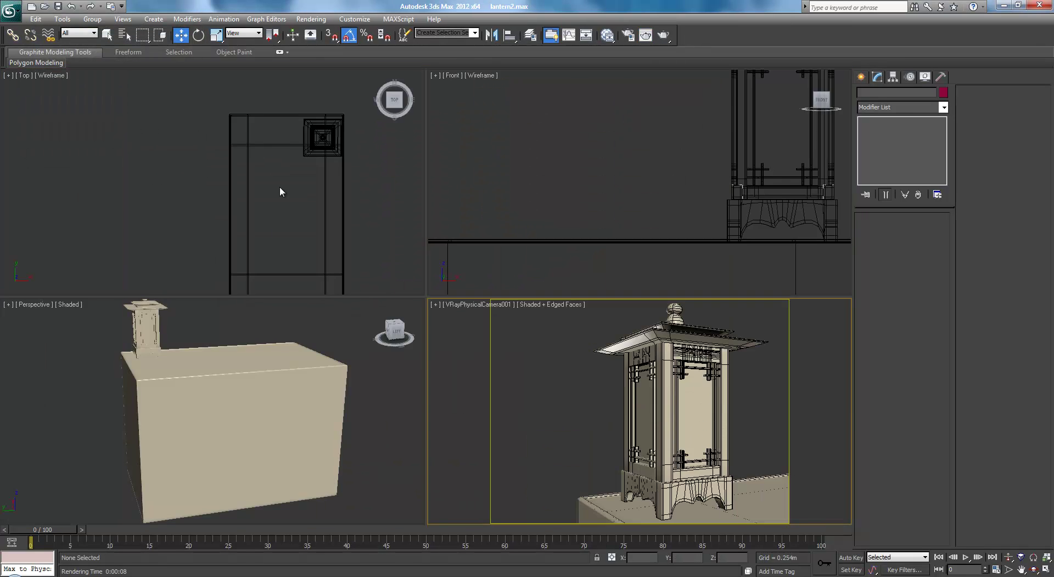
Create a VRay sphere light on the tabletop in the perspective view and raise it above the surface.
middle_click_drag(280, 358, 341, 387, "alt")
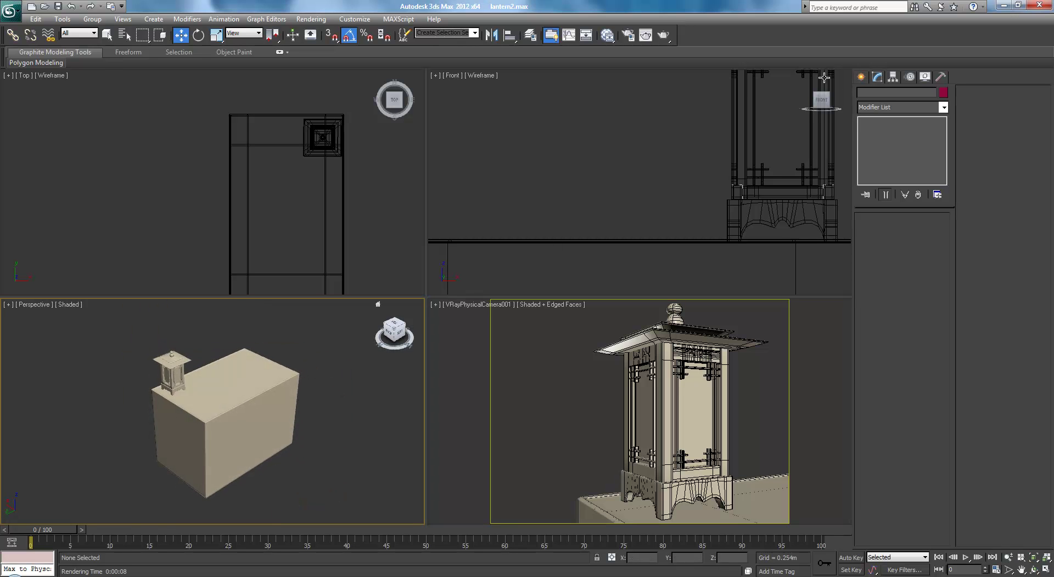
left_click(862, 77)
left_click(891, 95)
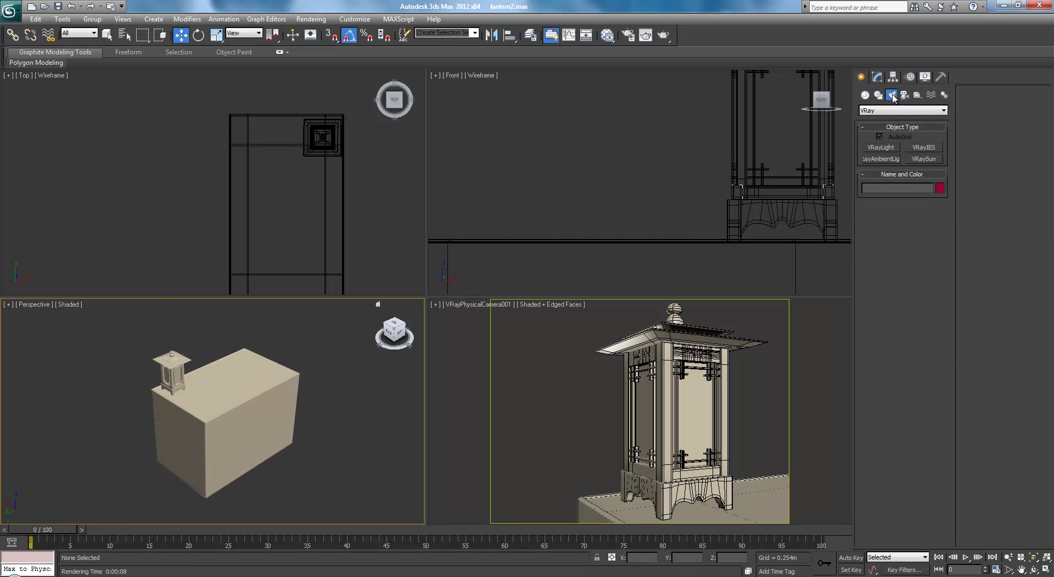
left_click(885, 149)
middle_click_drag(331, 388, 386, 371)
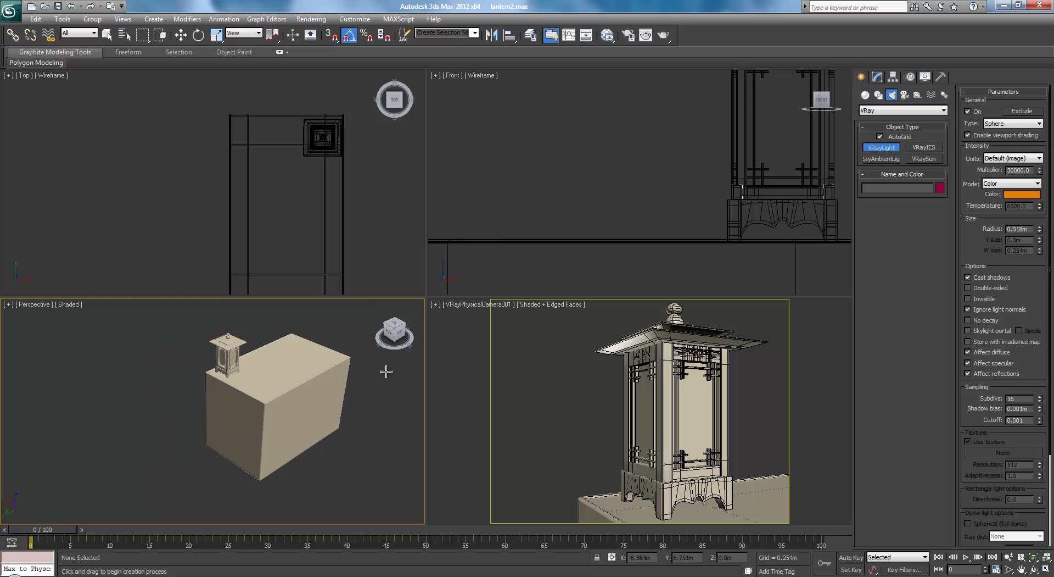
left_click(270, 390)
key("w")
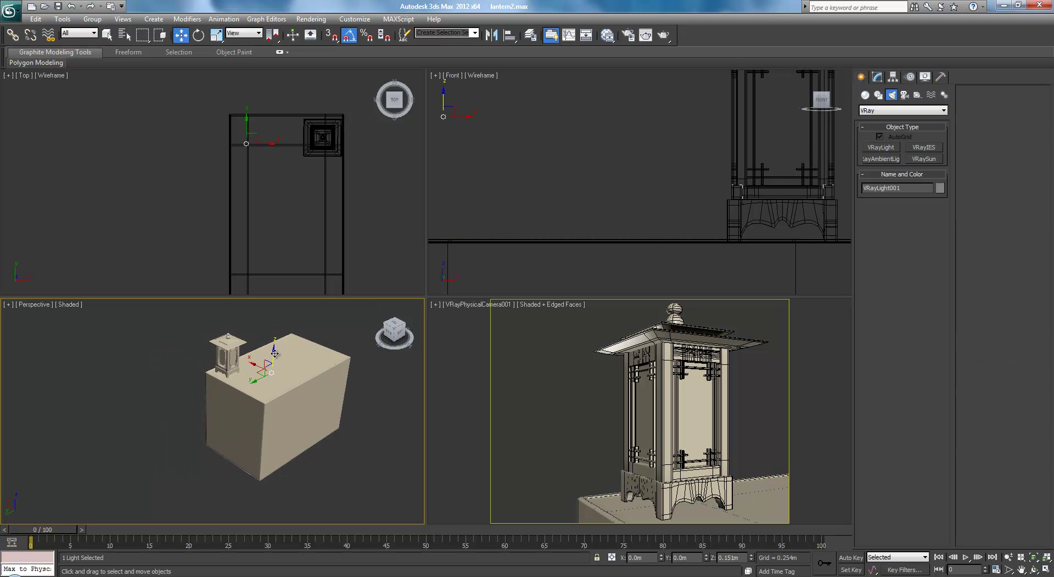
Check the new light's parameters, test-render the camera view with it, and close the render and message windows.
right_click(469, 361)
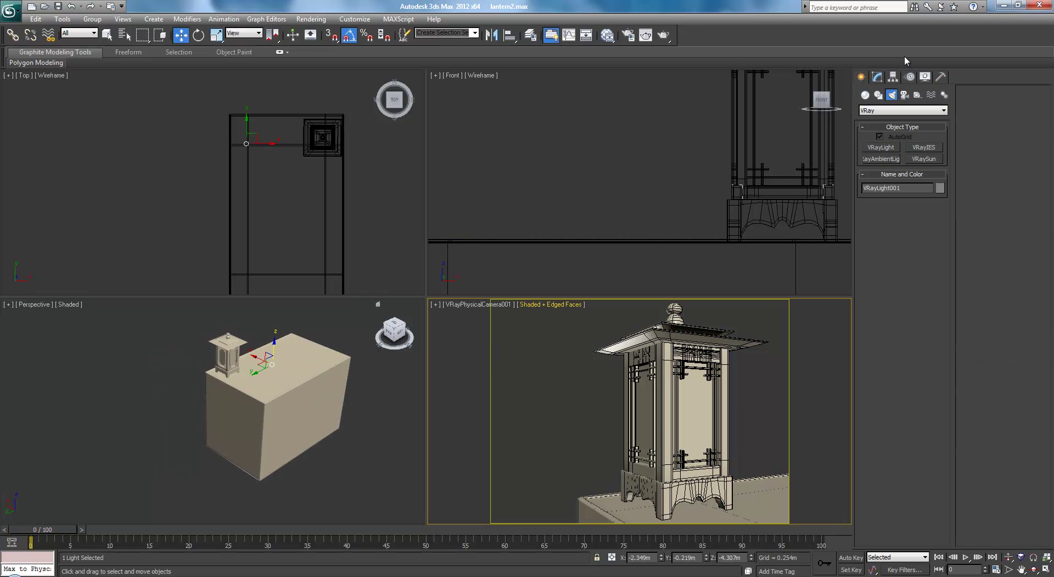
left_click(877, 76)
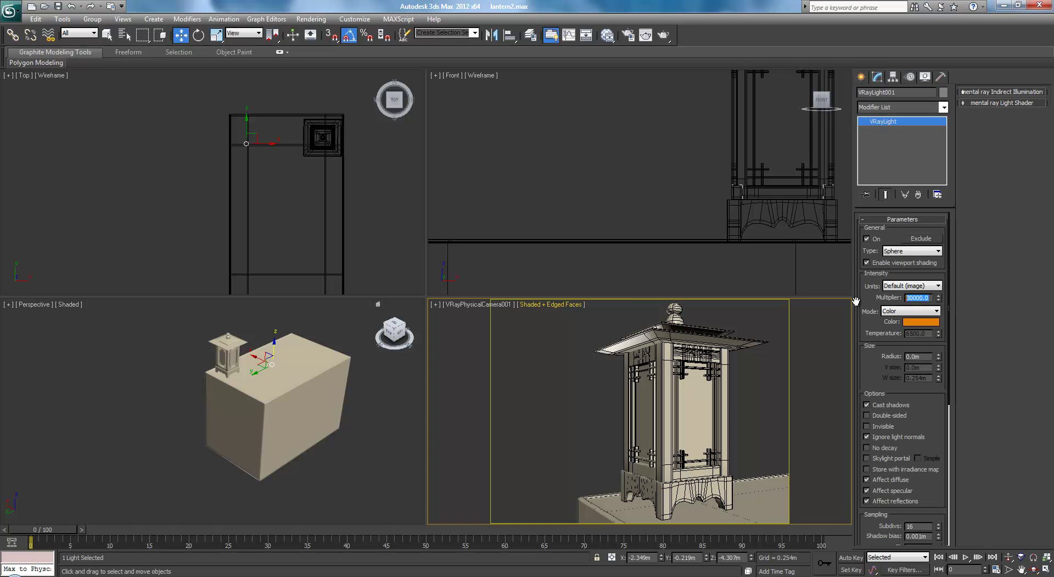
left_click(439, 363)
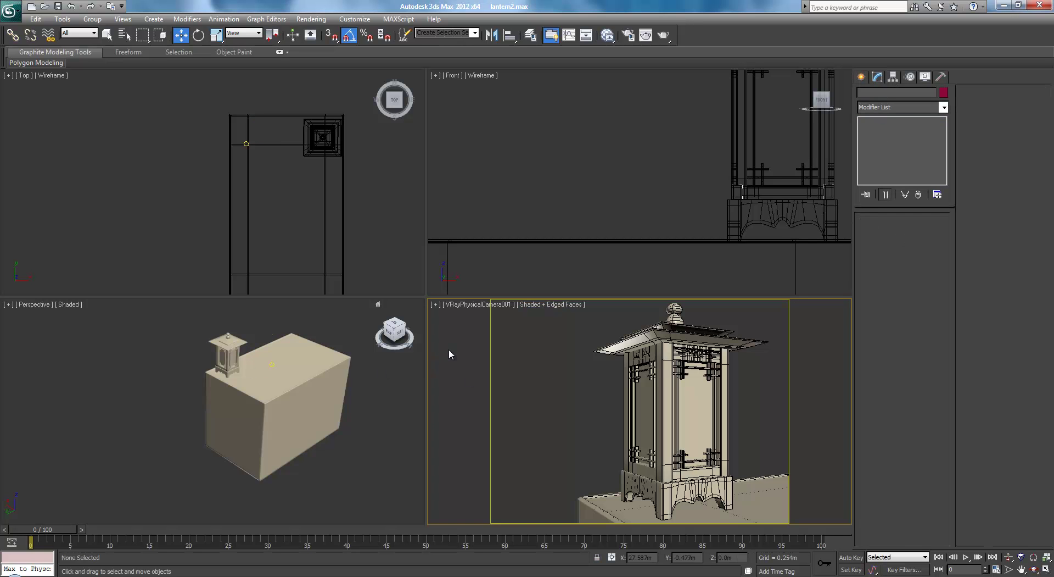
left_click(659, 35)
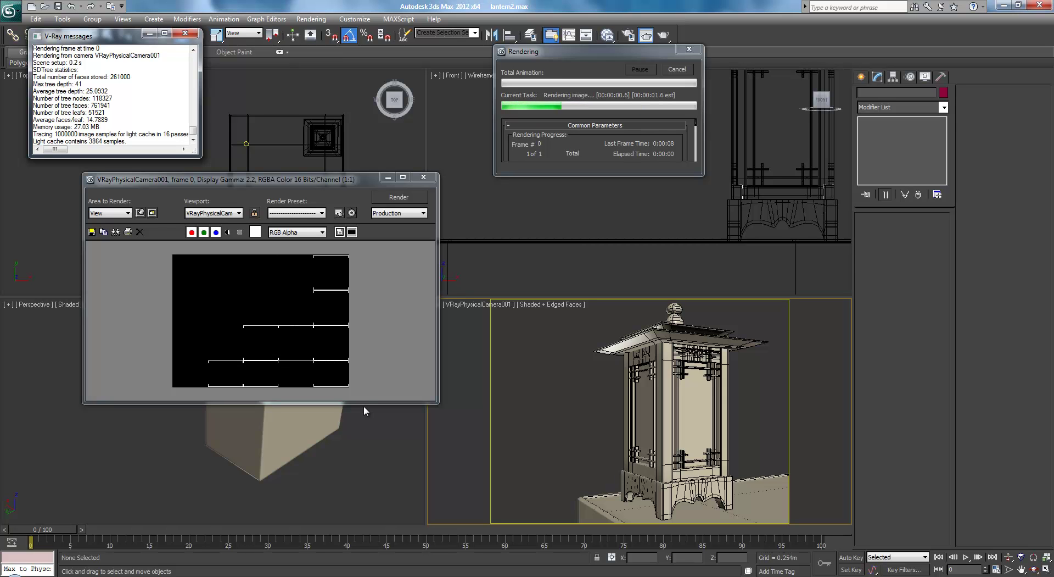
left_click(427, 178)
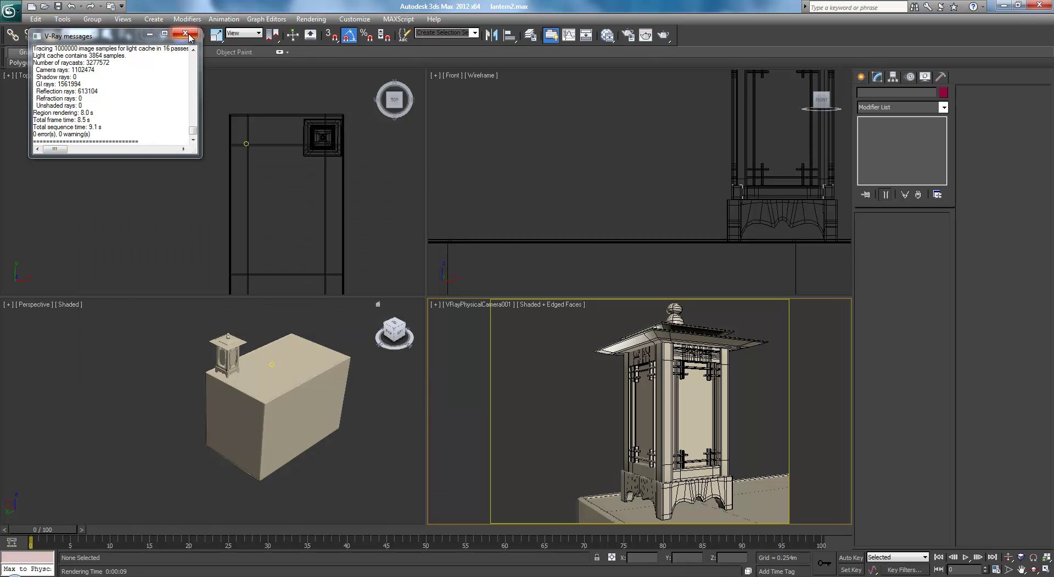
left_click(185, 33)
Move the sphere light in the front view to the left side of the lantern, just below the roof.
scroll(562, 170, "down", 4)
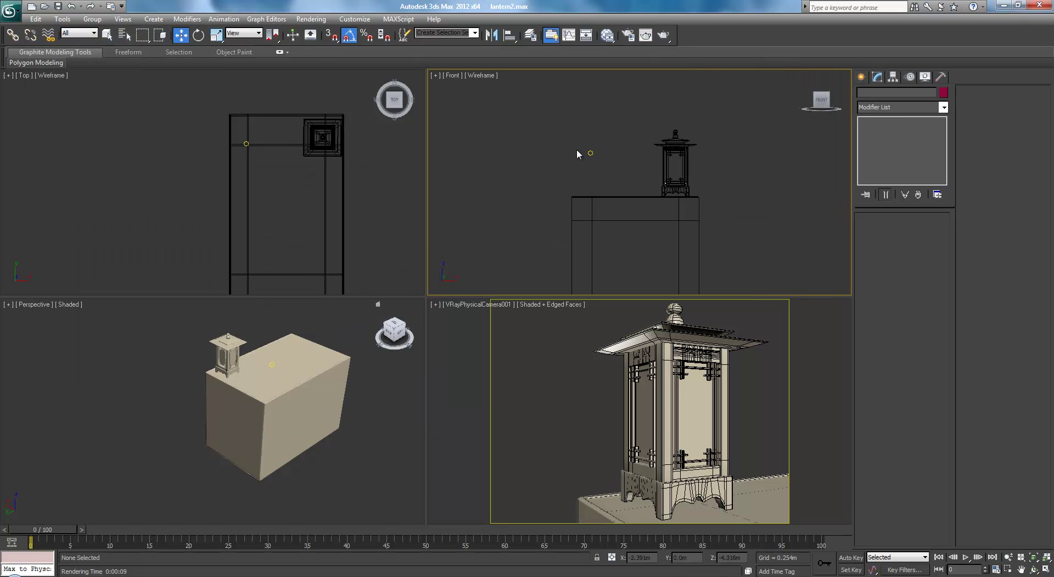
left_click_drag(560, 132, 613, 179)
left_click_drag(594, 144, 665, 157)
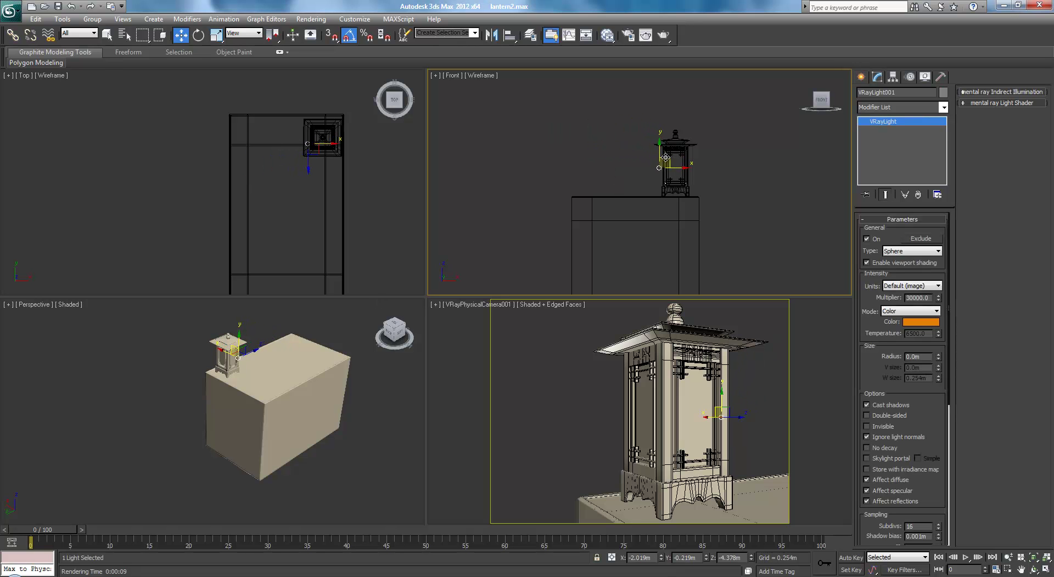
Test-render the camera view with the repositioned light and close the rendered frame.
middle_click(448, 407)
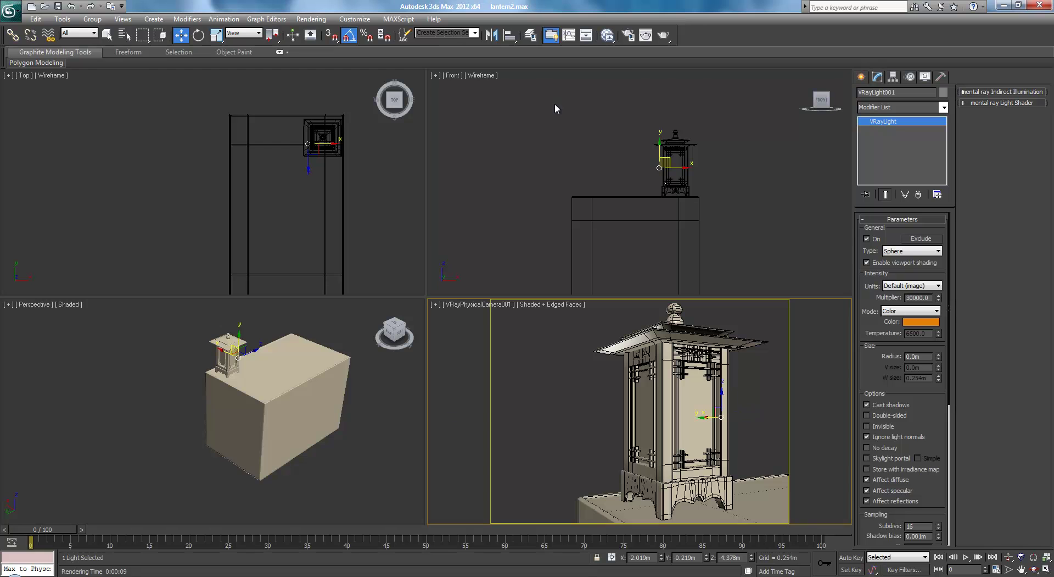
left_click(663, 37)
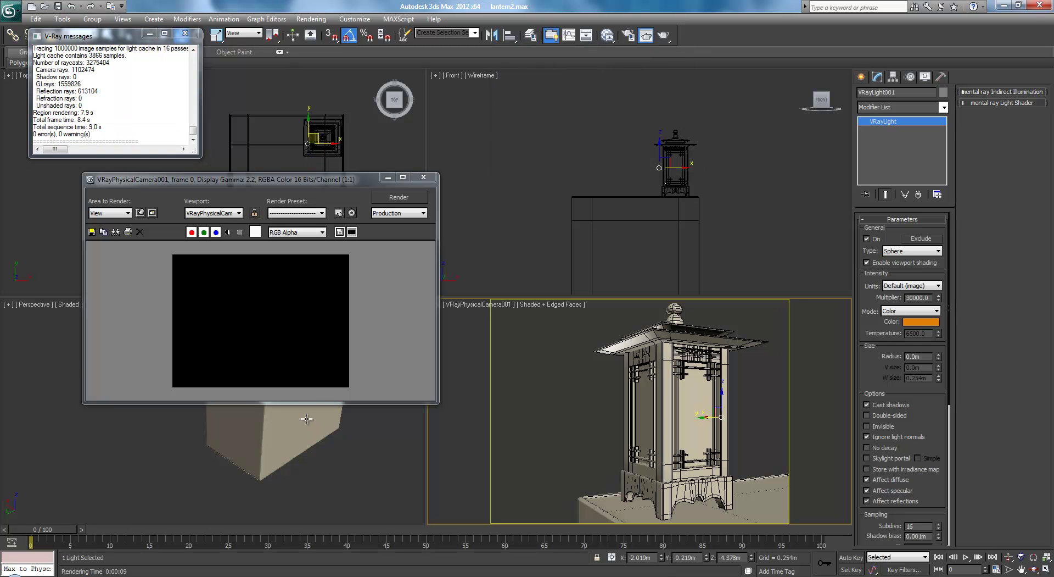
left_click(423, 177)
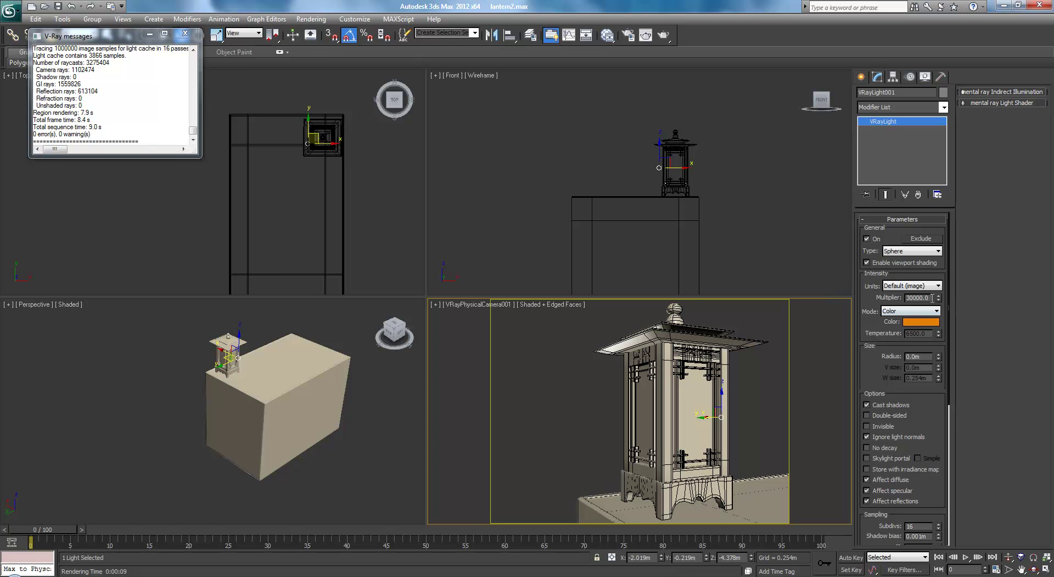
Set the sphere light's multiplier to 20 and start another render of the camera view.
type("20")
key("Return")
left_click(646, 34)
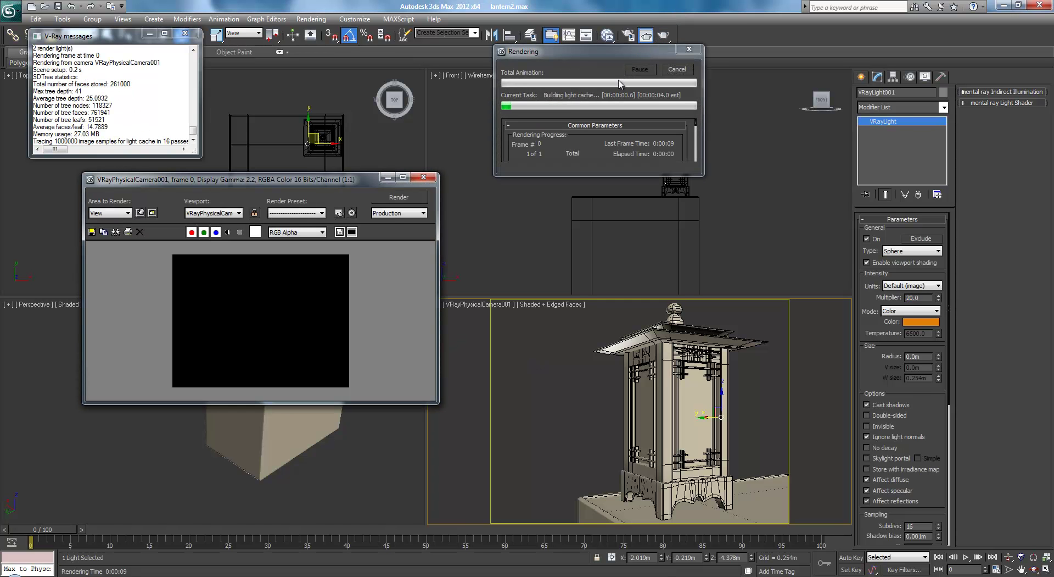